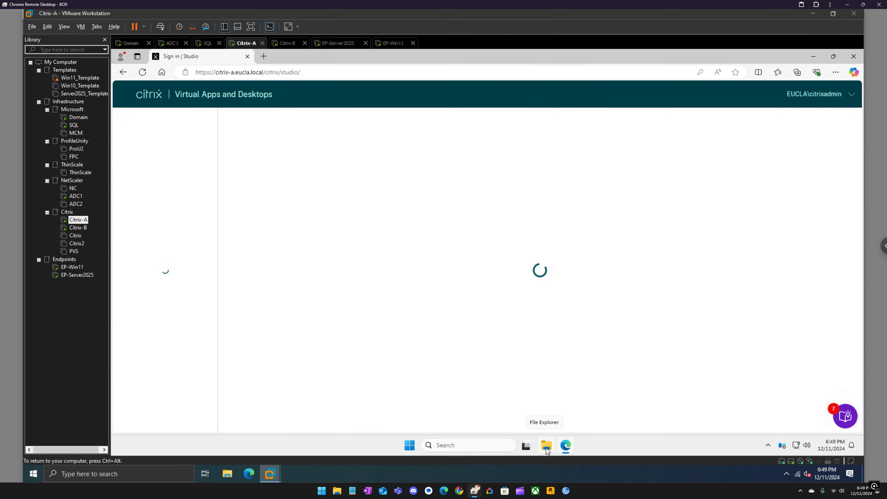
Browse to the msix folder on the Storage (E:) drive in File Explorer to view the MSTeams-x64 package
click(546, 449)
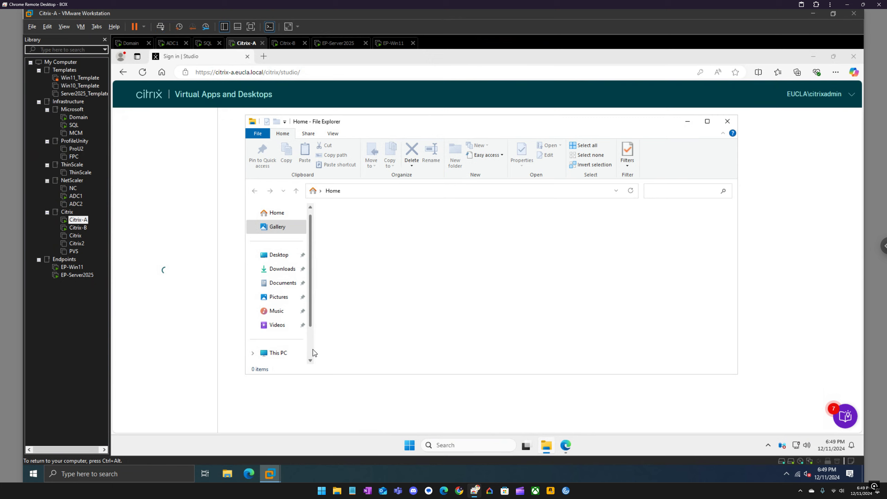
scroll(311, 349, down, 2)
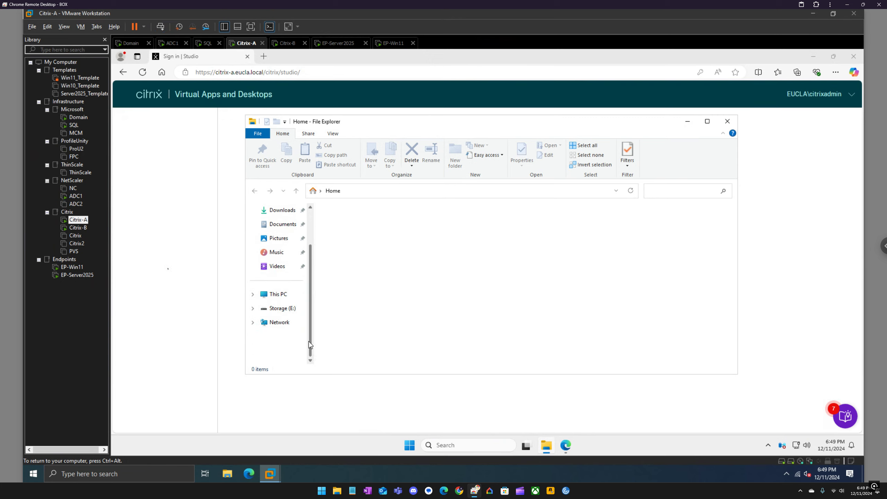
click(291, 311)
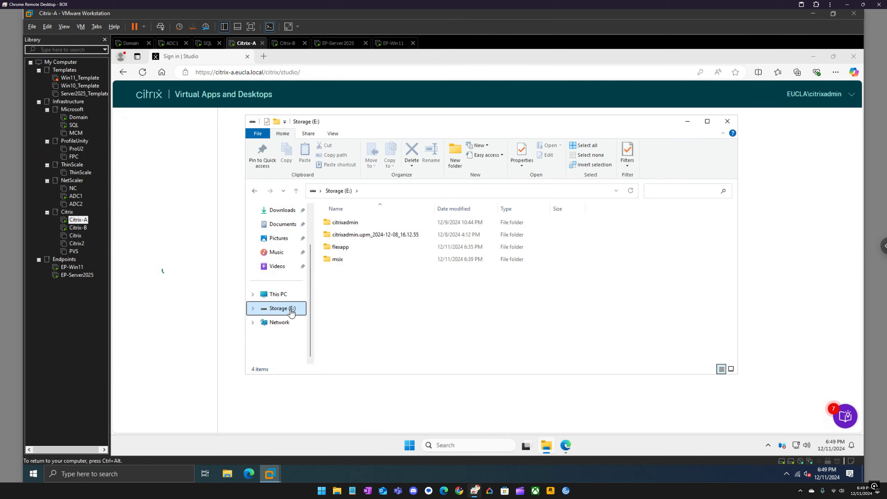
click(345, 251)
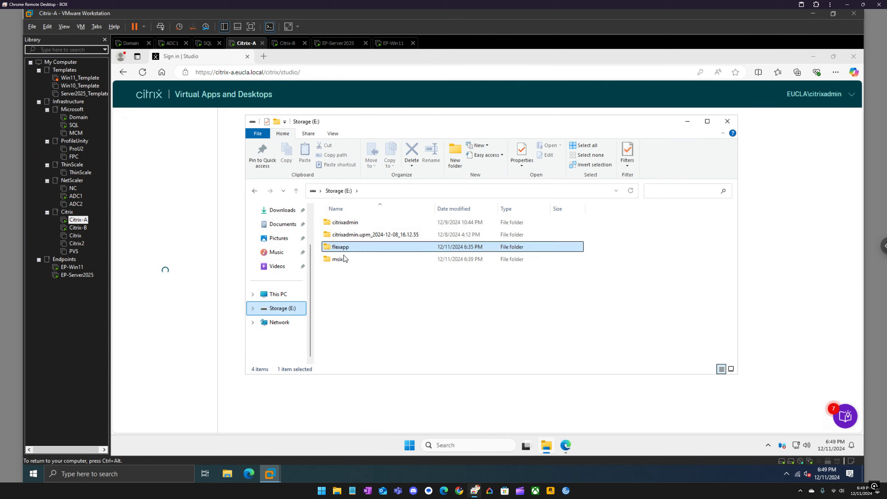
click(344, 261)
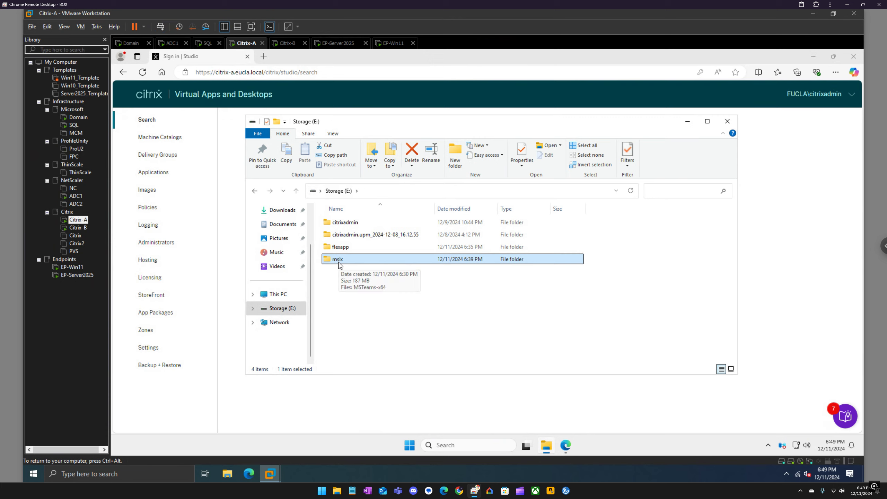
double_click(338, 261)
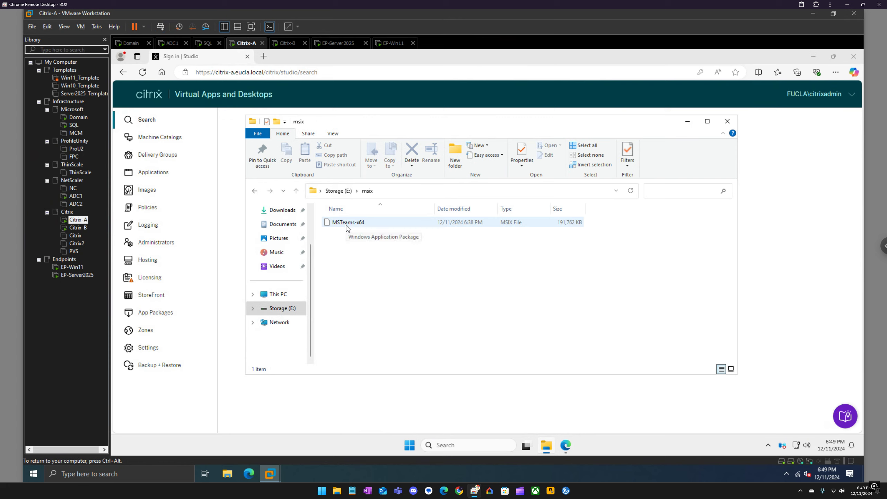
click(339, 191)
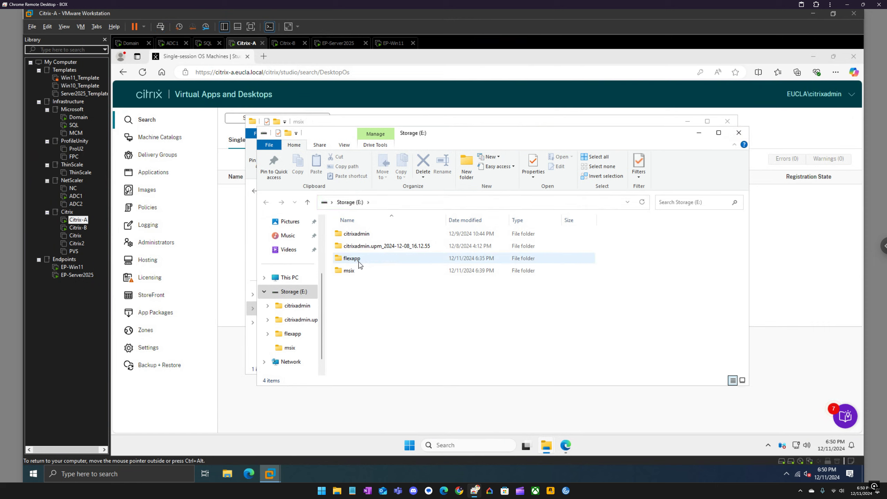
click(360, 264)
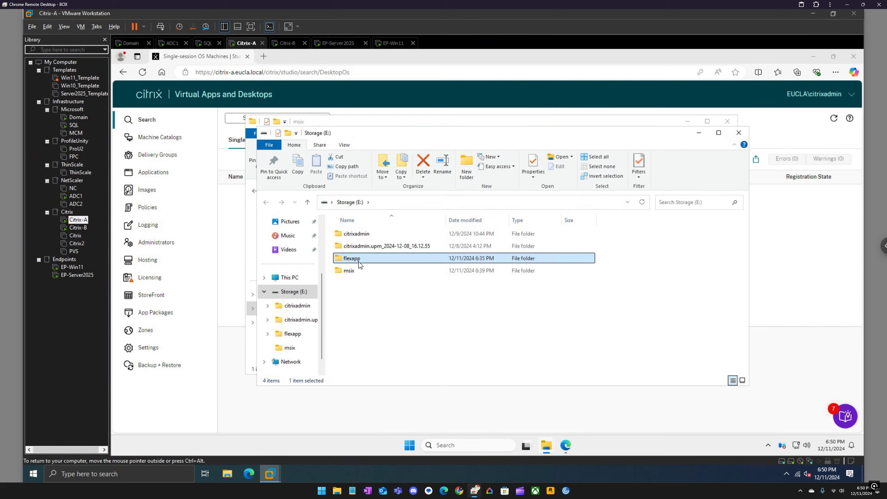
double_click(359, 265)
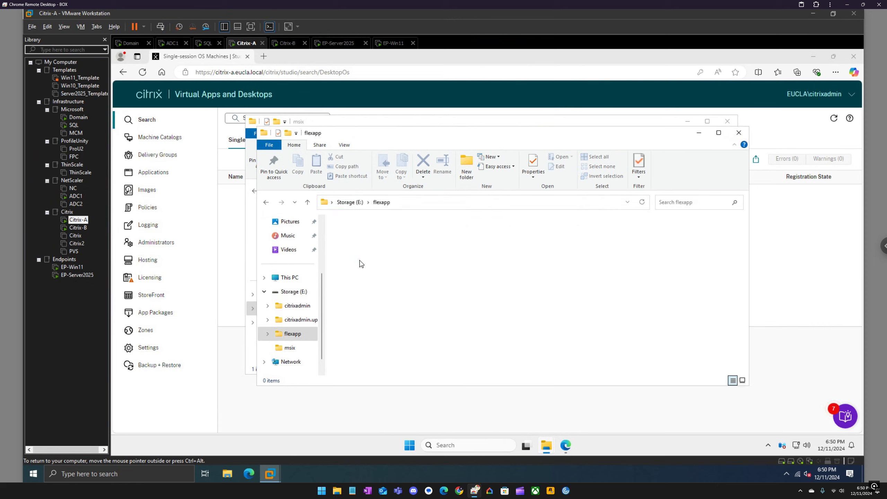
click(374, 239)
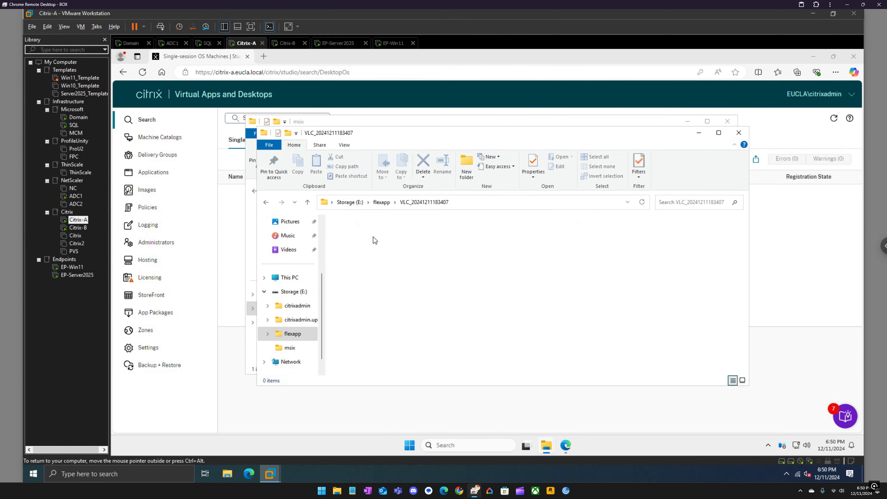
click(740, 133)
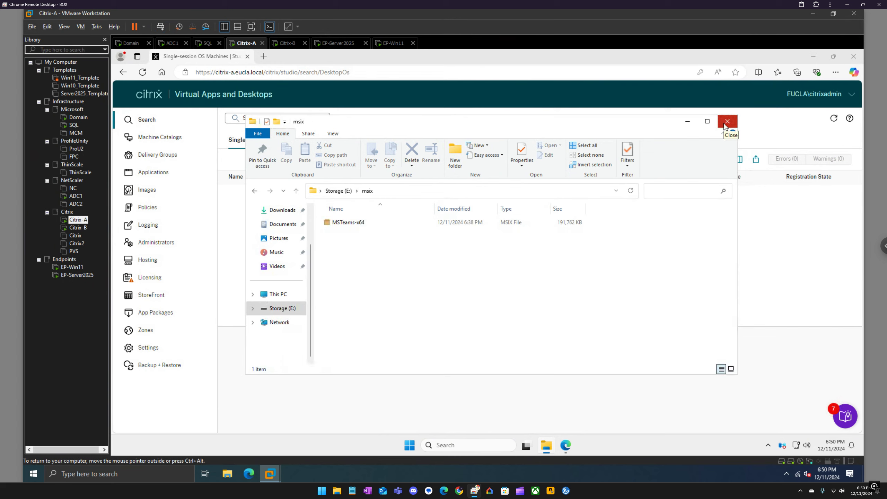
click(726, 123)
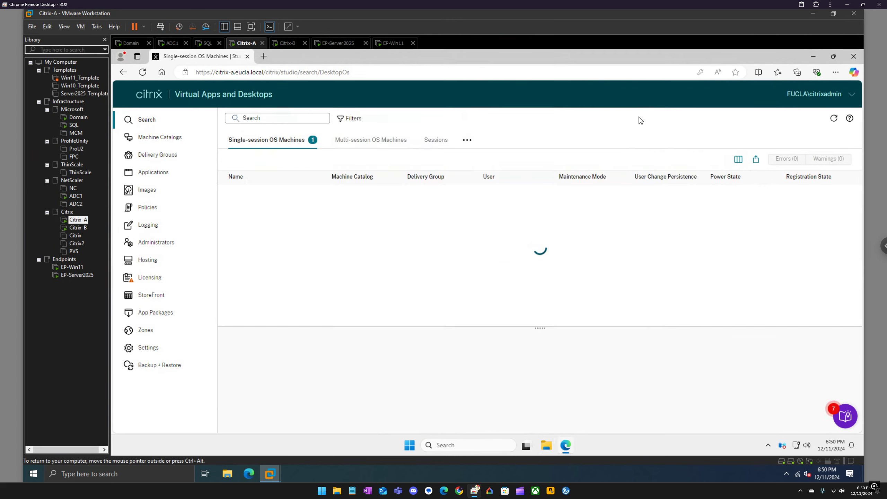
Open the site settings in Studio and review the options down to load balancing and security key management
click(153, 349)
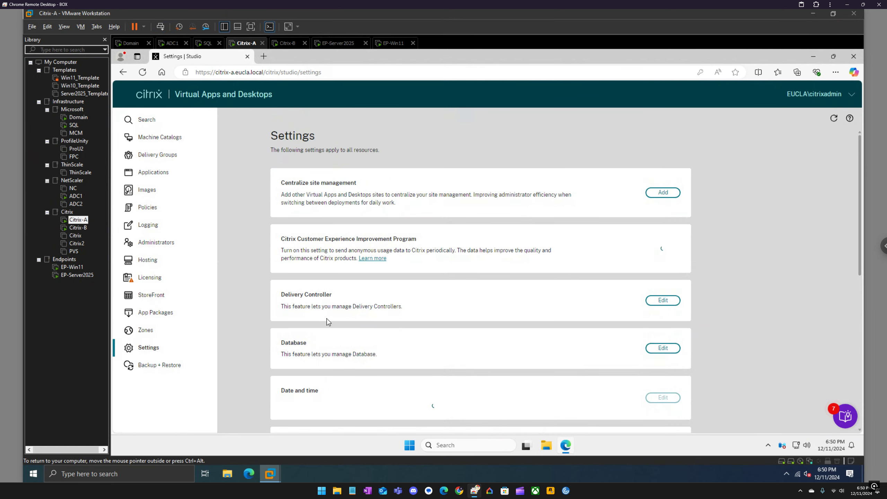
scroll(330, 325, down, 2)
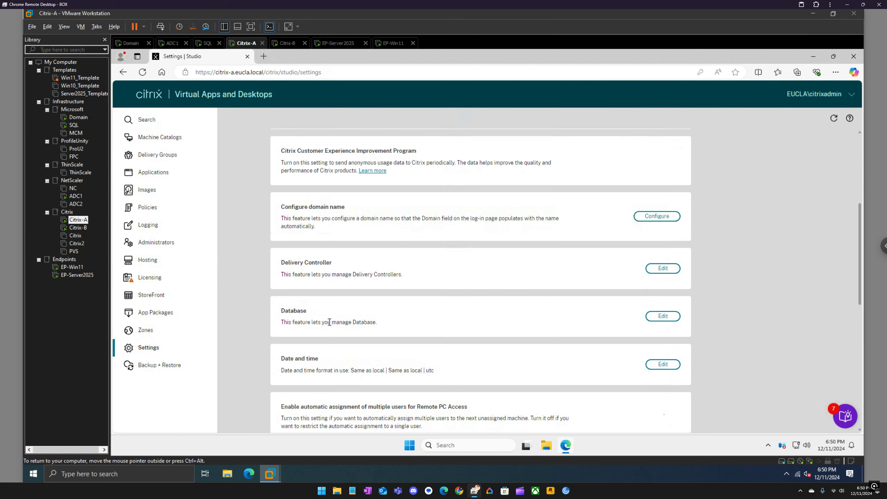
scroll(331, 325, down, 1)
scroll(329, 324, down, 2)
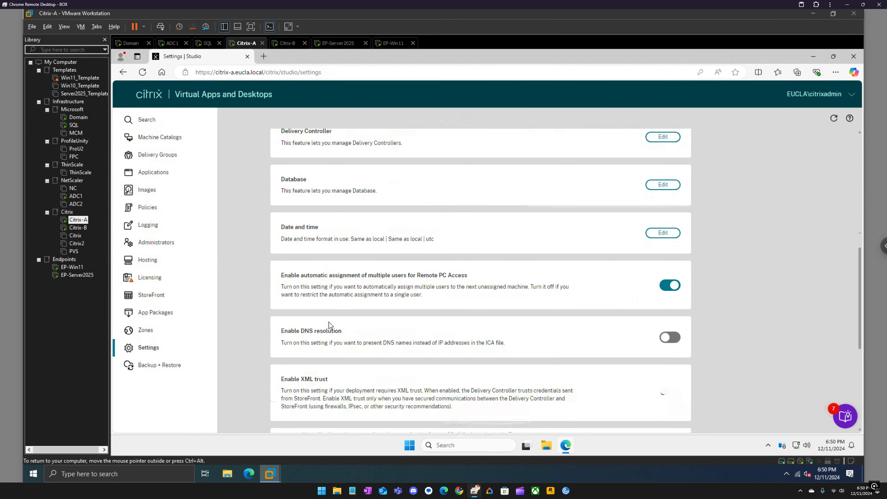
scroll(329, 323, down, 3)
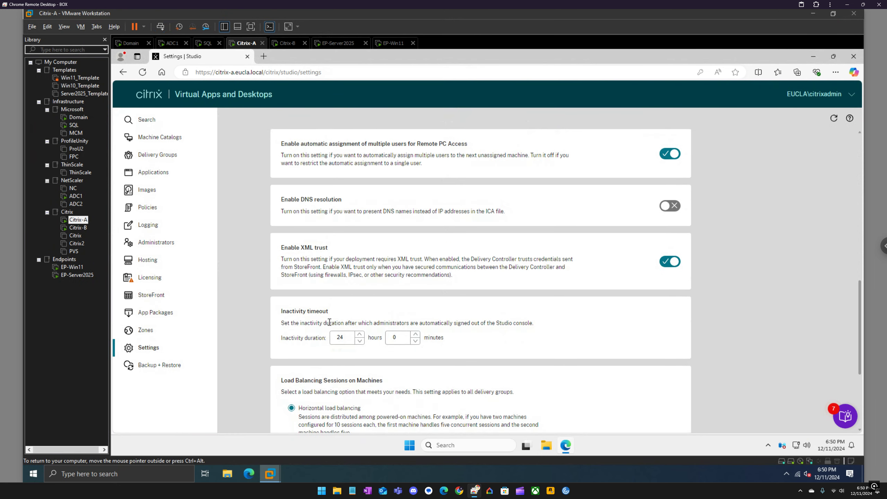
scroll(329, 322, down, 2)
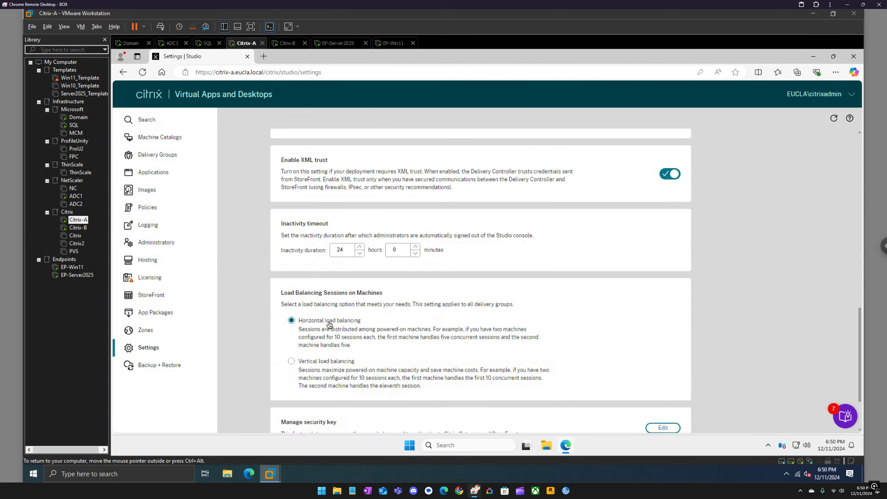
scroll(328, 324, down, 2)
Turn off the Citrix Customer Experience Improvement Program, check the integrated Windows authentication help, and apply the settings
scroll(329, 324, up, 5)
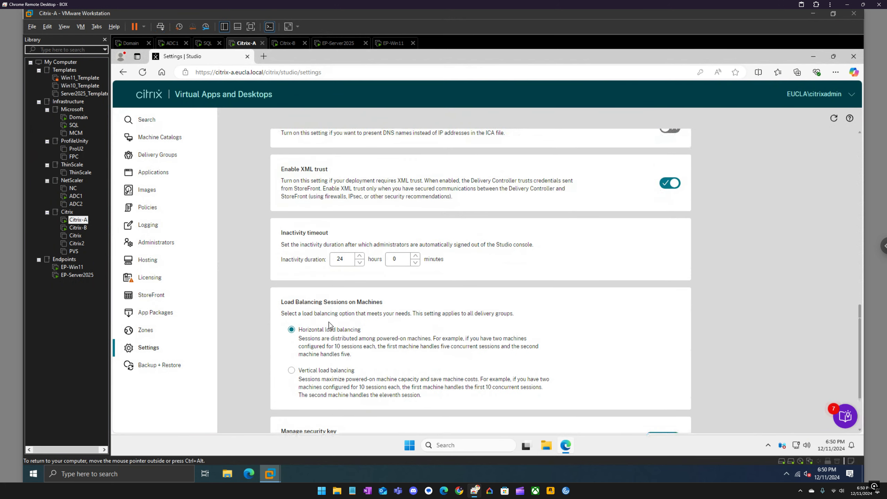
scroll(329, 324, up, 5)
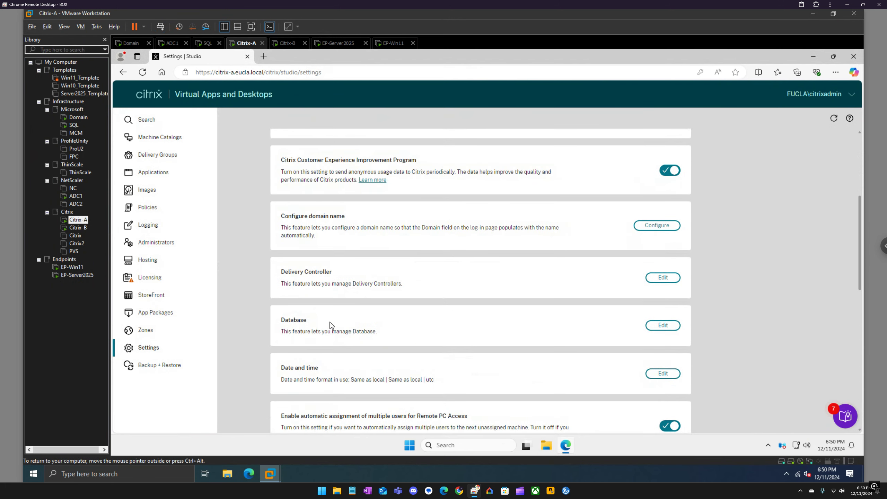
scroll(331, 325, up, 2)
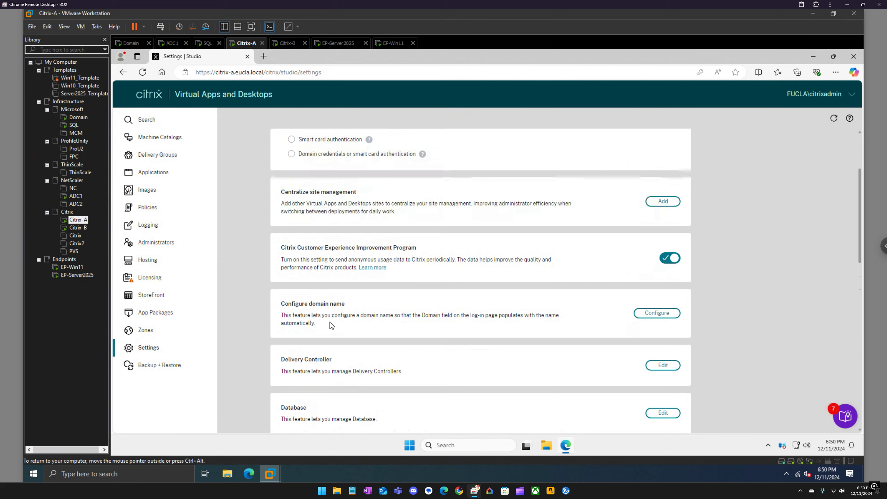
click(671, 261)
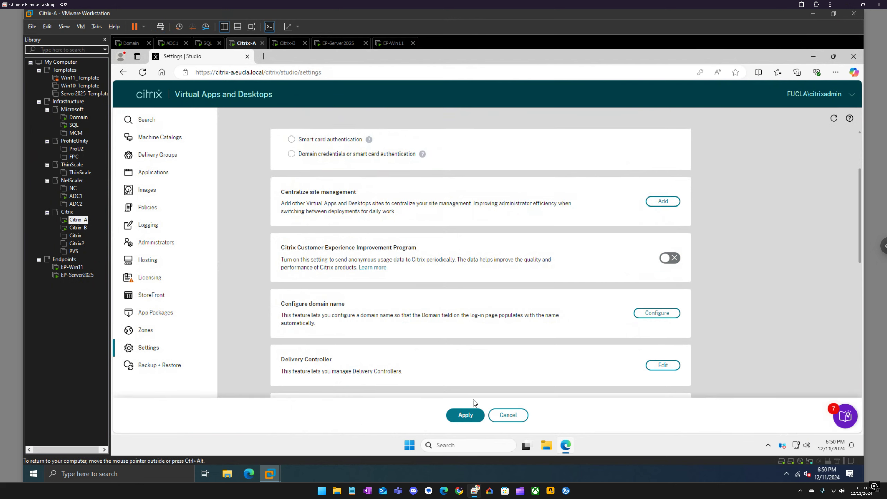
scroll(407, 251, up, 3)
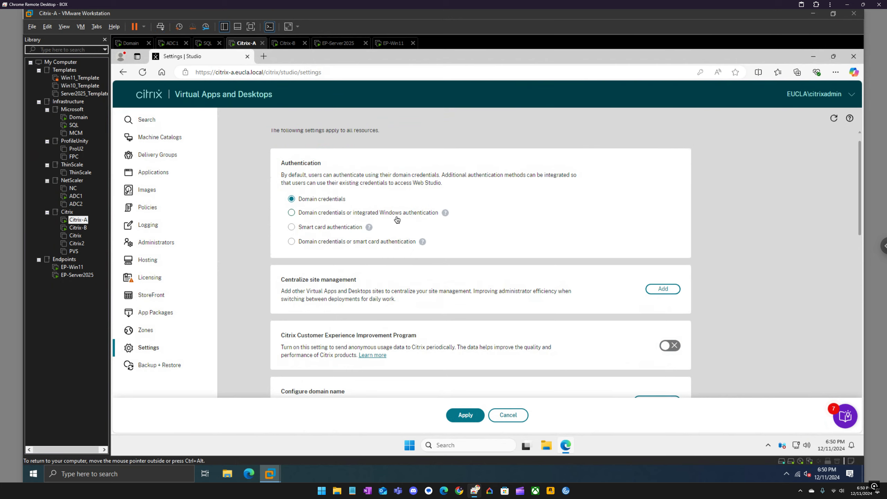
mouse_move(446, 217)
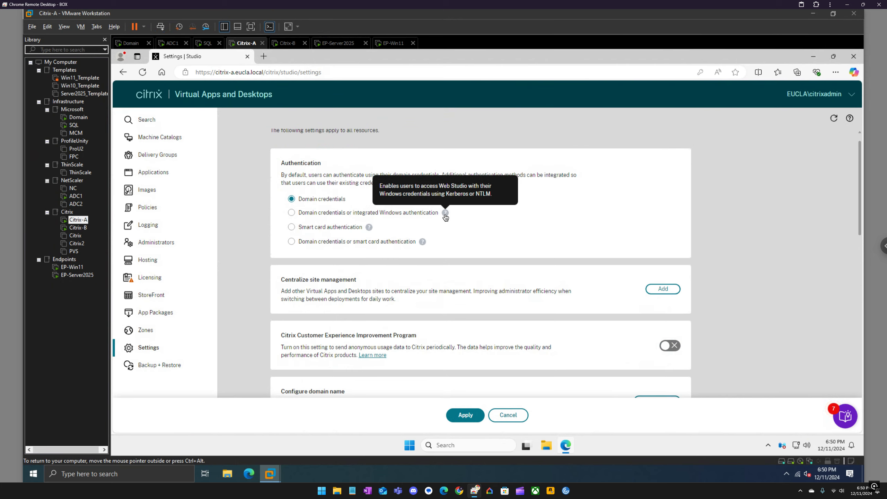
click(466, 415)
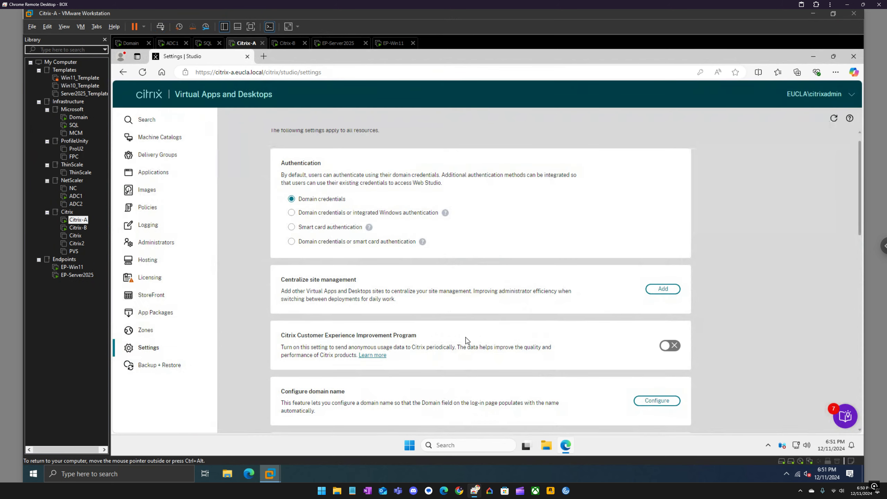
Go to App Packages and dismiss its introduction with the option not to show it again
click(166, 315)
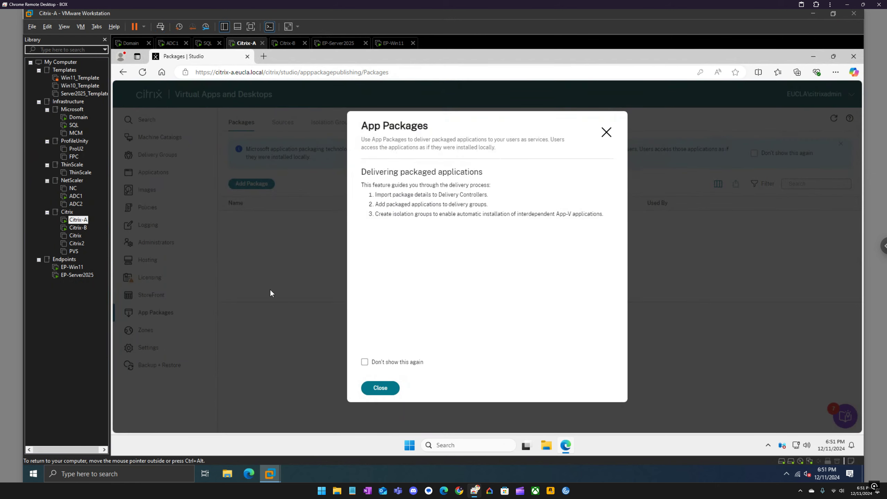
click(365, 364)
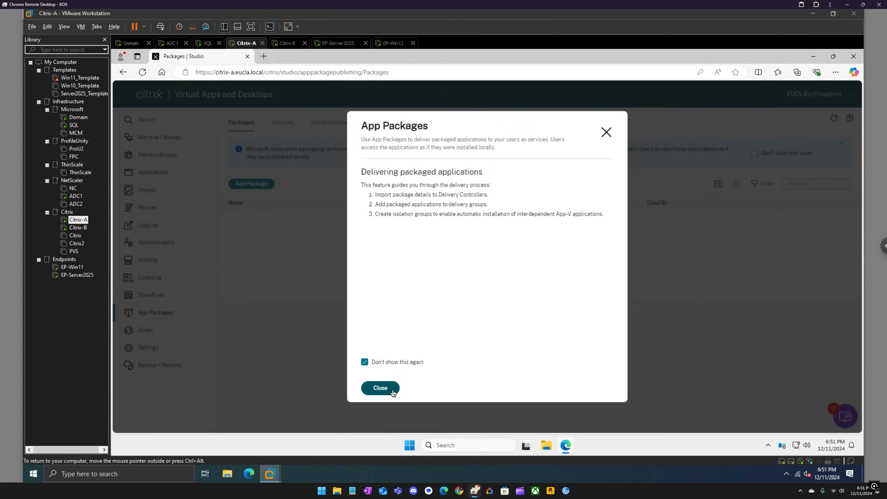
click(393, 393)
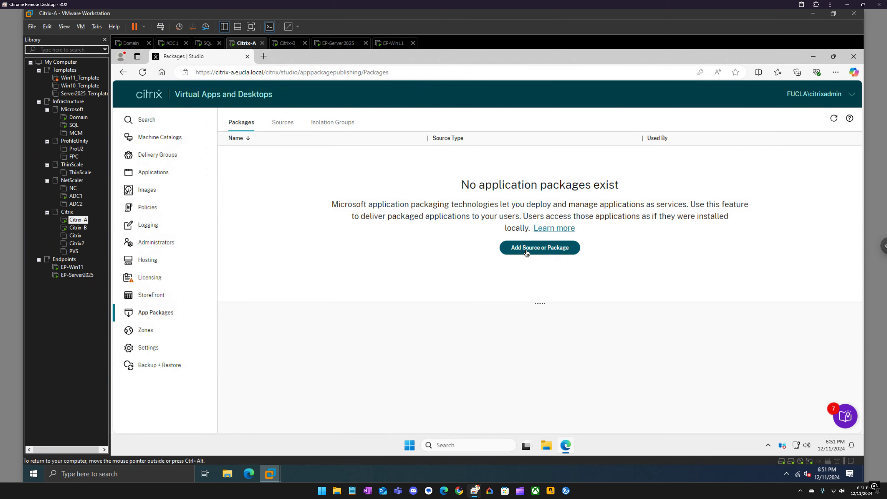
Start adding a new package source and name it Packages
click(527, 253)
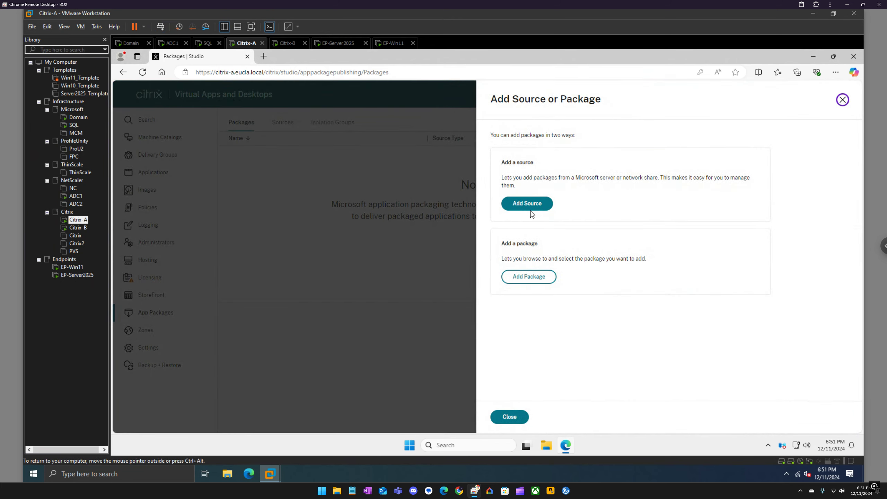
click(529, 208)
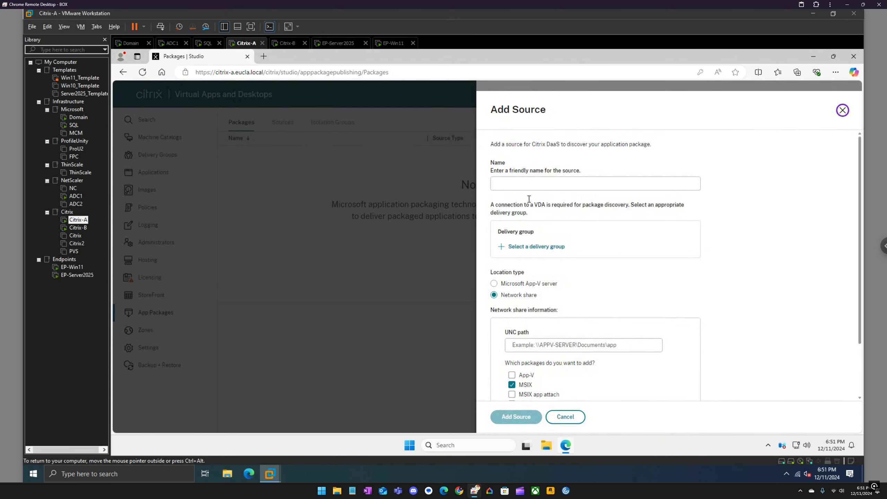
click(529, 183)
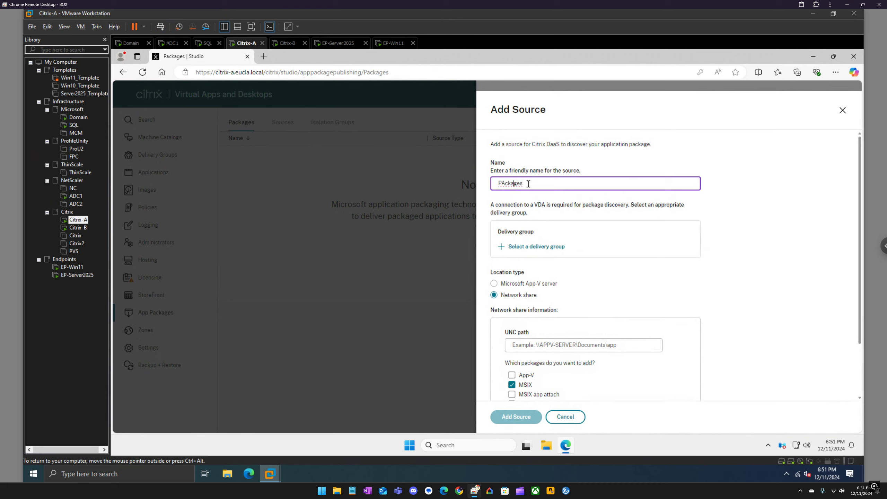
key(BackSpace)
text(a)
Assign the Windows 11 delivery group to the source for package discovery
click(538, 247)
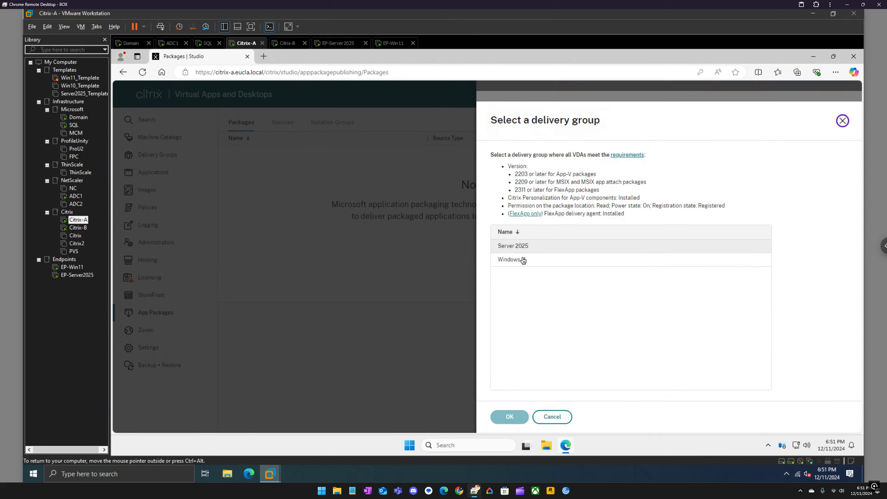
click(527, 261)
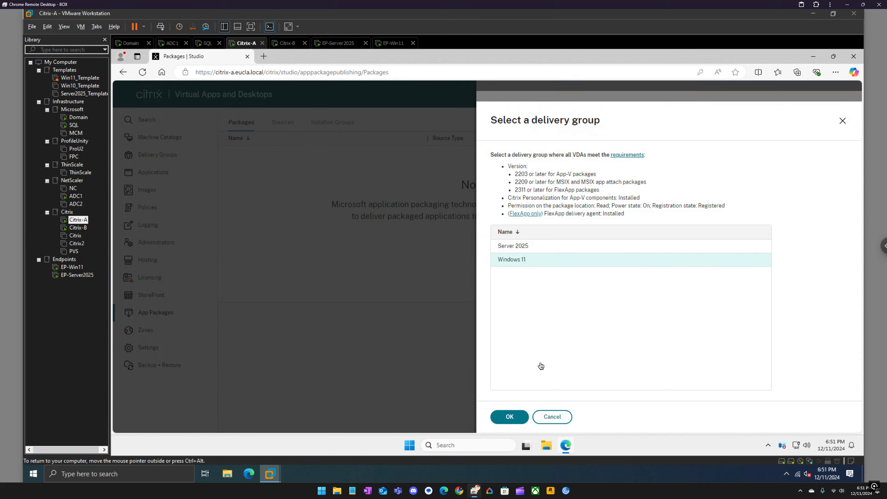
click(510, 417)
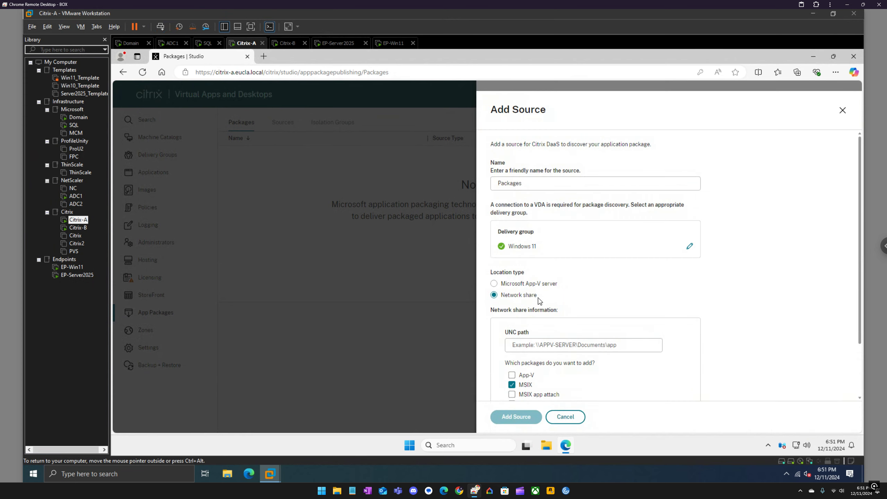
Include FlexApp packages alongside MSIX in the source's network share information
scroll(547, 298, down, 2)
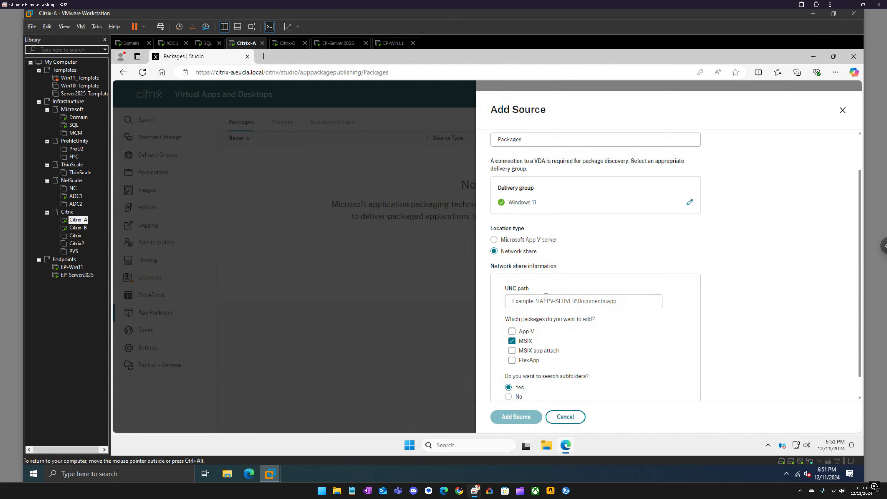
click(530, 362)
click(540, 302)
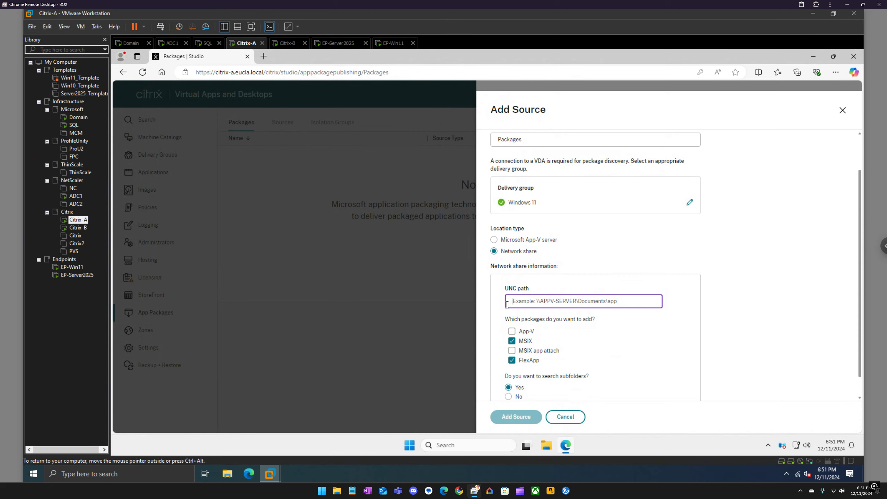
Open Storage (E:) in File Explorer and create a folder named packages
click(546, 443)
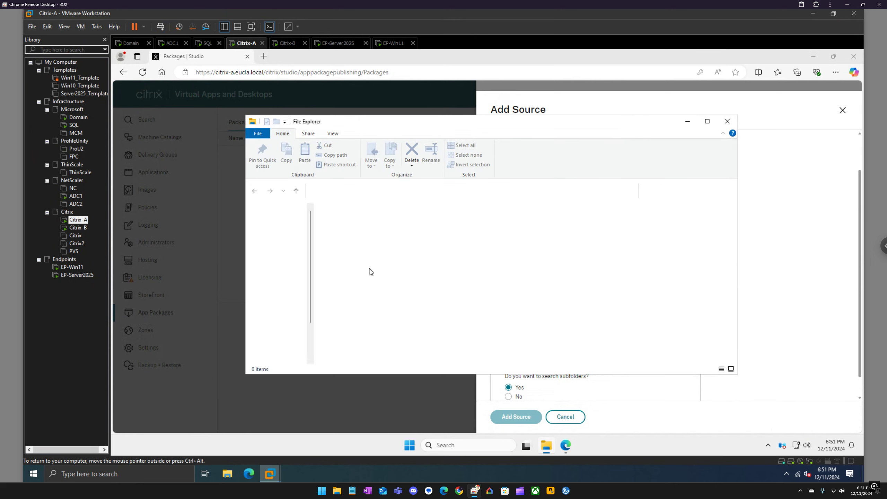
click(278, 352)
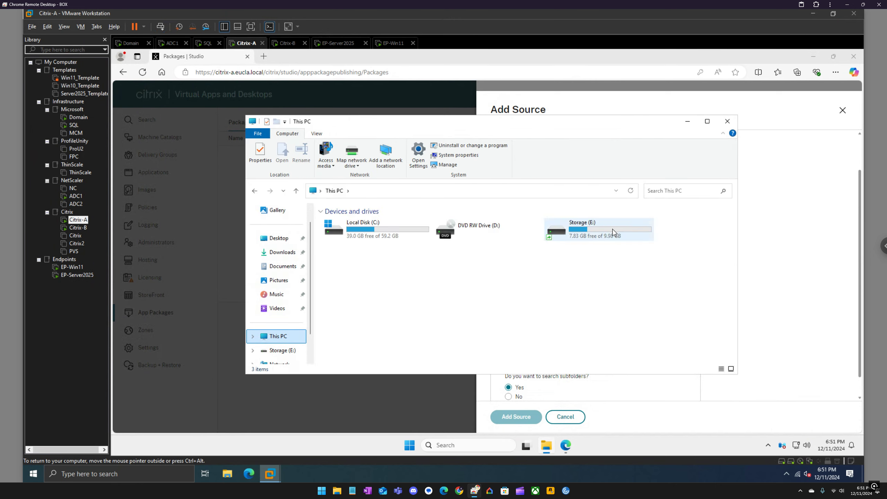
click(613, 229)
double_click(613, 229)
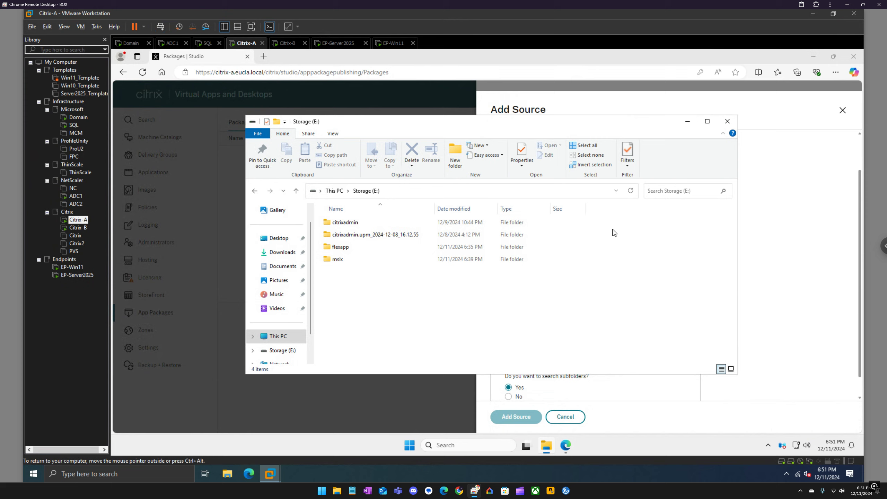
right_click(373, 285)
mouse_move(419, 371)
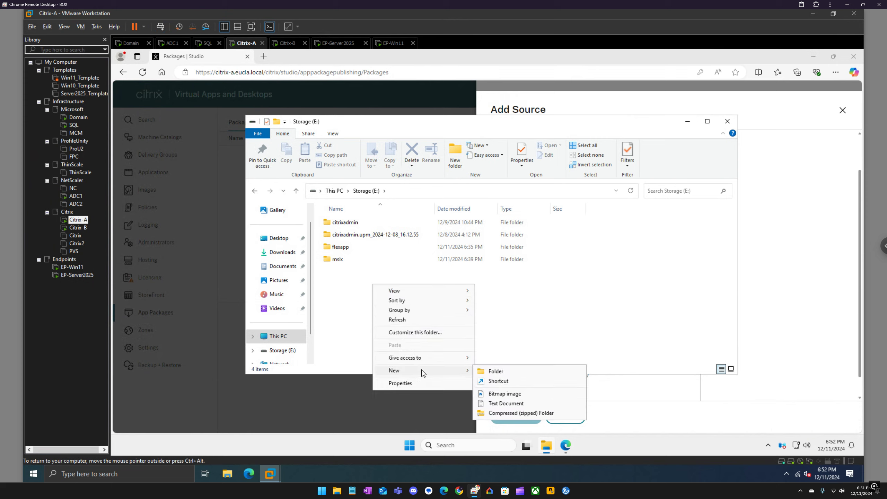
click(488, 372)
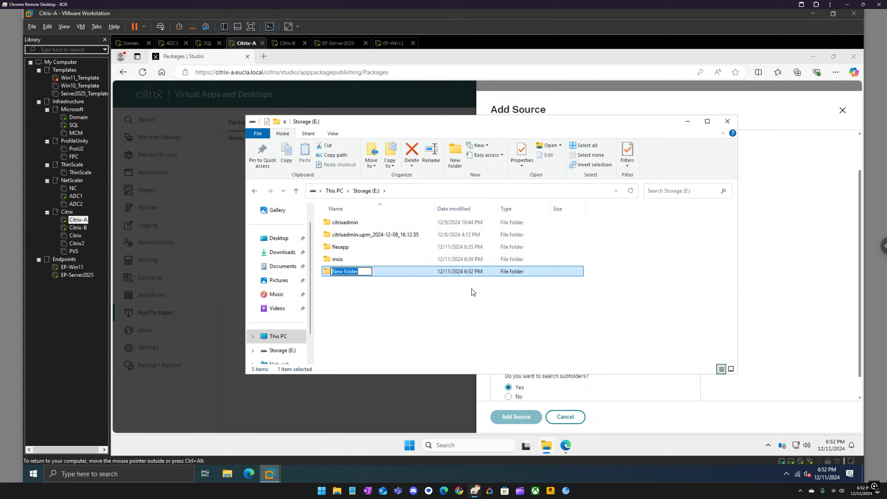
text(packages)
click(363, 291)
Move the flexapp and msix folders into the packages folder and close File Explorer
click(344, 258)
ctrl+click(343, 248)
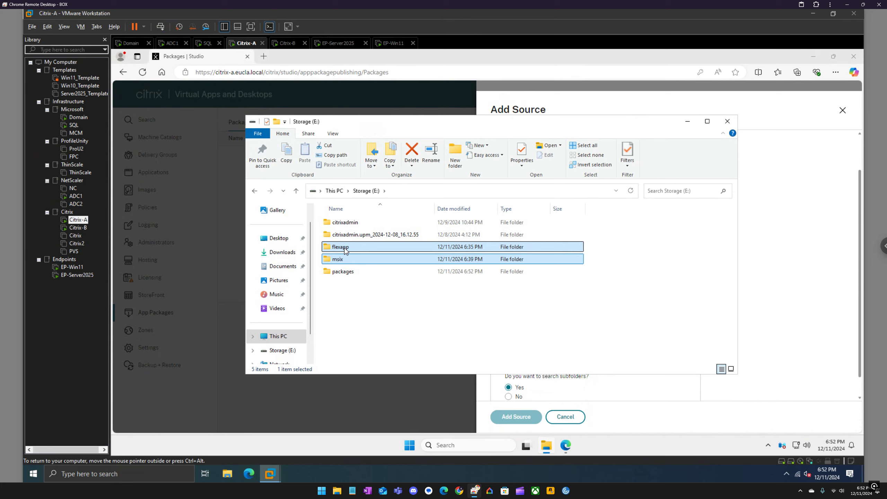
drag(344, 247, 348, 274)
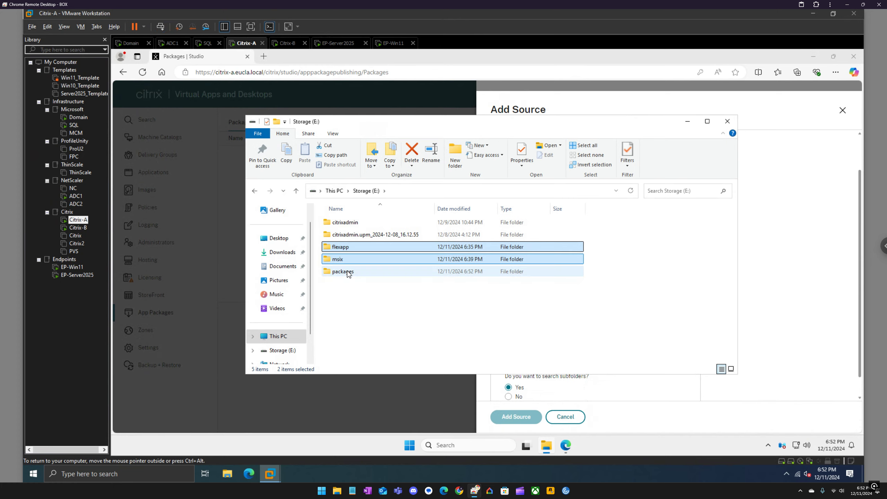
click(729, 121)
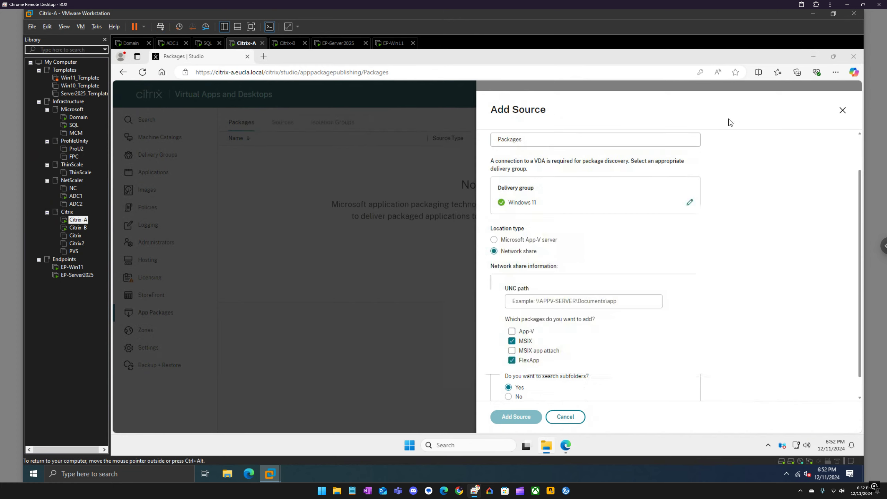
Set the source's UNC path to \\citrix-a\storage\packages
click(540, 303)
text(\\citrix-a\storeage)
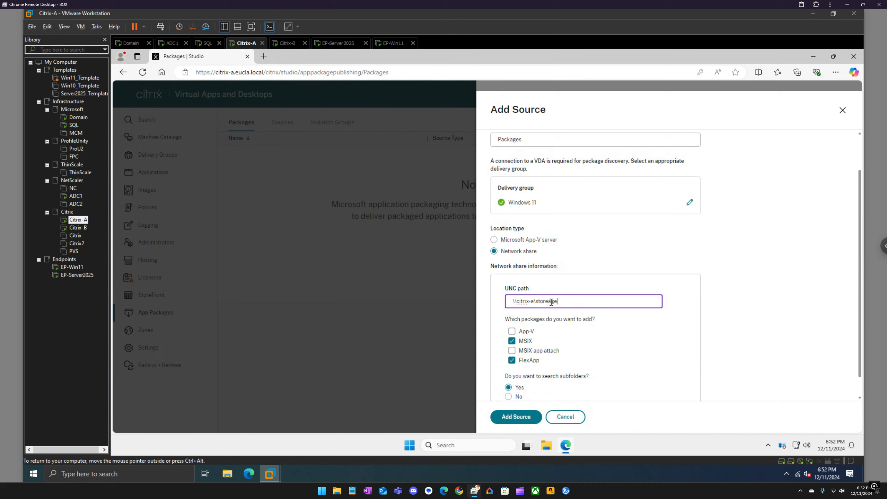
double_click(550, 303)
text(storage\packa)
text(ges)
Copy the UNC path and open it in File Explorer to check the share's contents
drag(591, 300, 511, 298)
key(ctrl+c)
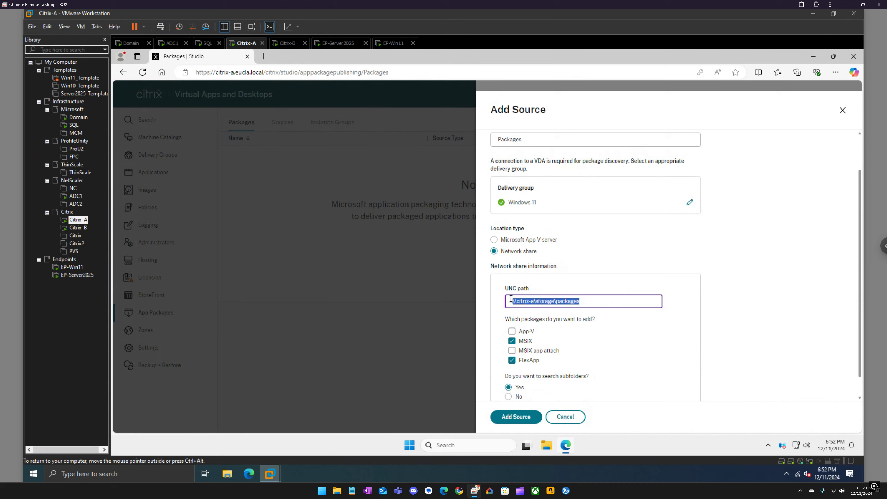
click(546, 444)
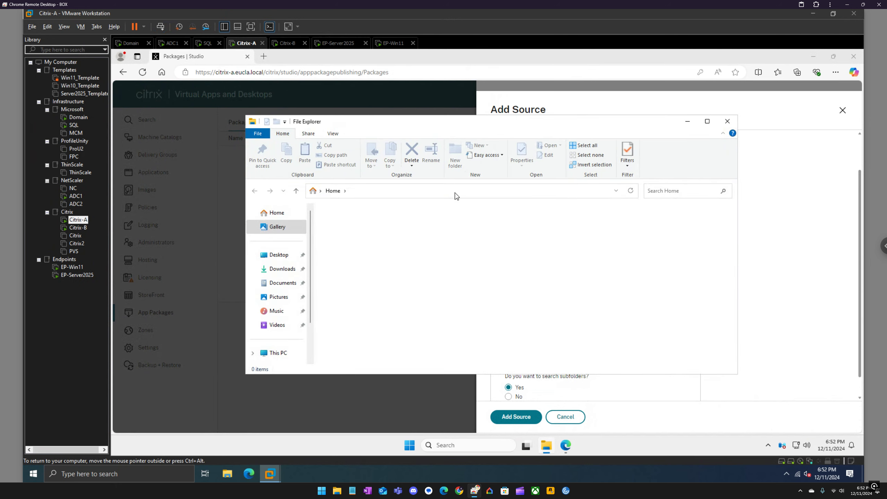
click(455, 196)
key(ctrl+v)
key(ctrl+a)
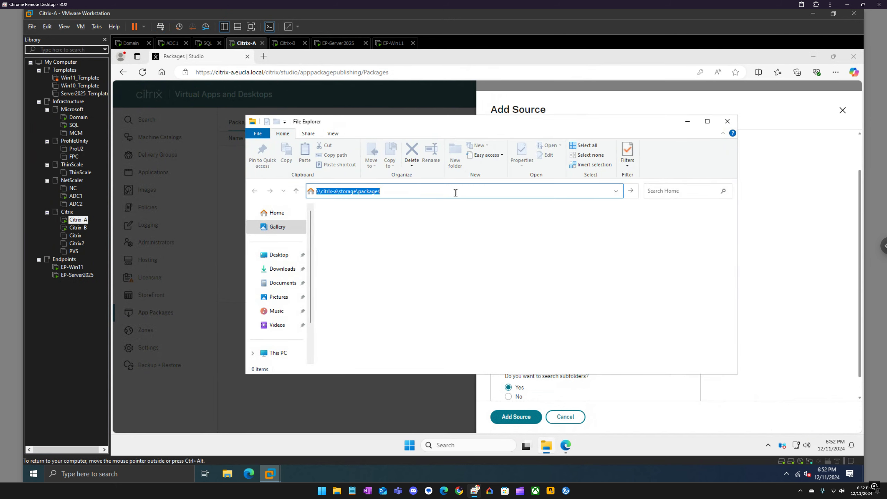
key(Return)
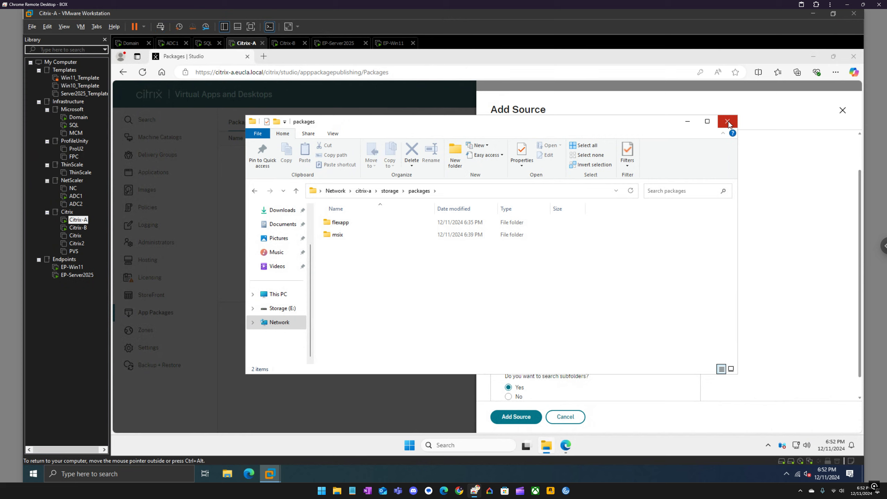
click(728, 122)
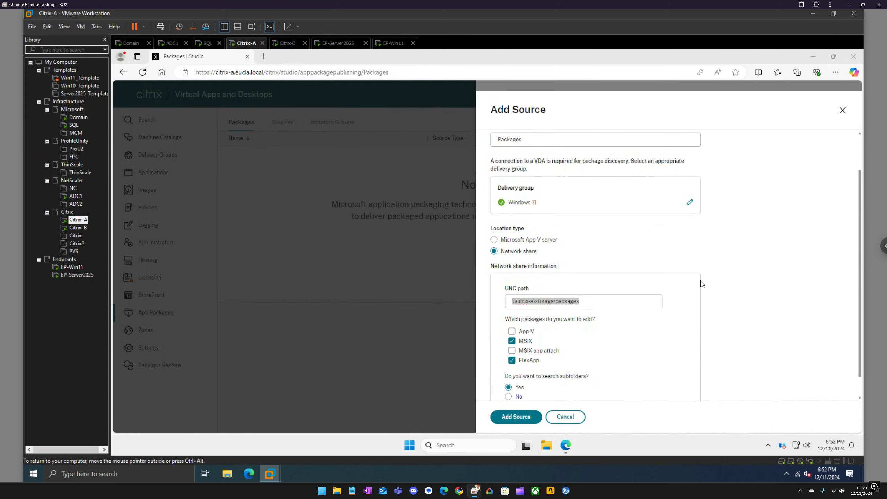
Add the Packages source with subfolder searching left on
scroll(702, 283, down, 1)
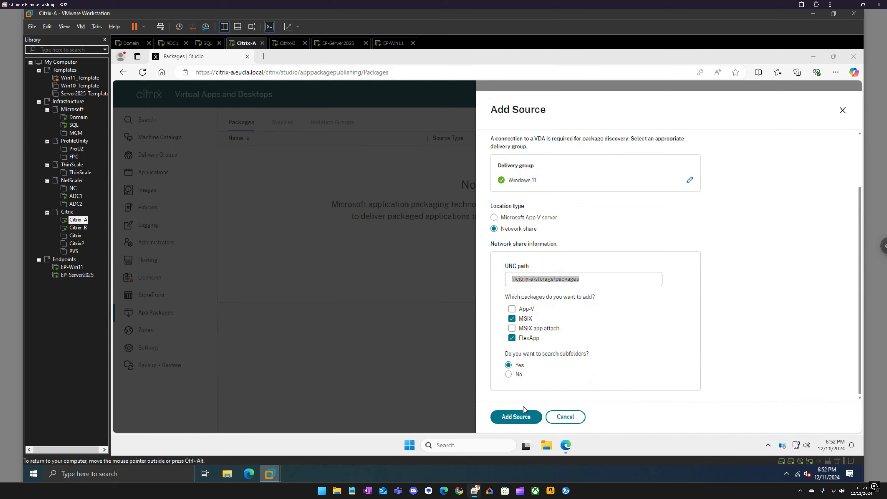
click(523, 416)
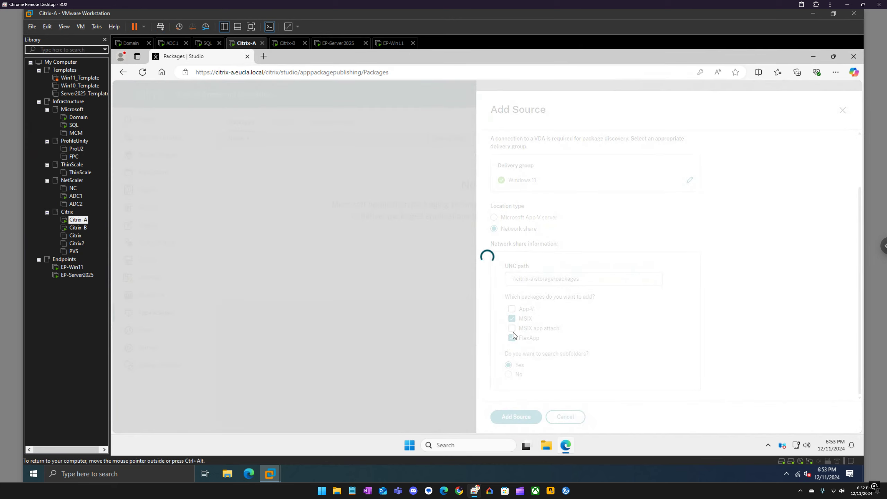
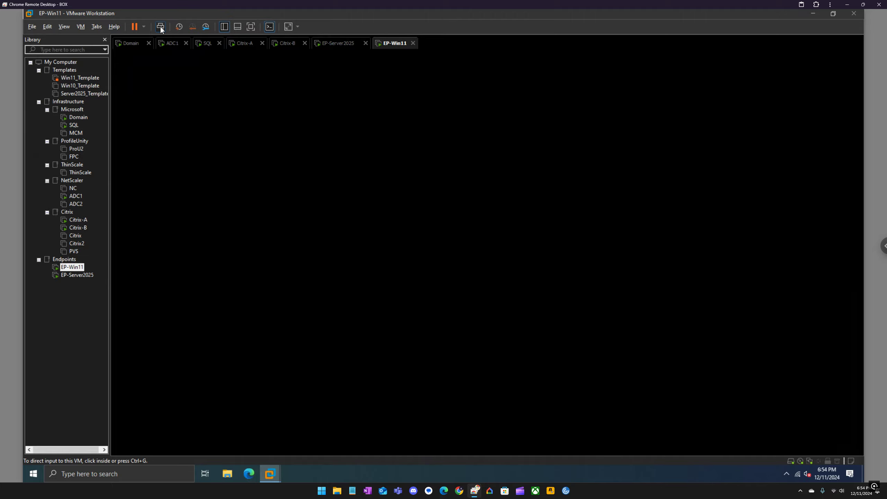
Unlock the EP-Win11 virtual machine's sign-in screen and sign in with the account password
click(160, 26)
click(461, 282)
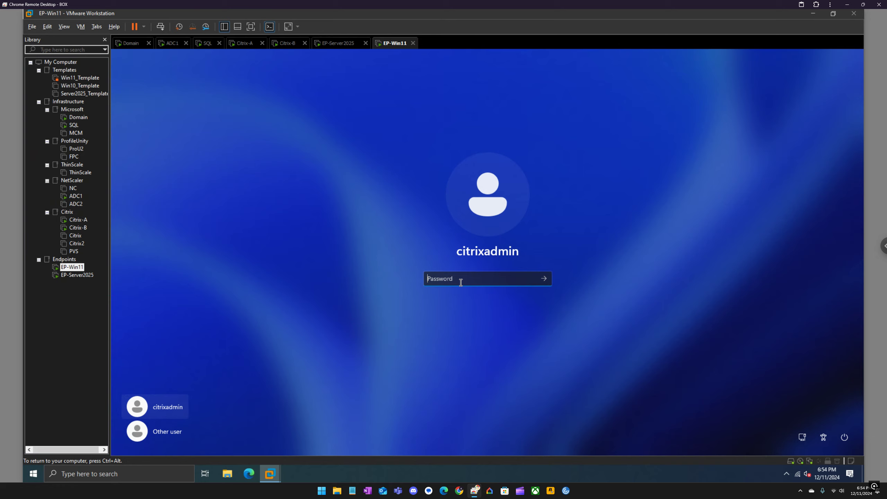
text(•••••••••)
key(Return)
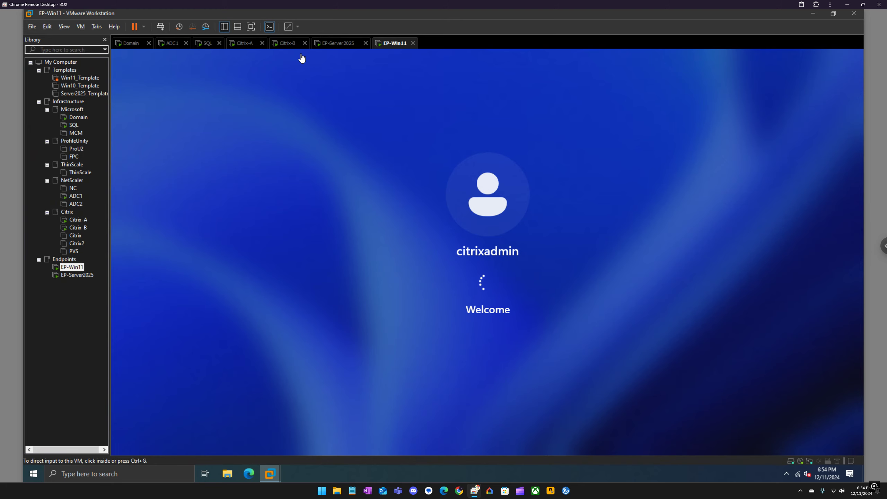
Return to Citrix-A and open the Packages source's settings to review its delivery group, UNC path and package types
click(249, 44)
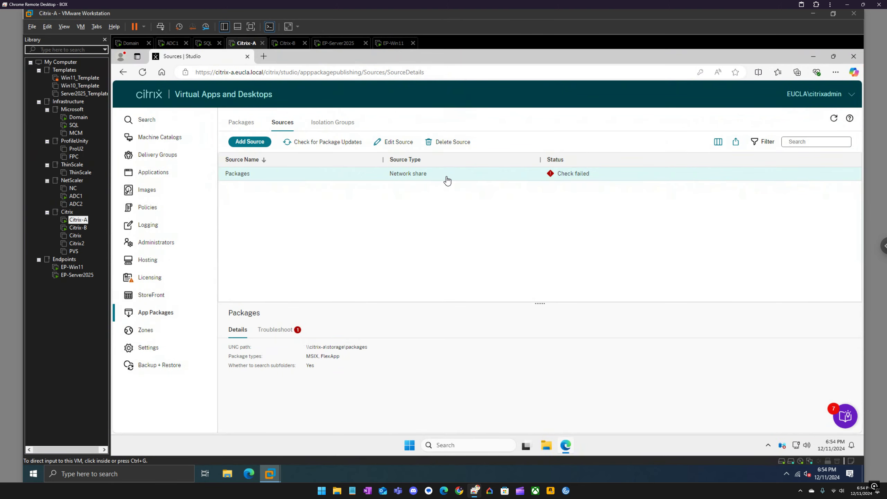
click(364, 178)
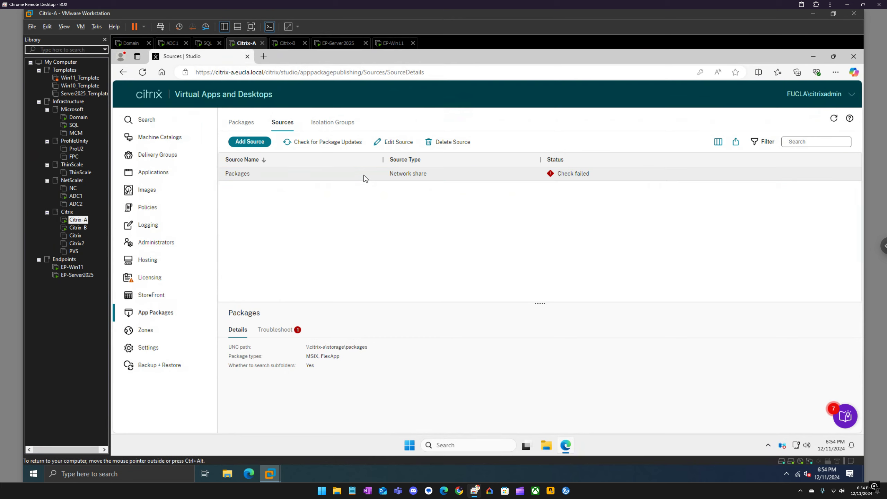
click(395, 141)
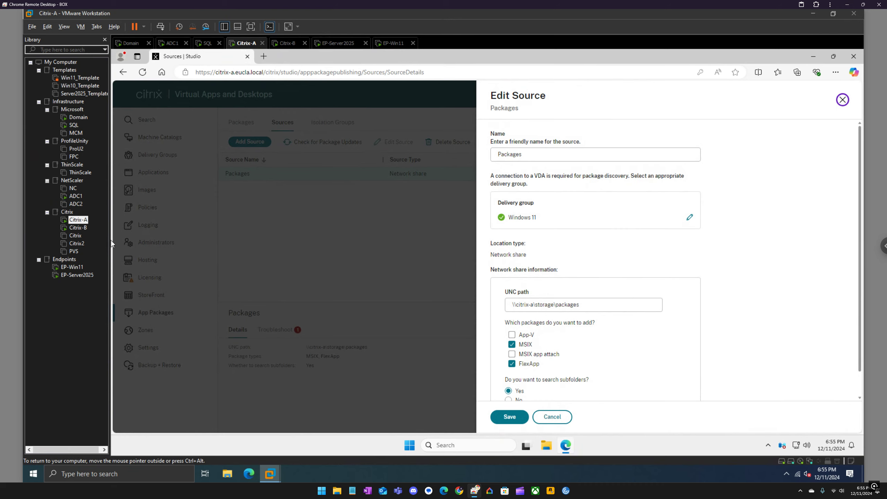
Power on the FPC virtual machine and return to Citrix-A
click(75, 157)
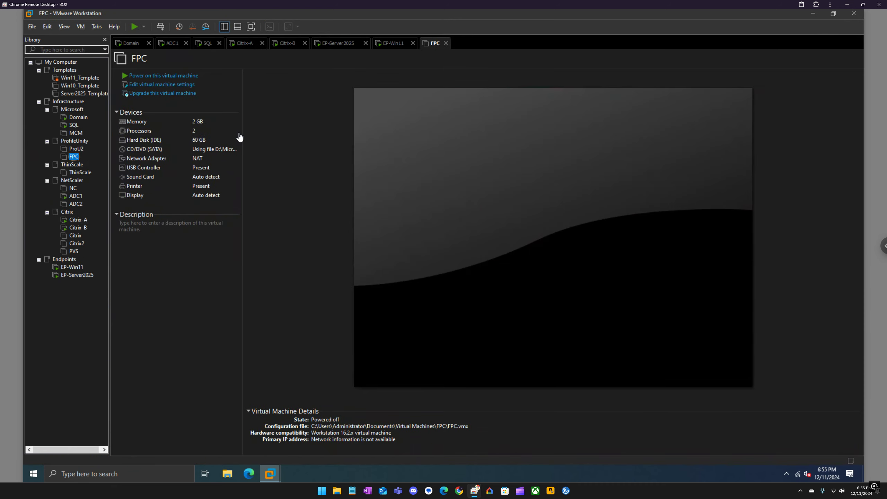
click(171, 76)
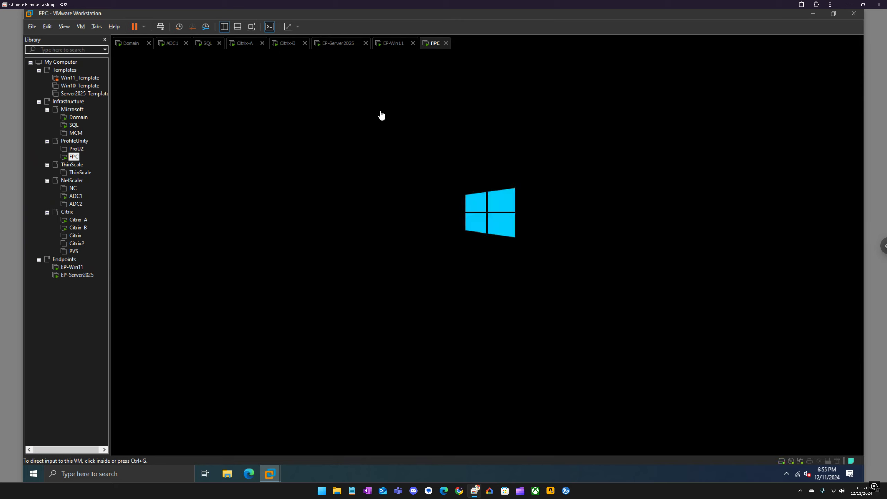
click(249, 45)
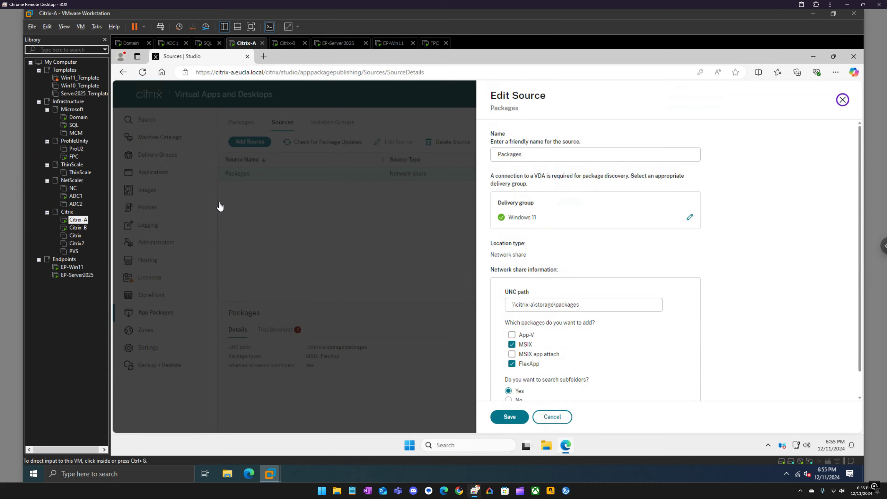
Leave the source settings without saving and run a check for package updates on the Packages source
click(556, 417)
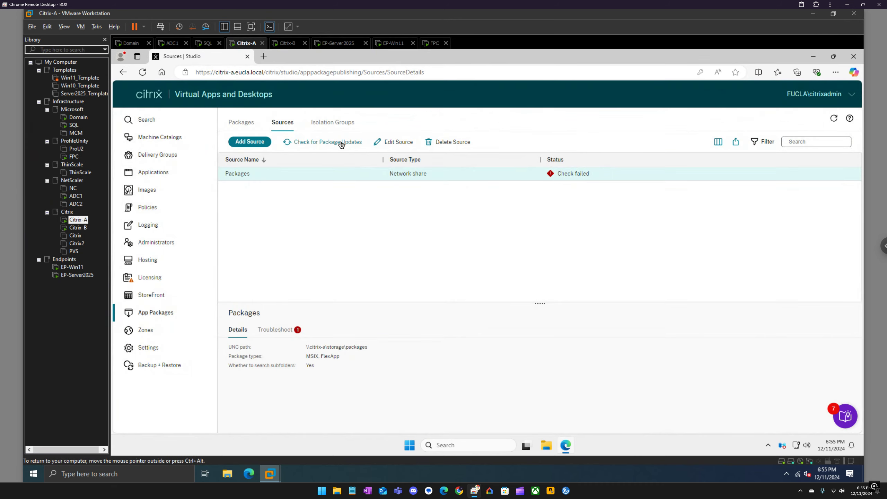
click(340, 143)
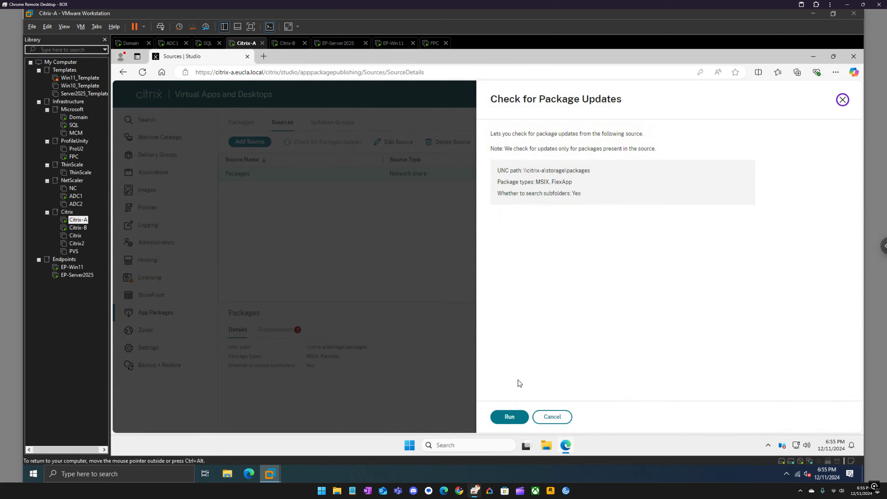
click(510, 417)
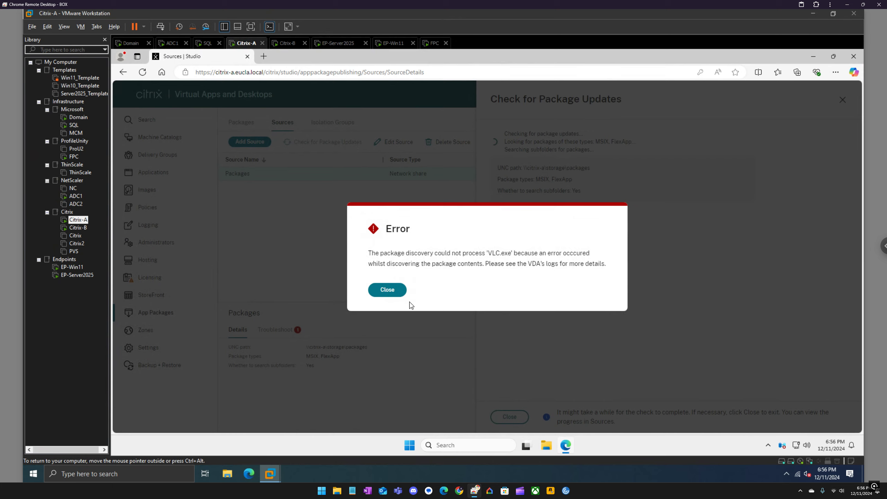
click(389, 290)
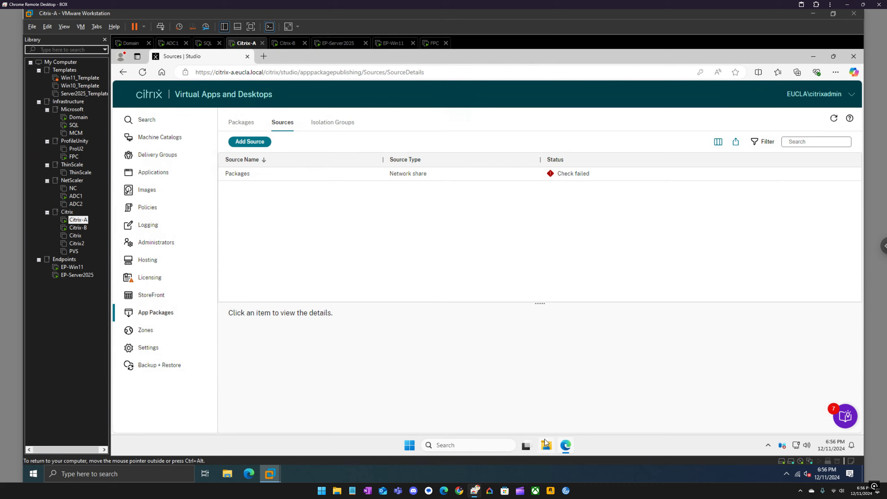
Open \\fpc\c$\temp in File Explorer to reach the FPC machine's packaged files
key(super+e)
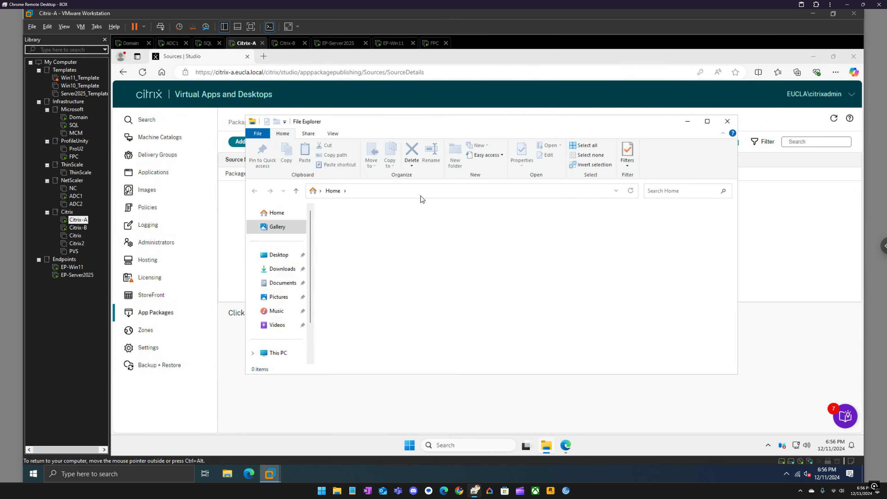
click(421, 197)
text(\\)
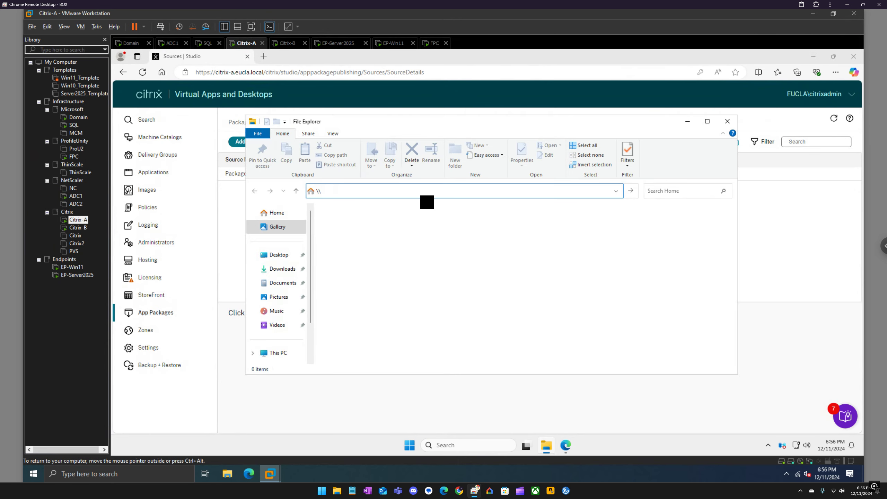
text(fpc\c$\temp)
key(Return)
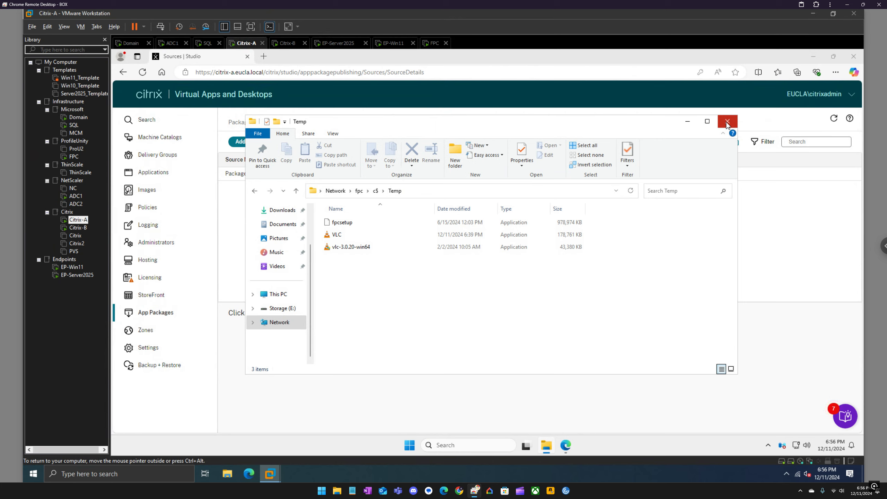
click(290, 308)
double_click(341, 247)
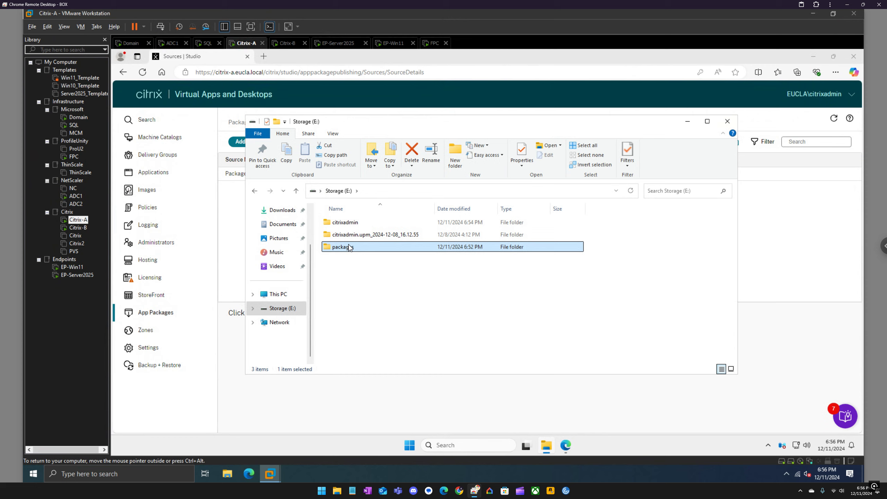
click(350, 225)
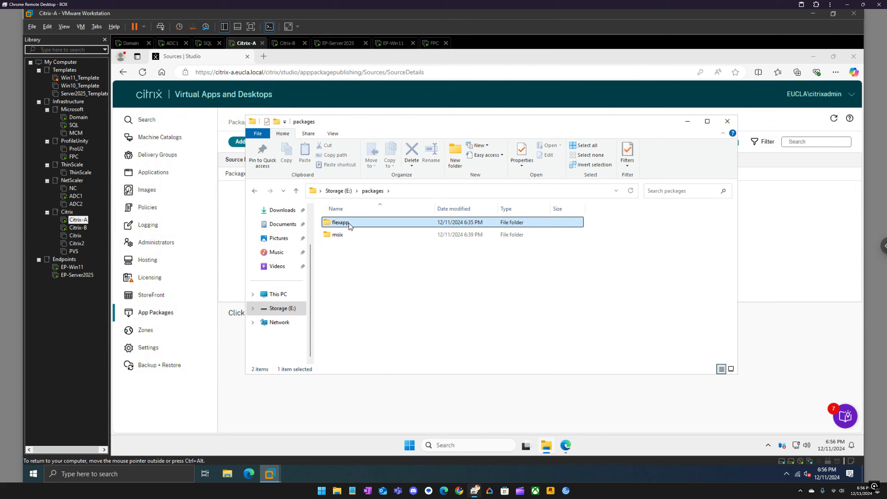
double_click(350, 225)
double_click(350, 223)
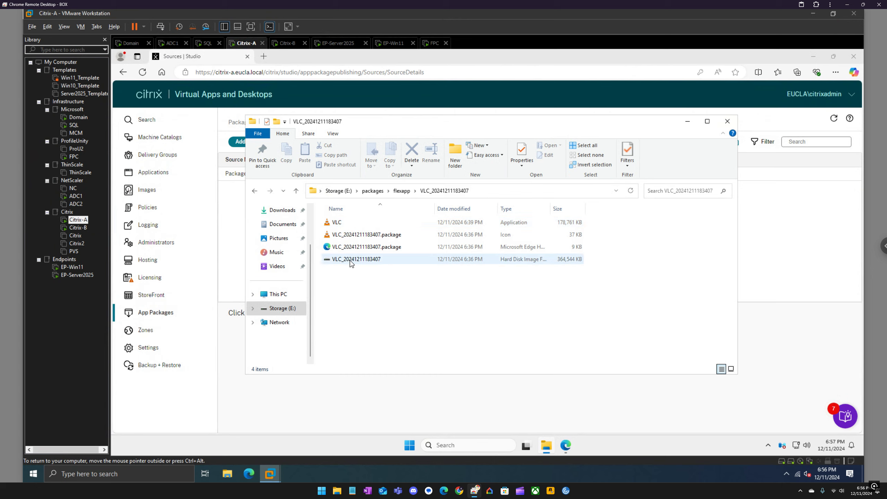
mouse_move(346, 222)
mouse_down()
mouse_move(404, 193)
mouse_move(373, 193)
mouse_up()
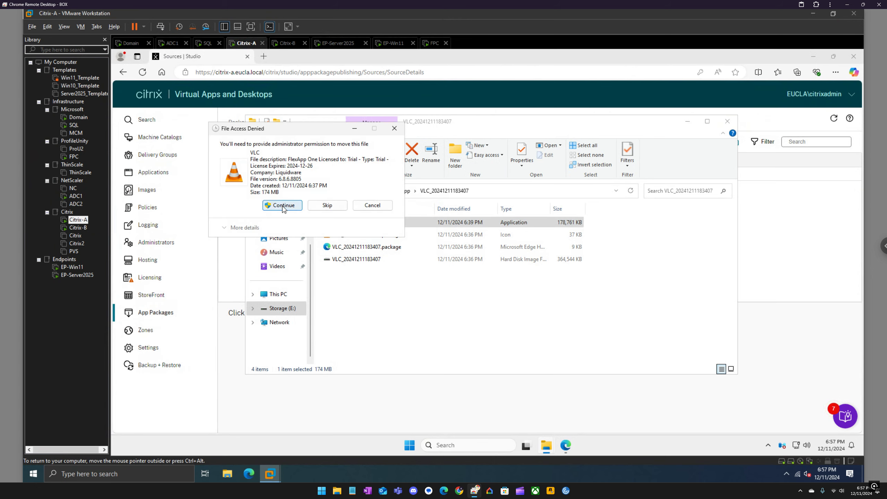
click(282, 206)
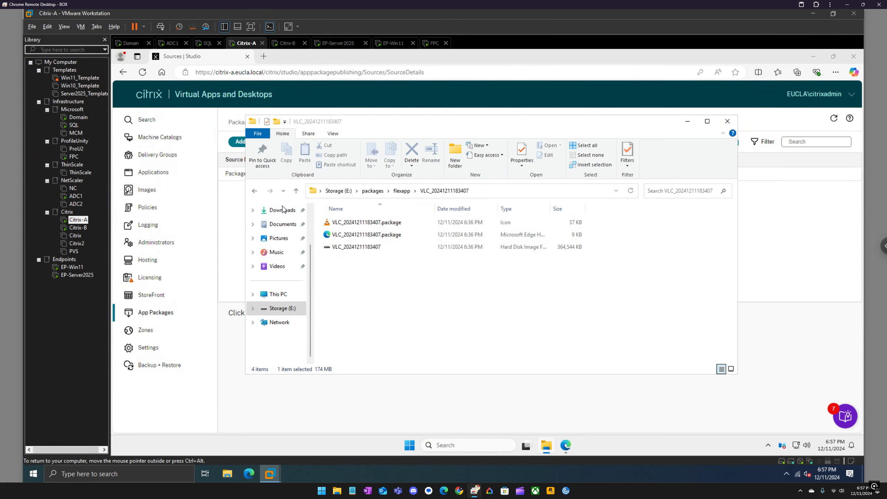
Return to Studio and run a check for package updates on the Packages source
click(764, 235)
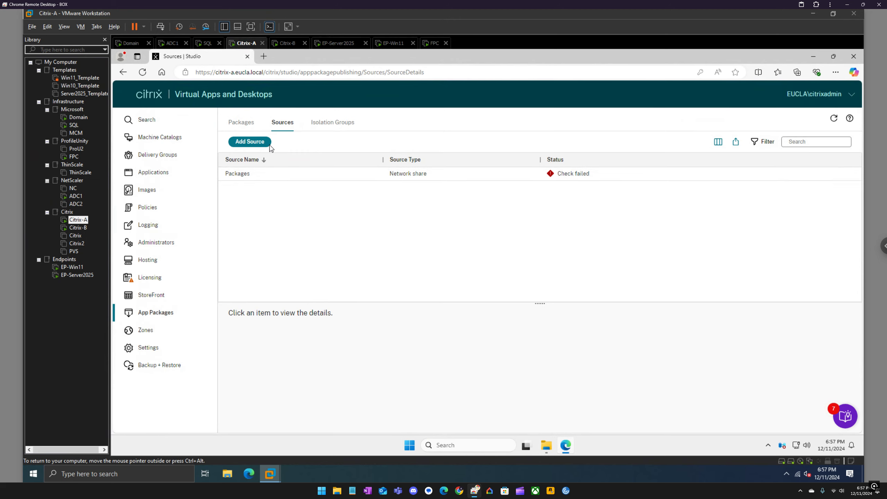
click(249, 174)
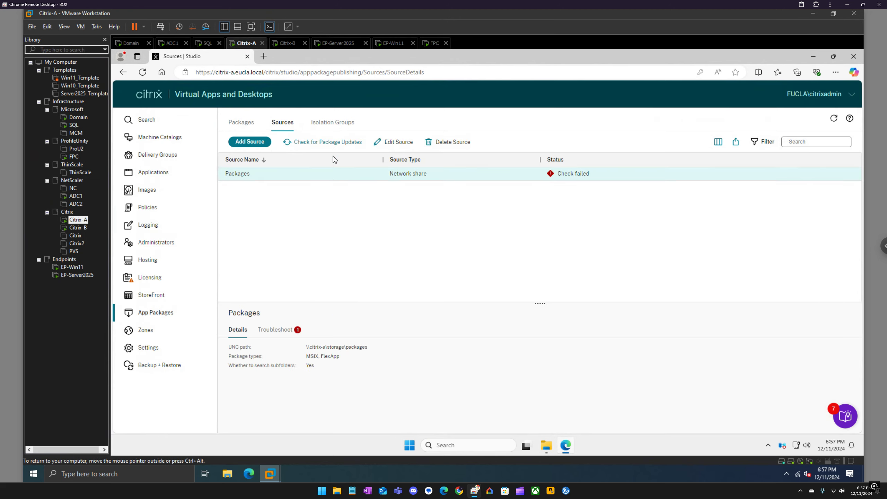
click(328, 141)
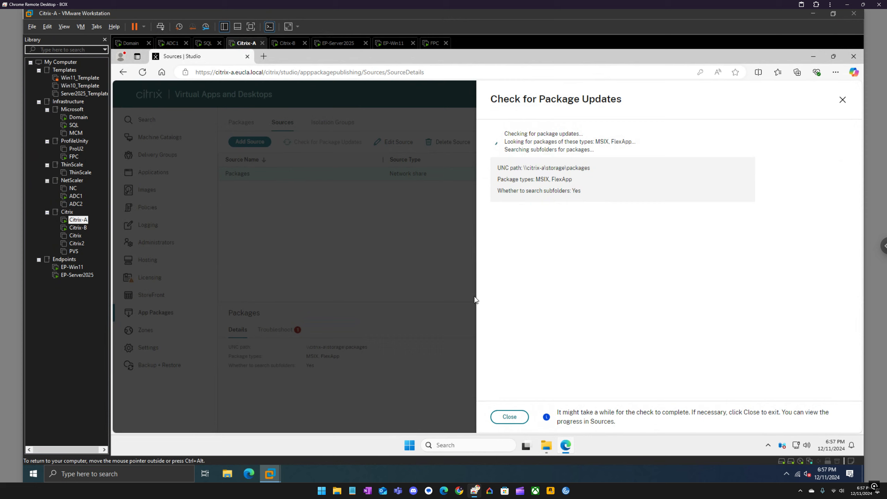
Inspect the flexapp and packages folders on the E: drive to locate the moved VLC application
click(546, 447)
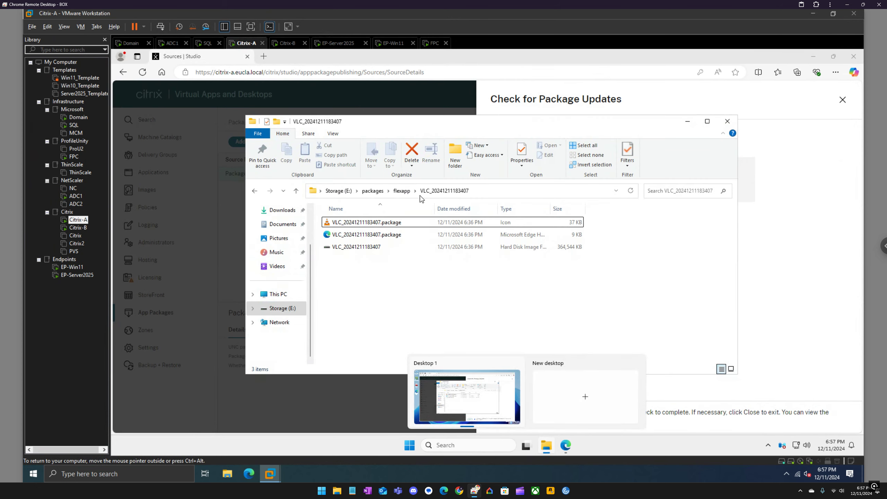
click(402, 192)
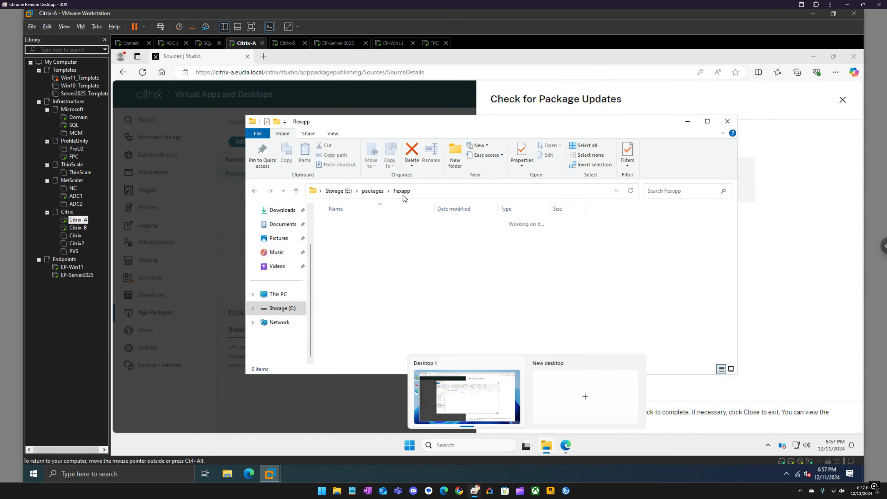
click(687, 122)
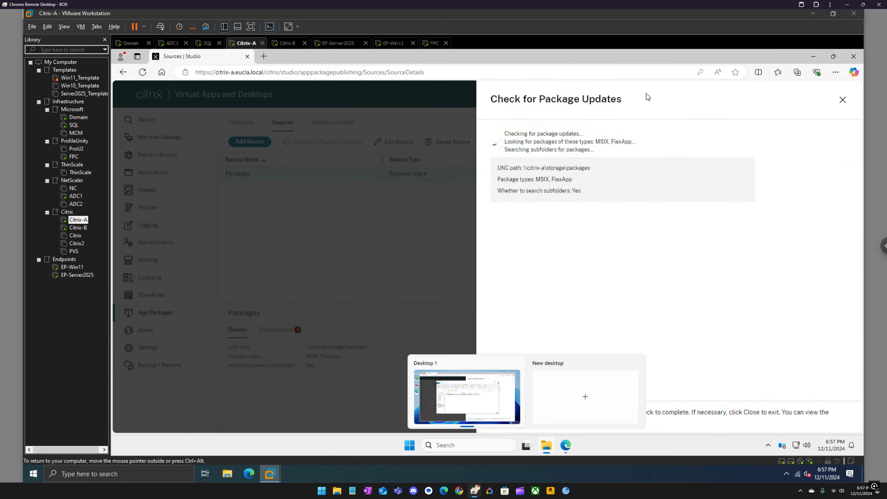
click(547, 443)
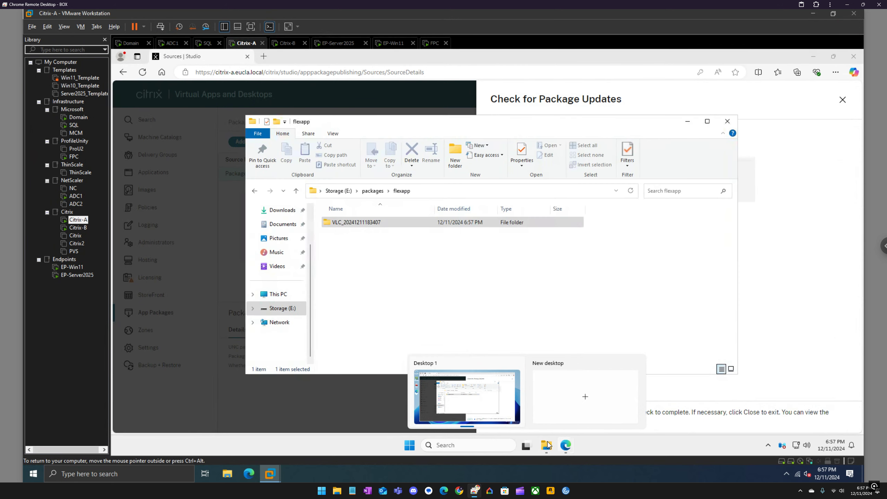
click(373, 191)
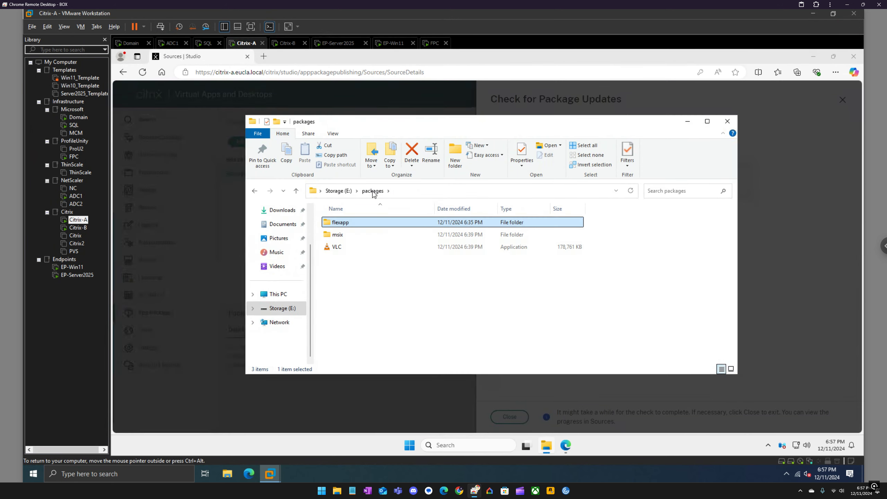
click(598, 95)
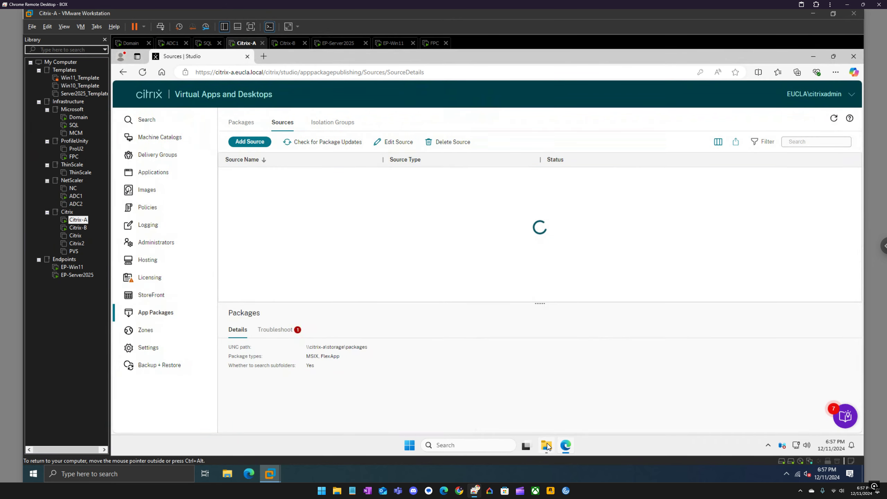
Move the VLC application out of the packages folder to the root of Storage (E:)
click(546, 444)
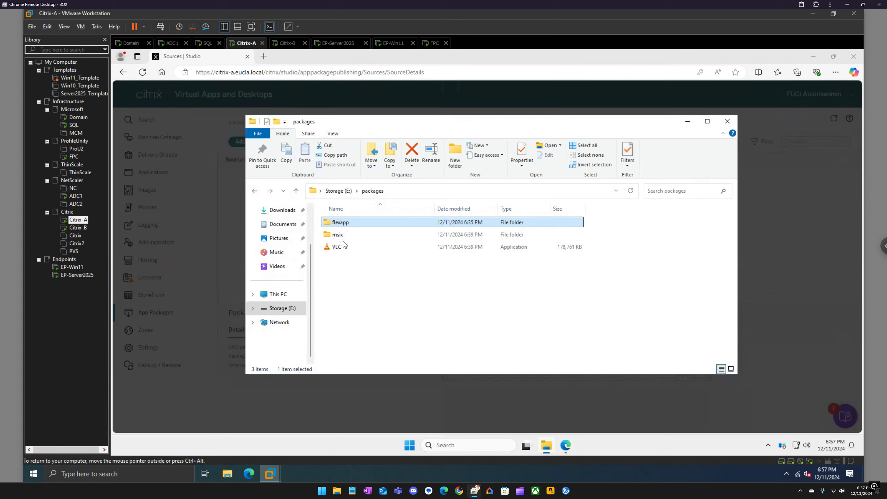
click(341, 246)
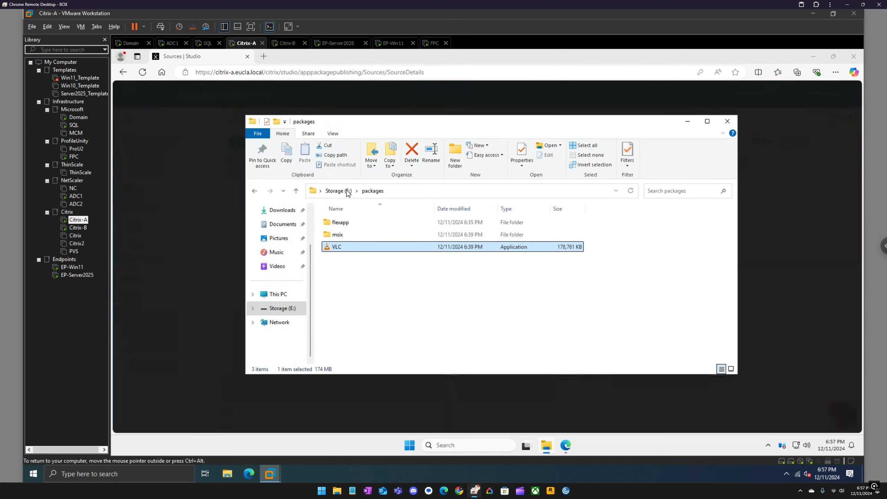
drag(333, 246, 337, 191)
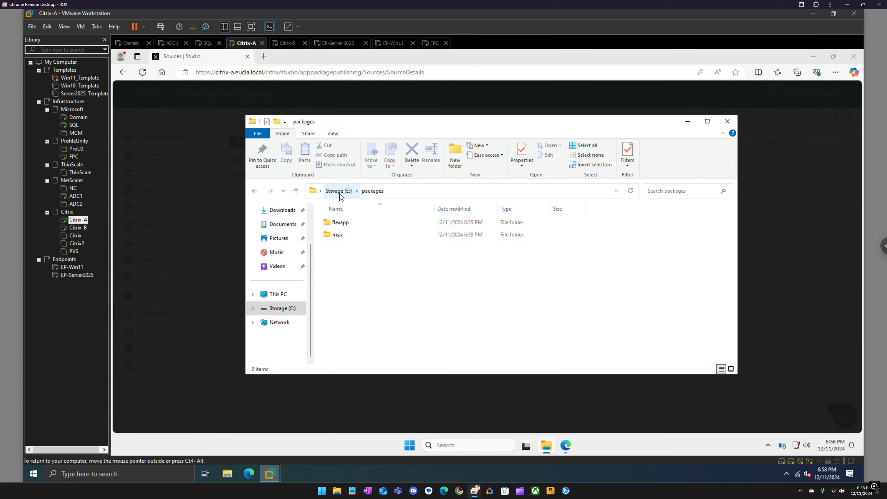
Back in Studio, dismiss the discovery error and rerun the package update check on the Packages source
click(653, 92)
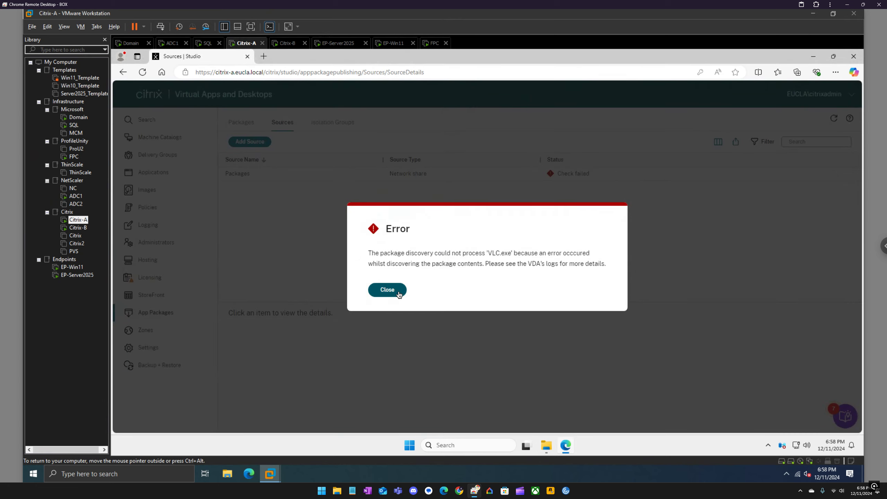
click(397, 294)
click(321, 175)
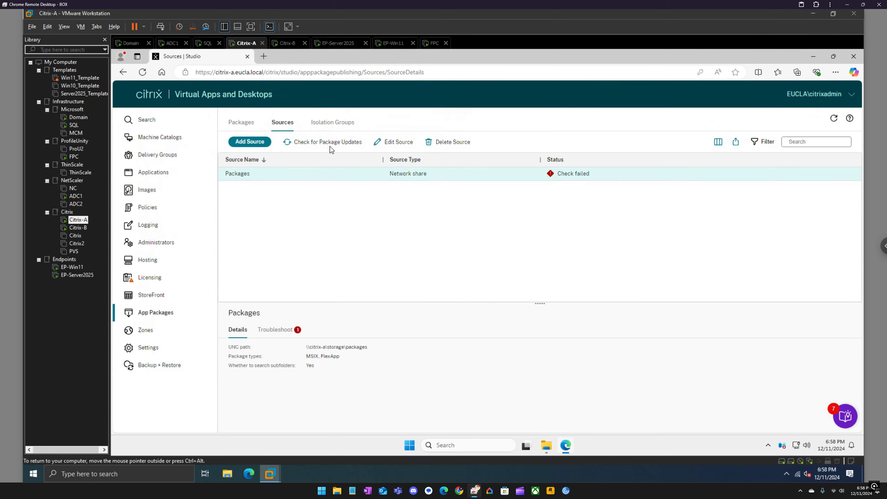
click(332, 141)
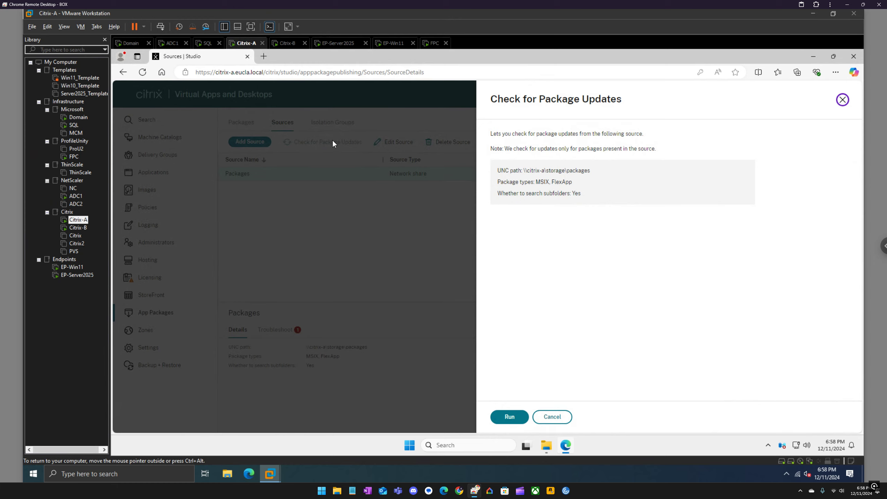
click(510, 416)
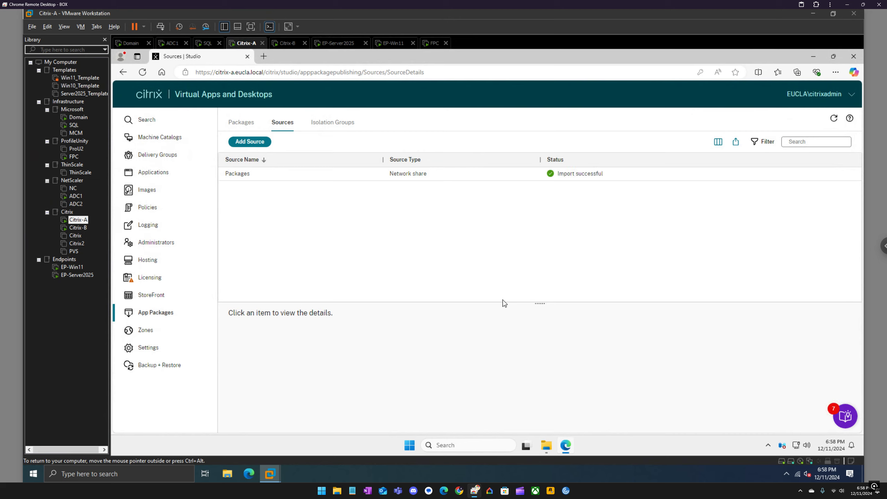
Show the list of discovered app packages and dismiss the informational banner about application packaging
click(242, 123)
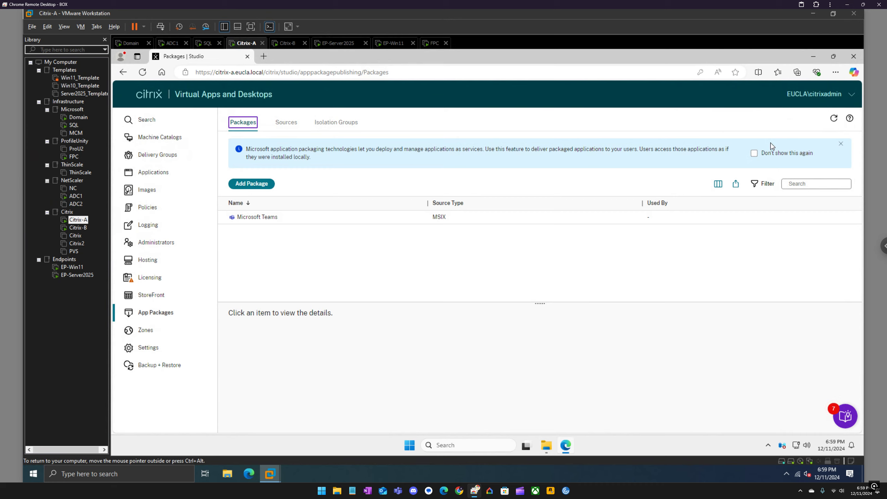
click(841, 145)
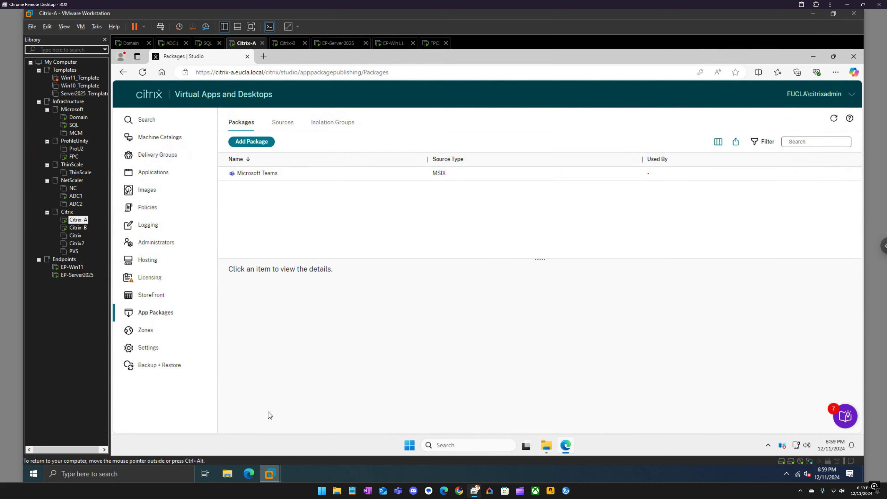
Move the VLC application from the root of Storage (E:) into packages and on into its flexapp subfolder
click(547, 446)
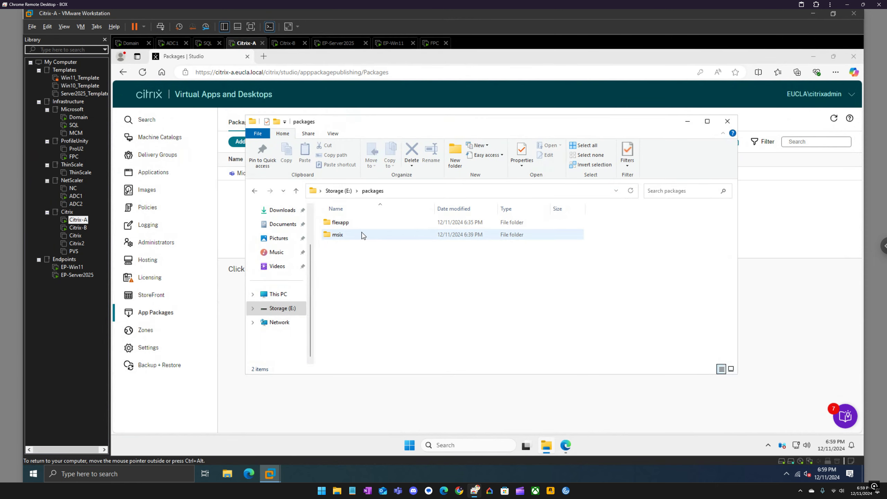
click(341, 192)
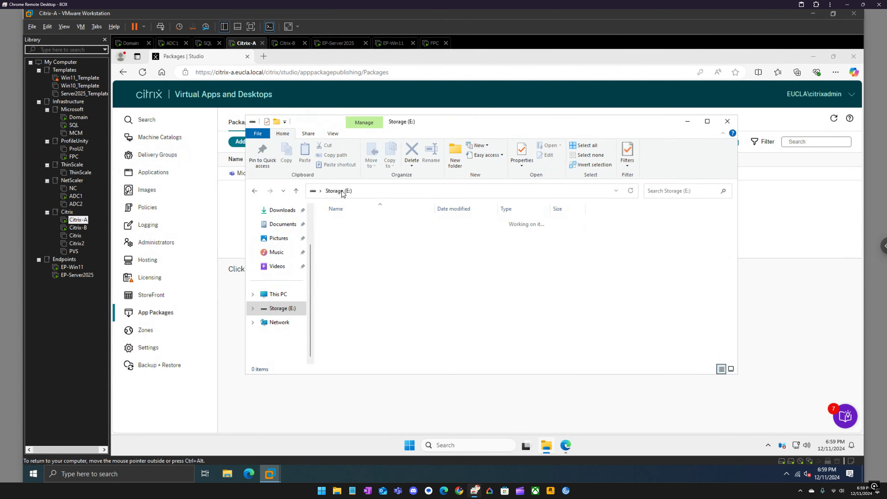
drag(341, 262, 342, 250)
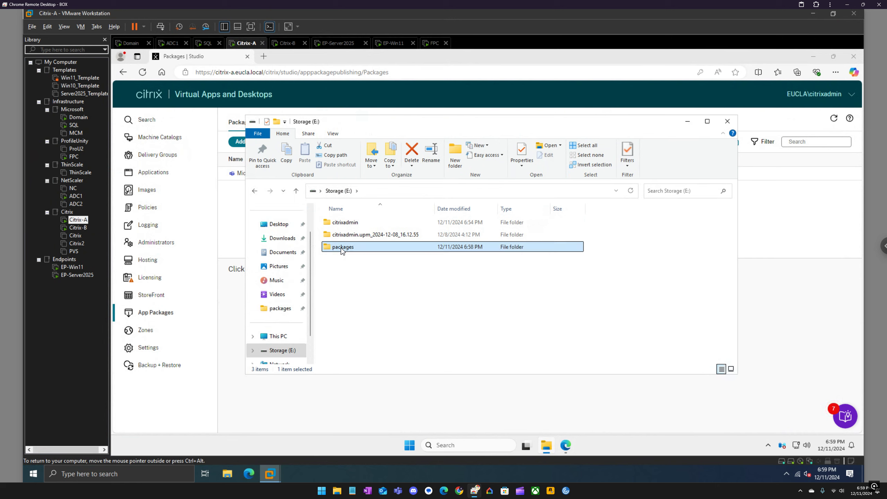
double_click(342, 248)
drag(340, 248, 346, 227)
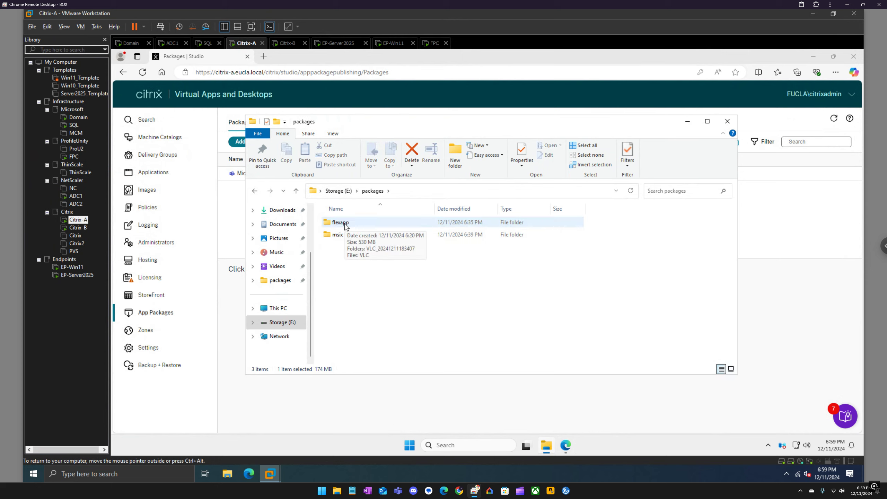
double_click(346, 223)
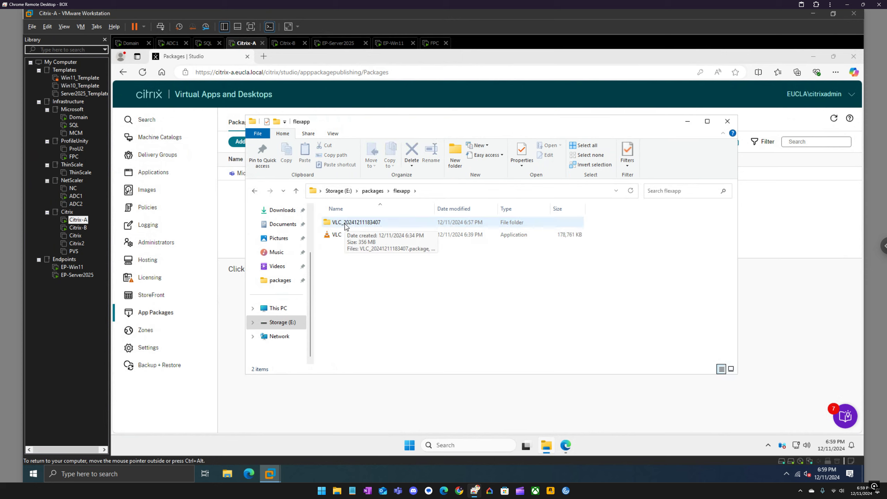
click(346, 223)
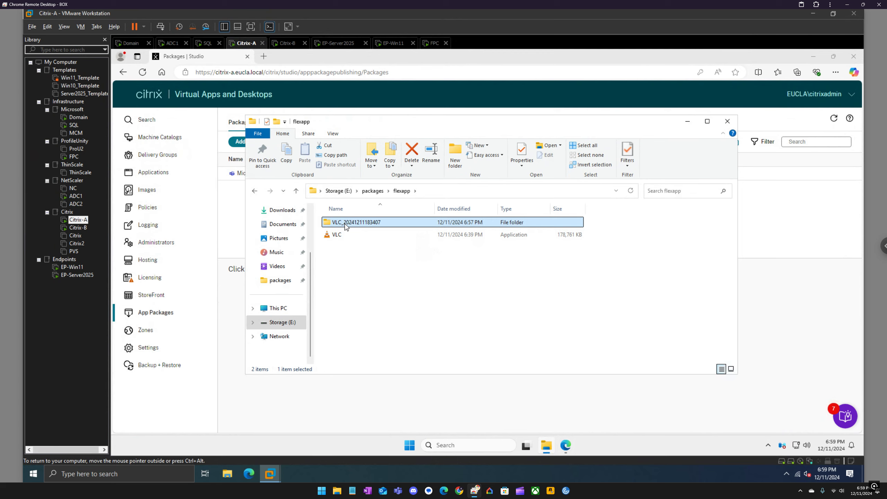
key(shift+Delete)
key(Escape)
key(Delete)
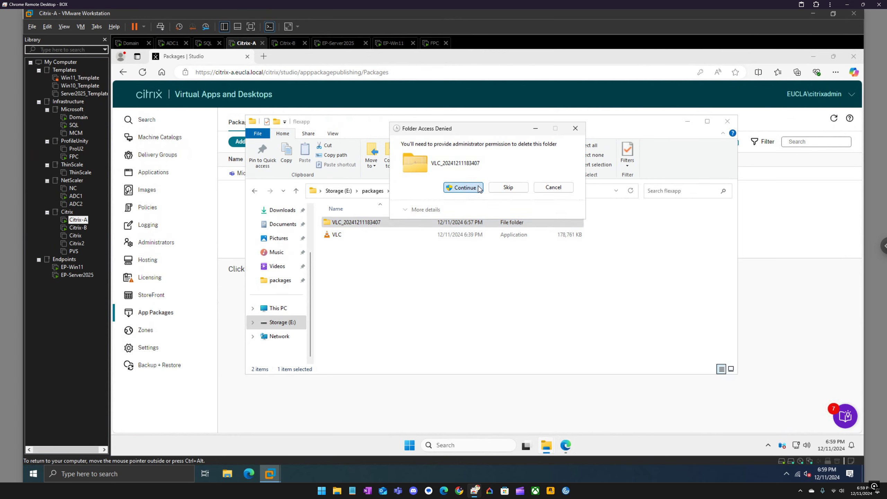
click(480, 188)
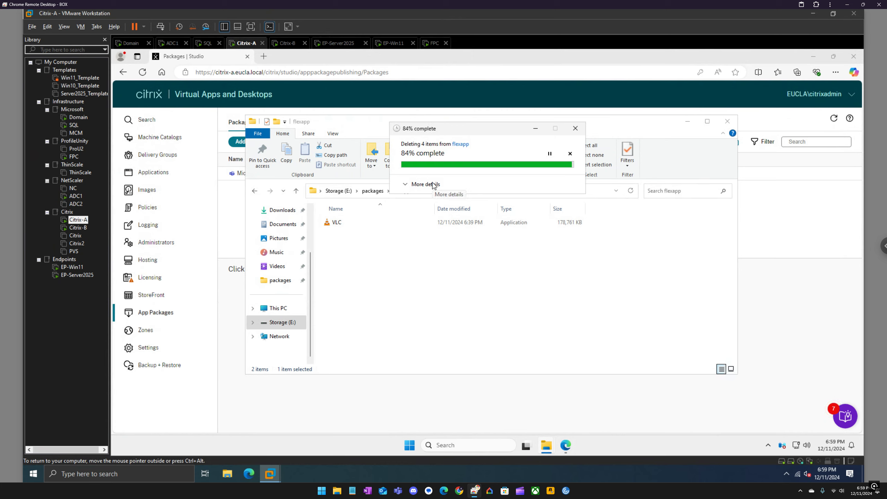
click(729, 120)
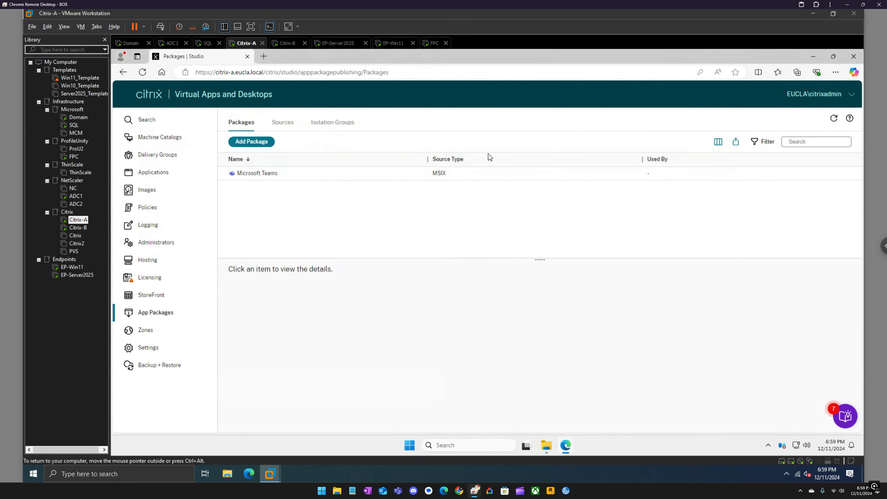
Reopen the app package sources and check the Packages source for updates again
click(287, 124)
click(289, 173)
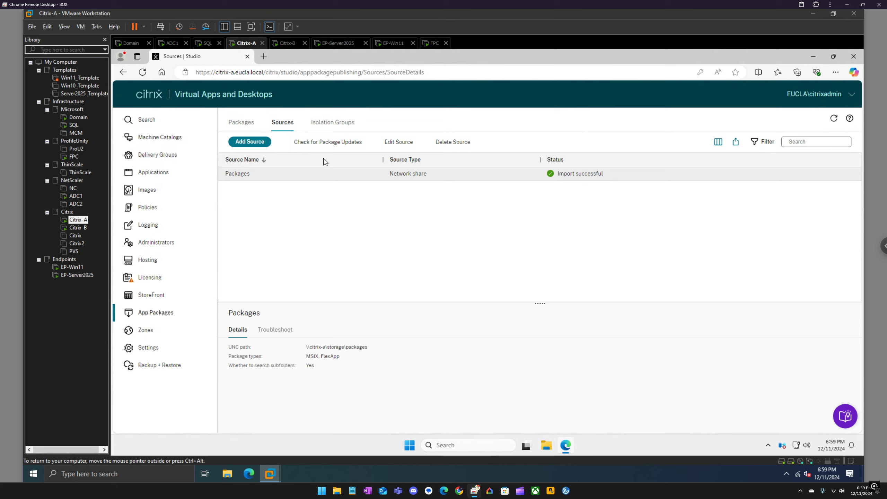
click(337, 143)
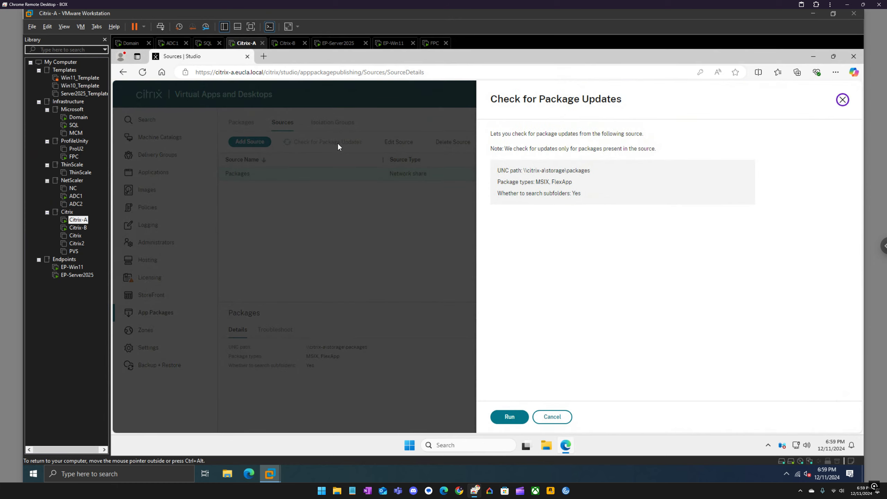
click(512, 416)
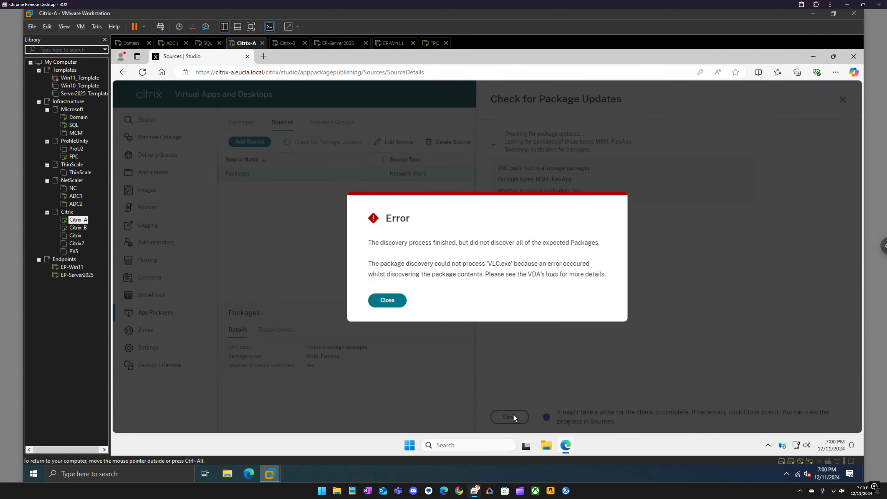
Dismiss the discovery error and start adding a package from the Packages list, choosing Windows 11 as its delivery group
click(390, 301)
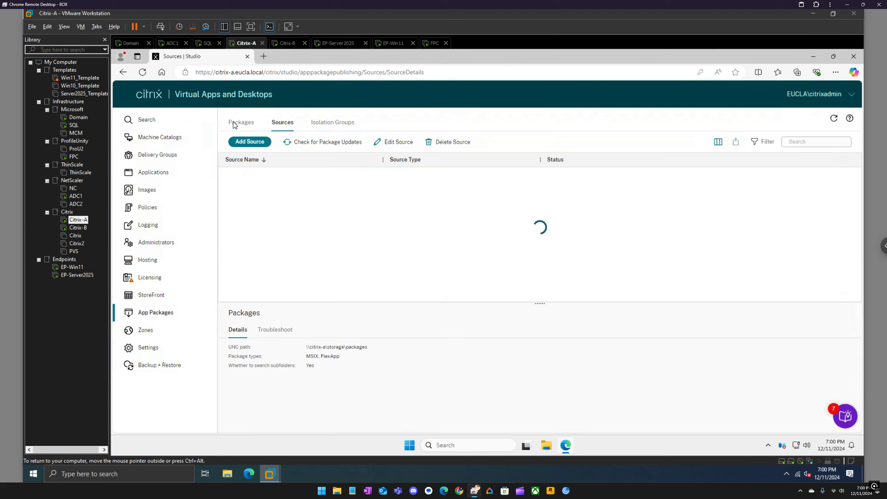
click(241, 122)
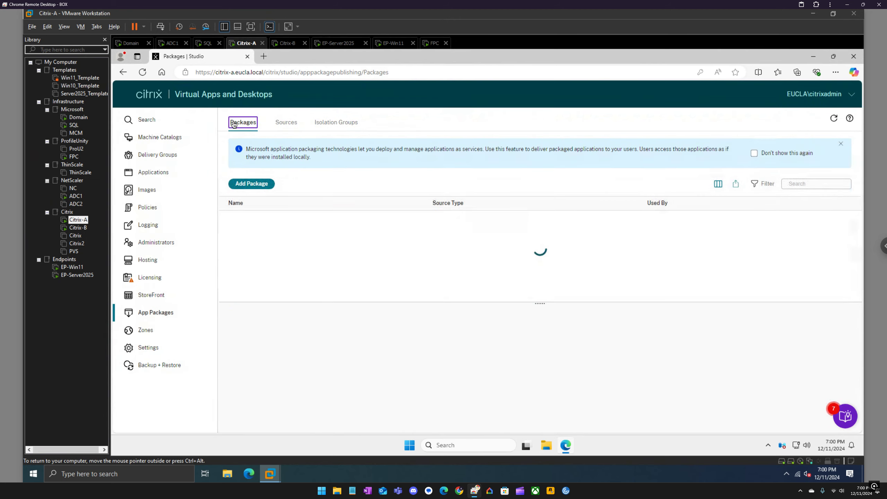
click(263, 186)
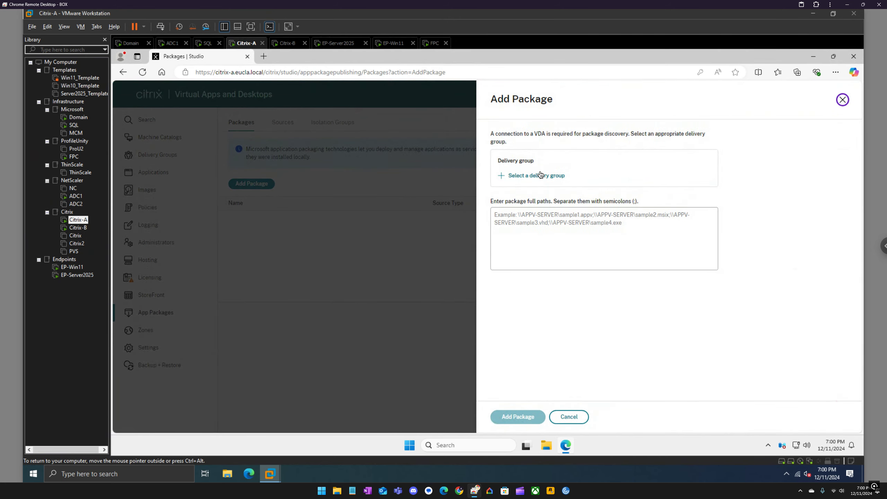
click(541, 176)
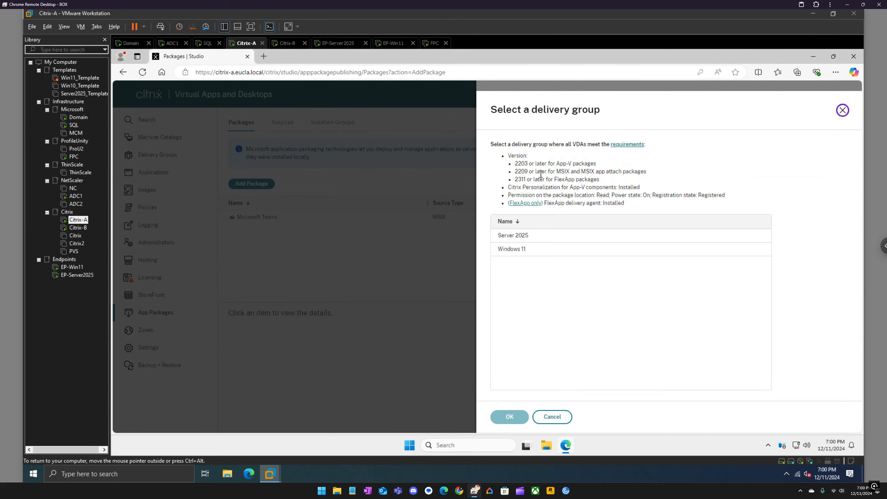
click(526, 252)
click(513, 418)
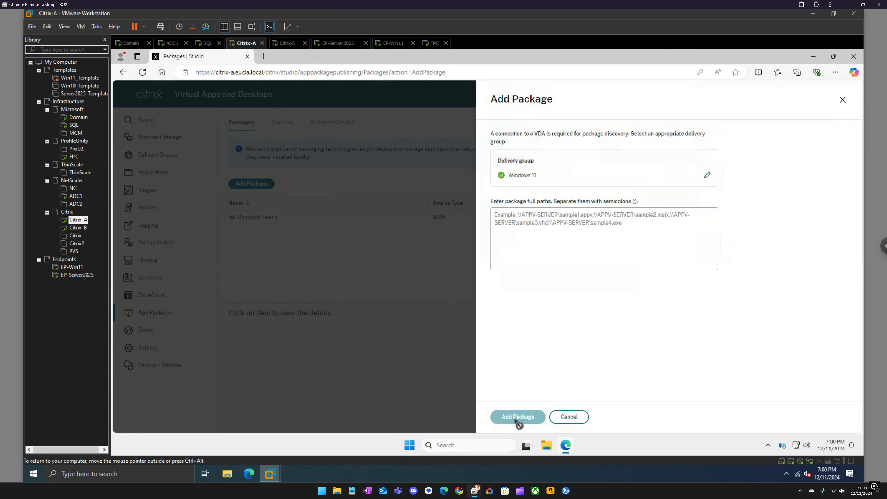
Begin the package path with \\ and copy \packages\flexapp from the properties of the flexapp folder on Storage (E:)
click(565, 234)
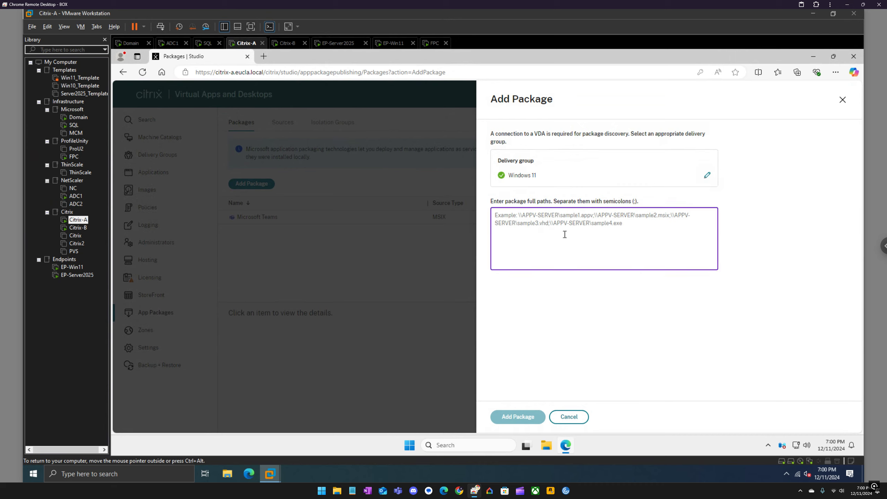
text(\\)
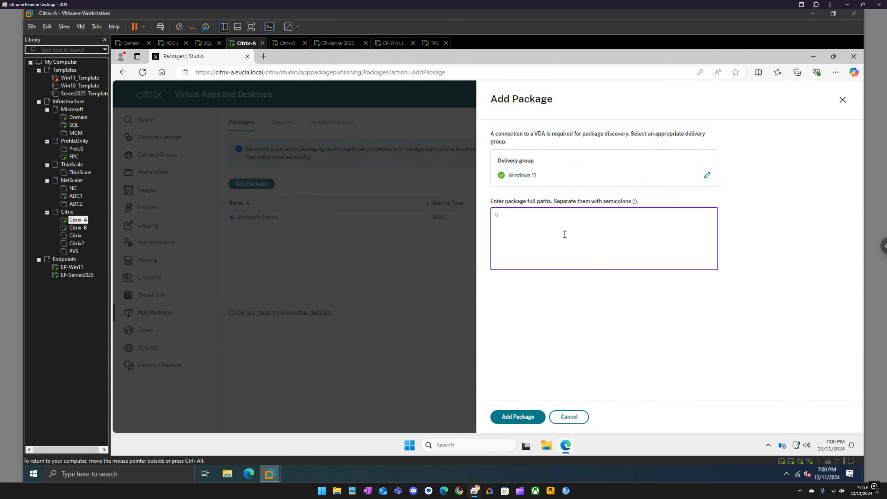
click(234, 471)
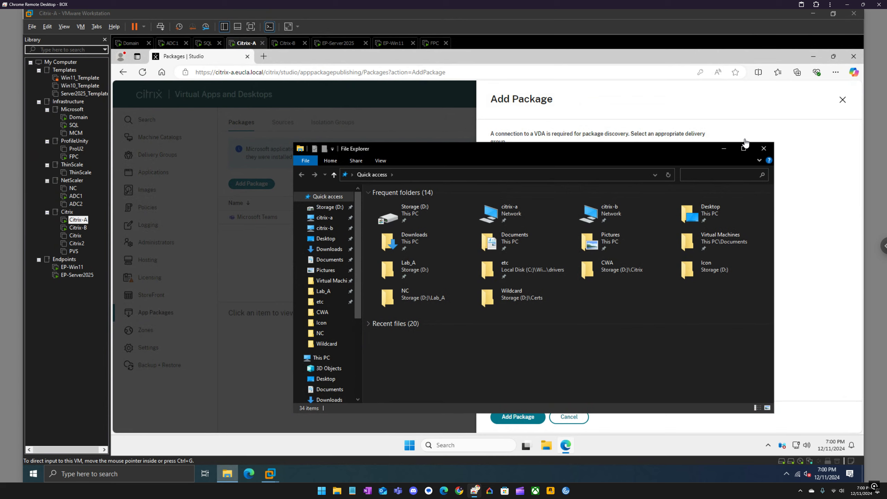
click(764, 149)
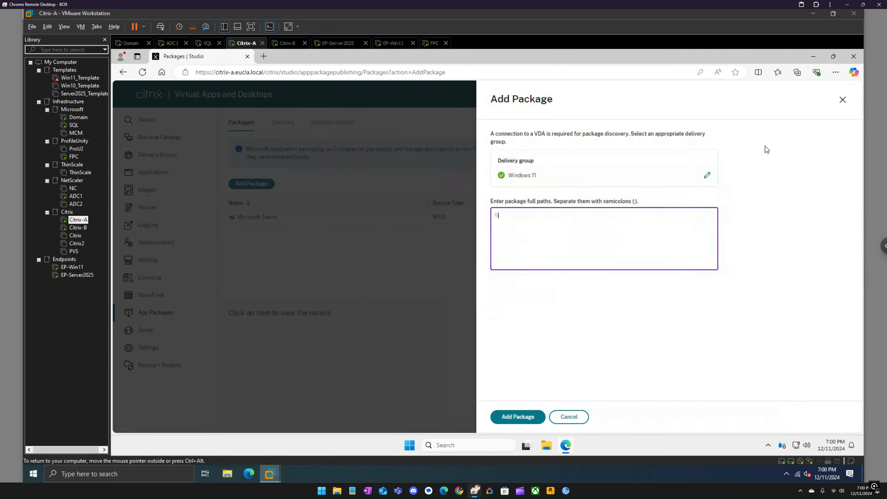
click(553, 449)
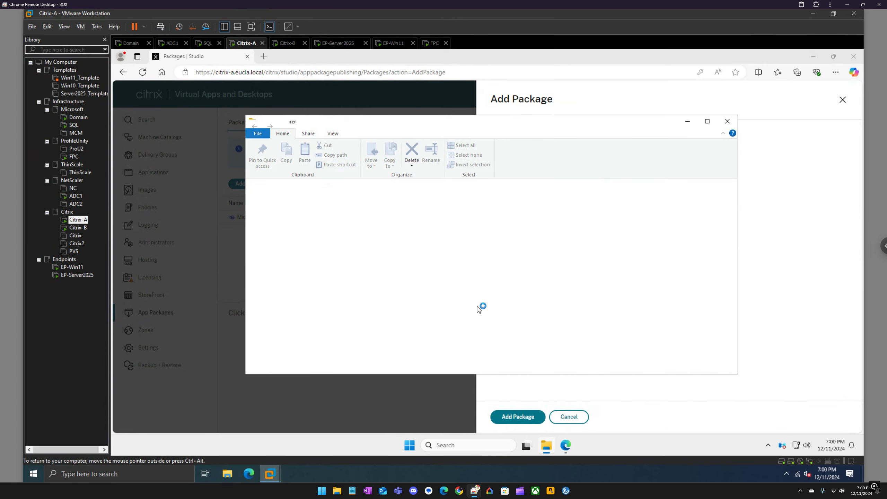
click(279, 339)
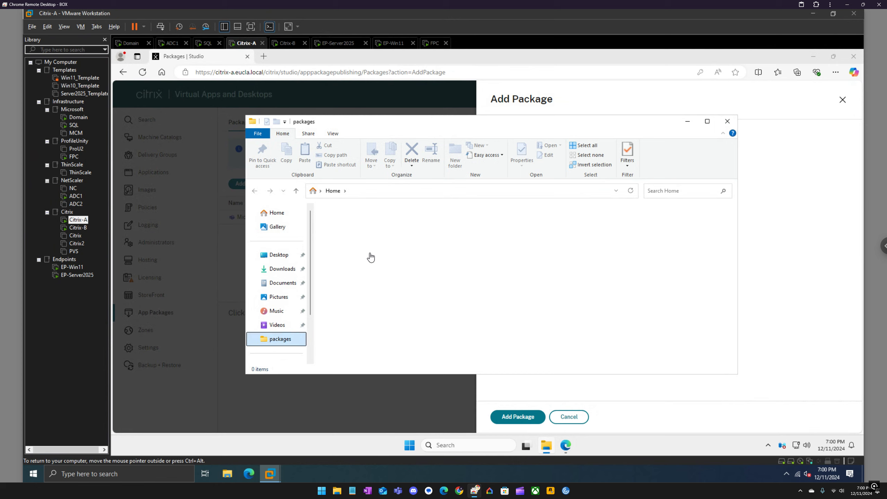
click(347, 223)
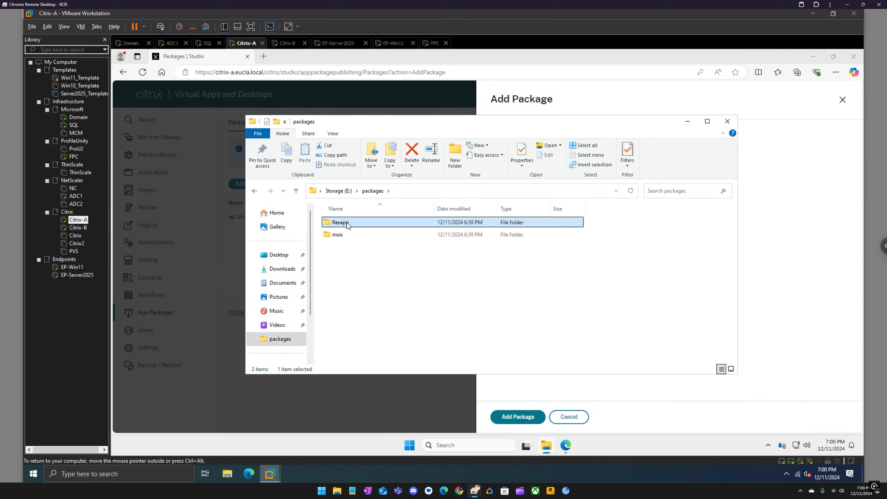
double_click(348, 224)
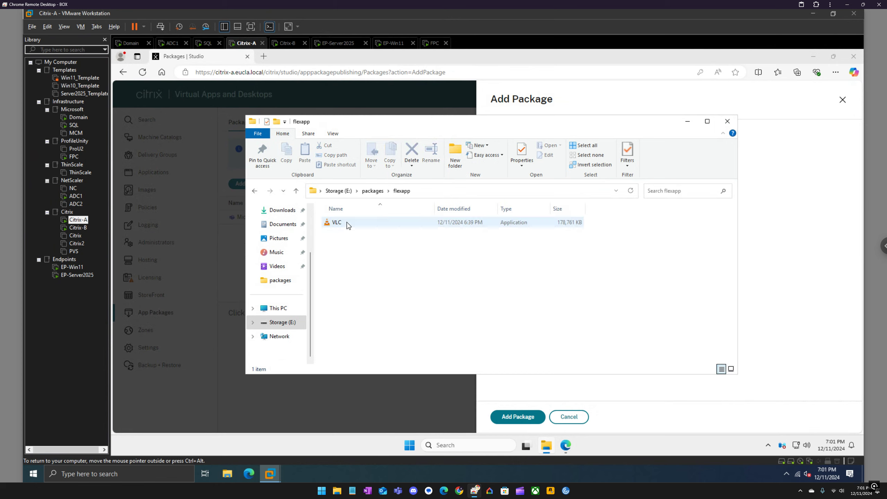
right_click(349, 225)
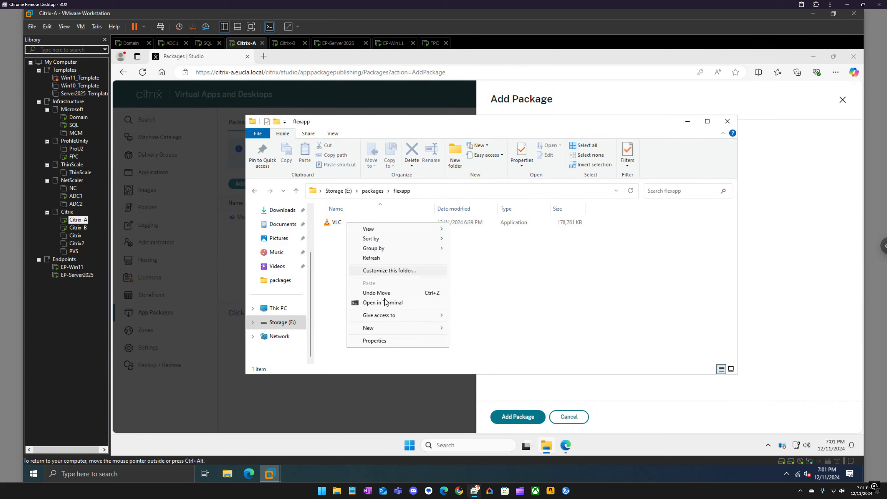
click(389, 340)
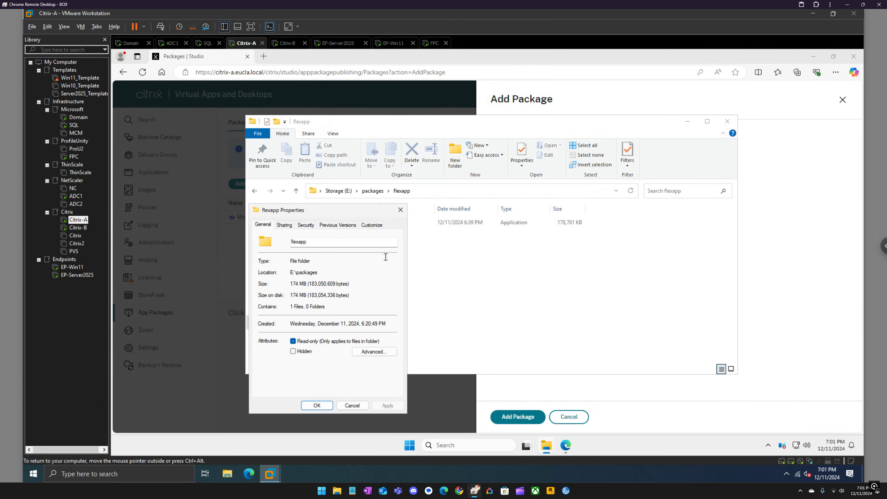
click(306, 226)
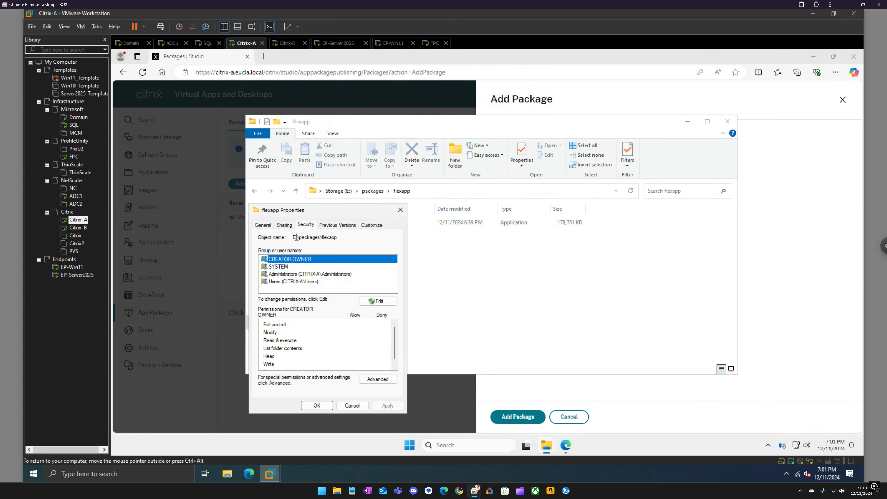
drag(297, 238, 348, 238)
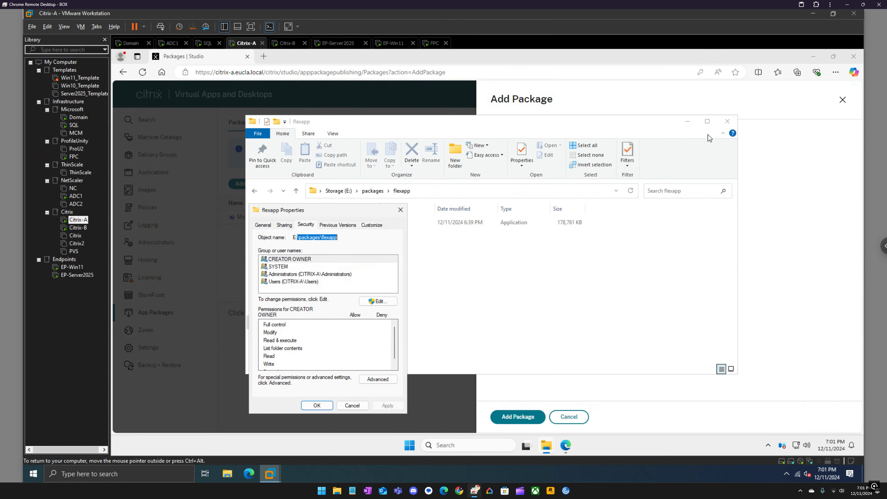
Return to the Add Package form and complete the package path as \\citrix-a\packages\flexapp
click(773, 148)
click(513, 216)
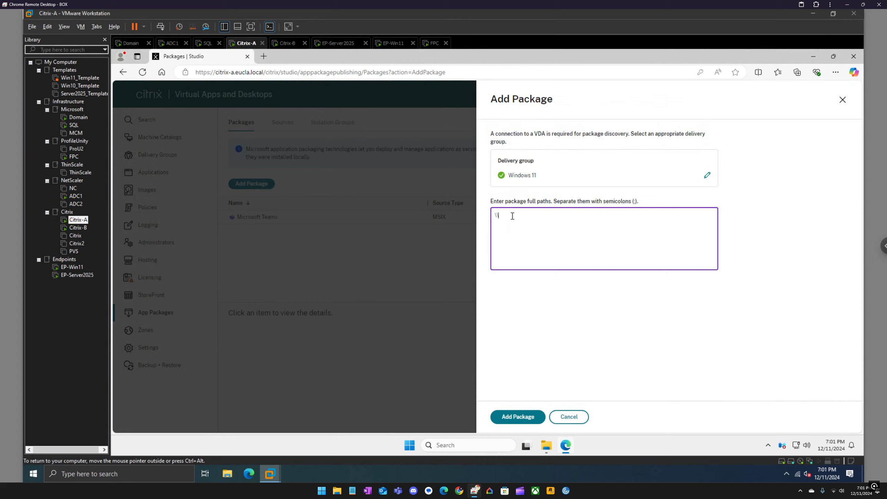
text(\\citrix-a\\packages\flexapp)
click(512, 215)
key(BackSpace)
click(596, 217)
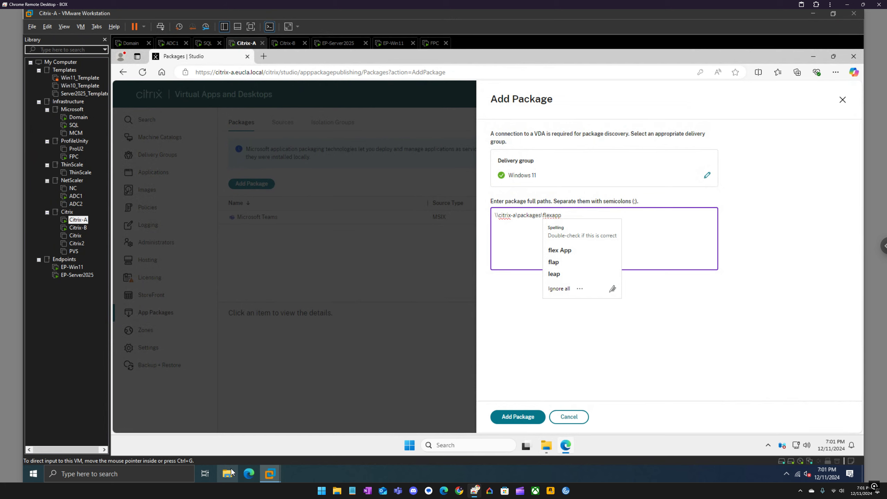
Browse the citrix-a network share through Storage and packages into flexapp to check the package file's path, and close File Explorer
click(229, 473)
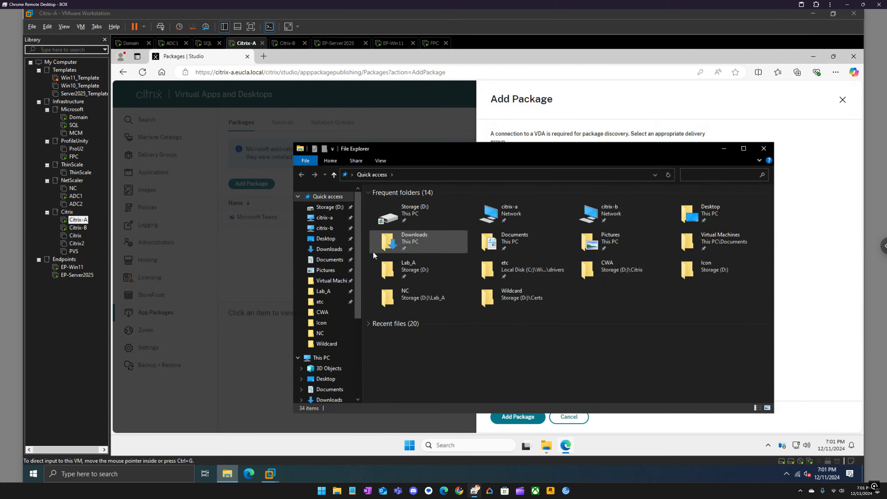
click(322, 220)
click(385, 204)
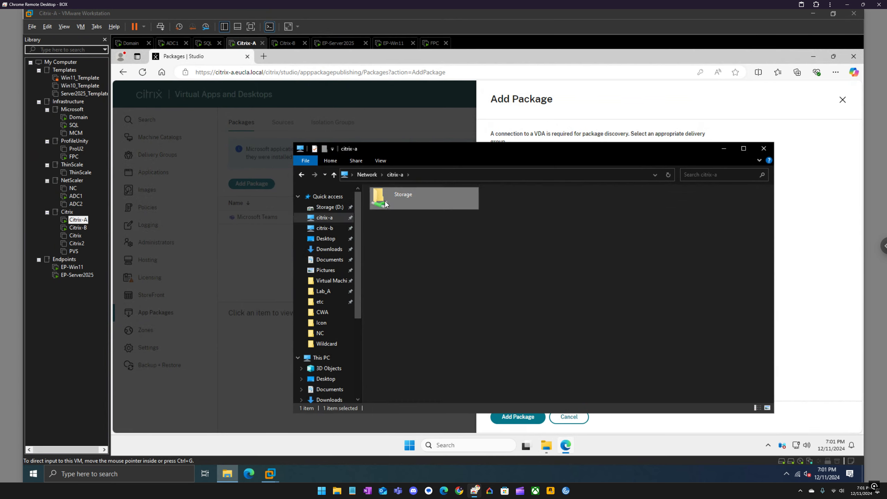
double_click(385, 203)
click(397, 219)
double_click(396, 219)
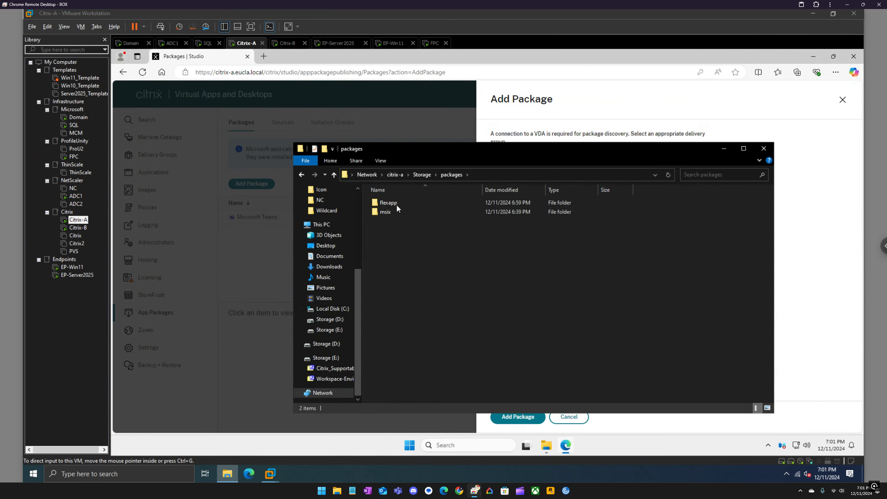
click(395, 202)
double_click(395, 202)
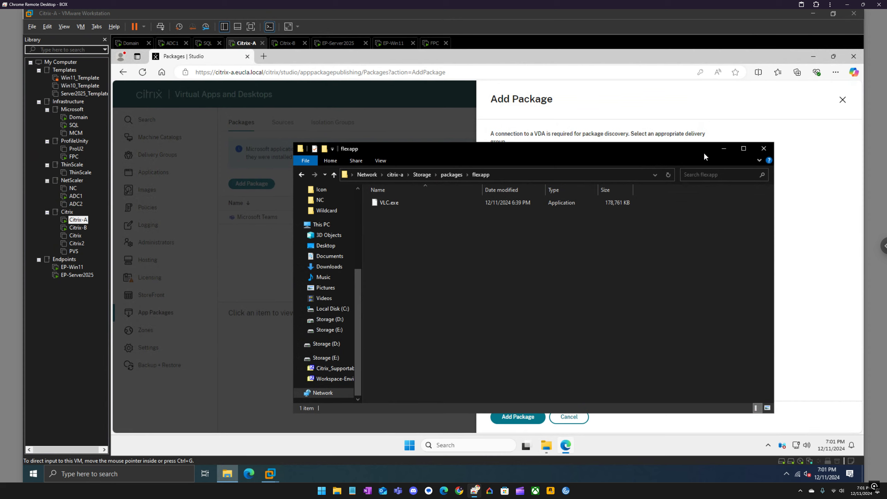
click(763, 148)
Append \VLC.exe to the package path, try to add the package, and dismiss the error
click(625, 216)
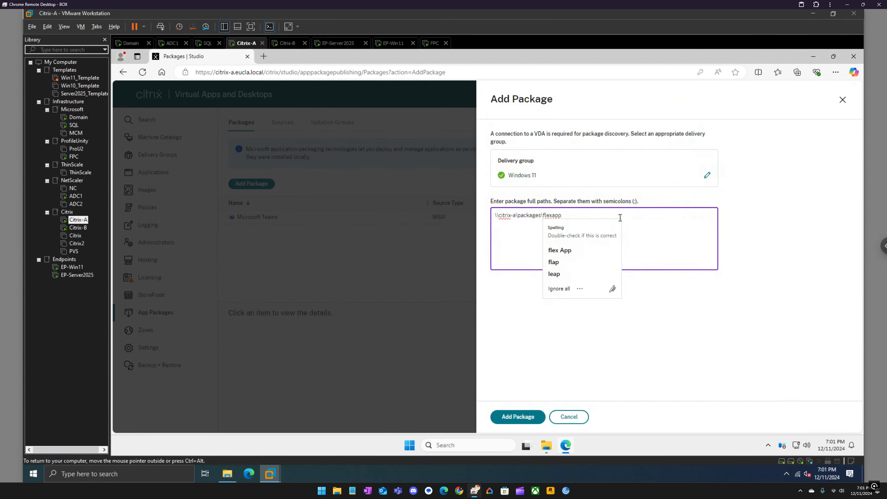
click(620, 218)
text(\)
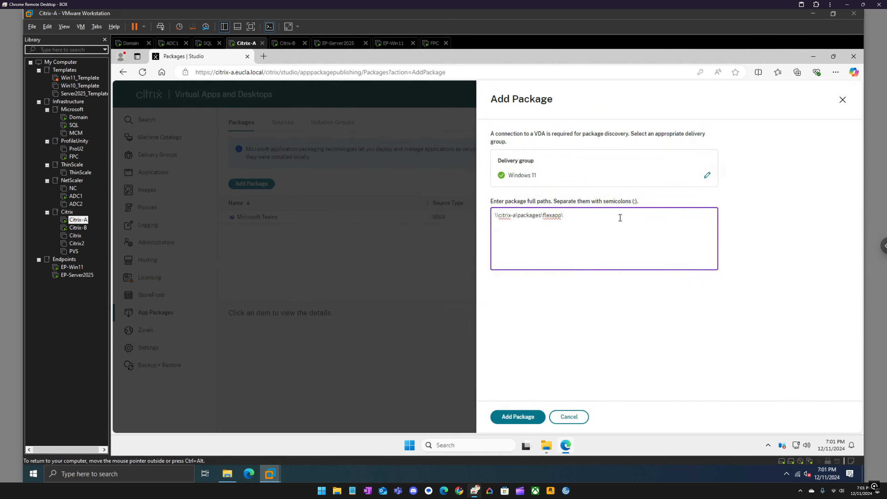
text(VLC.exe)
click(529, 414)
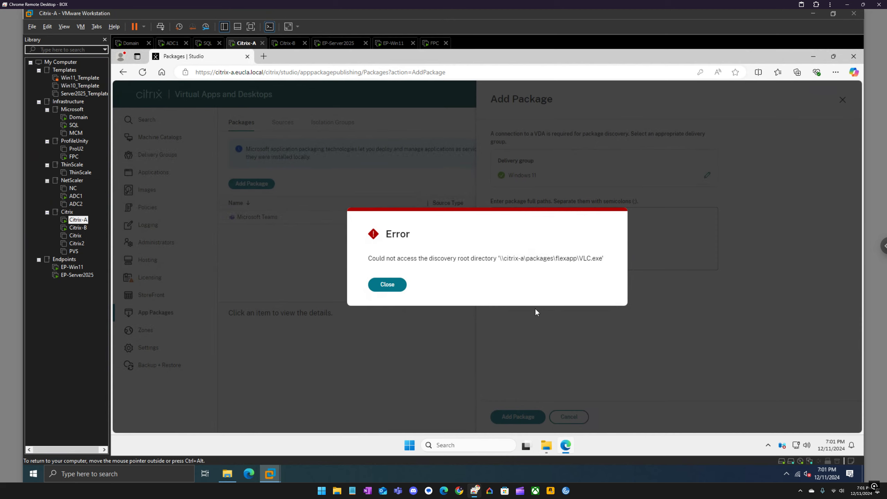
click(392, 287)
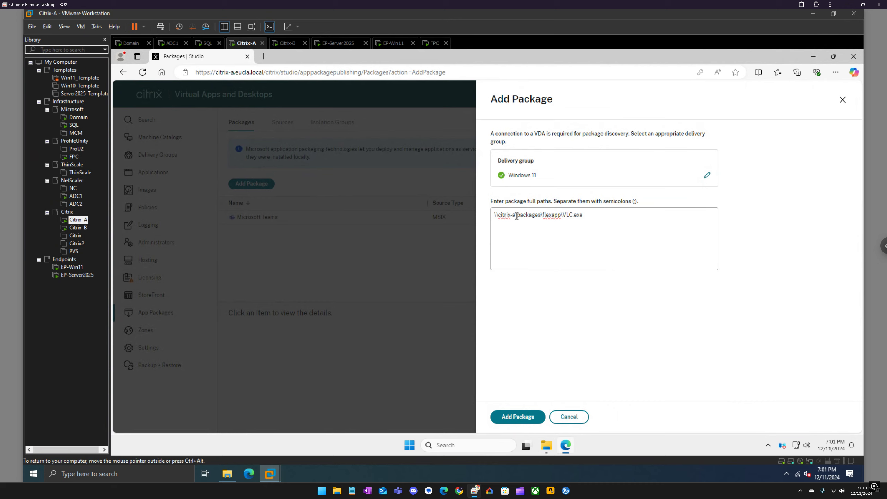
Correct the package path to \\citrix-a\storage\packages\flexapp\VLC.exe, try to add the package again, and dismiss the error
drag(517, 216, 488, 218)
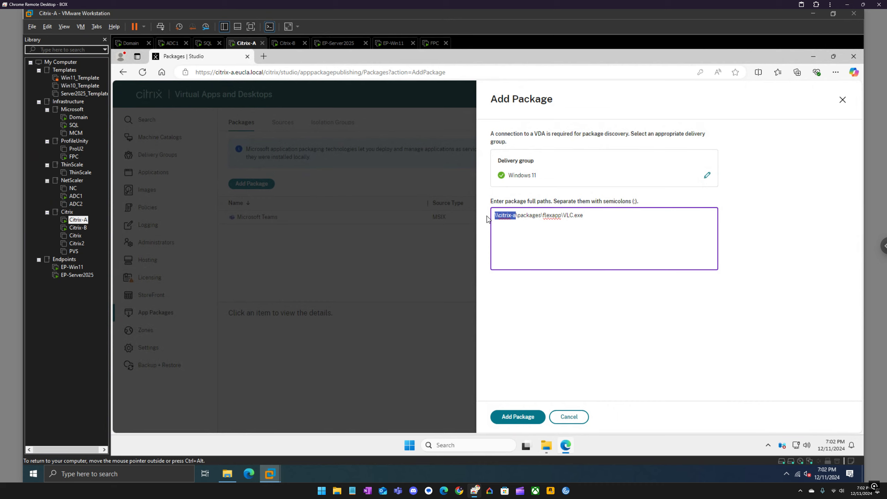
key(Right)
text(\storage)
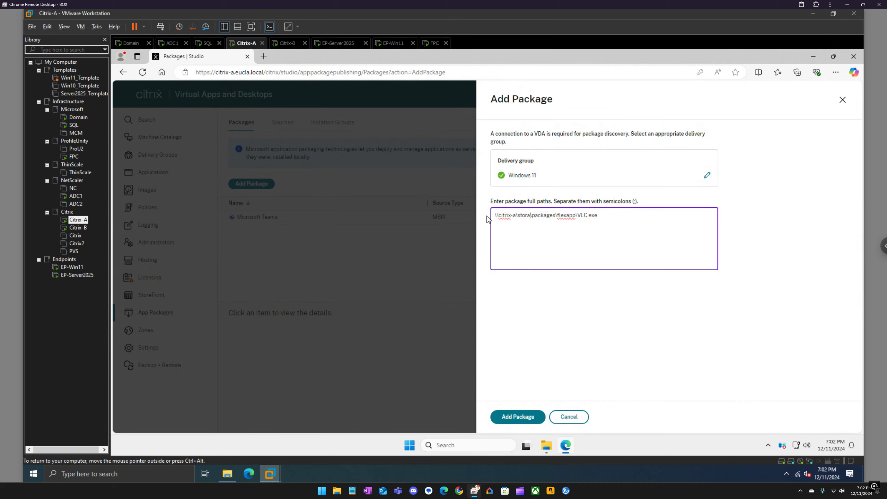
click(524, 416)
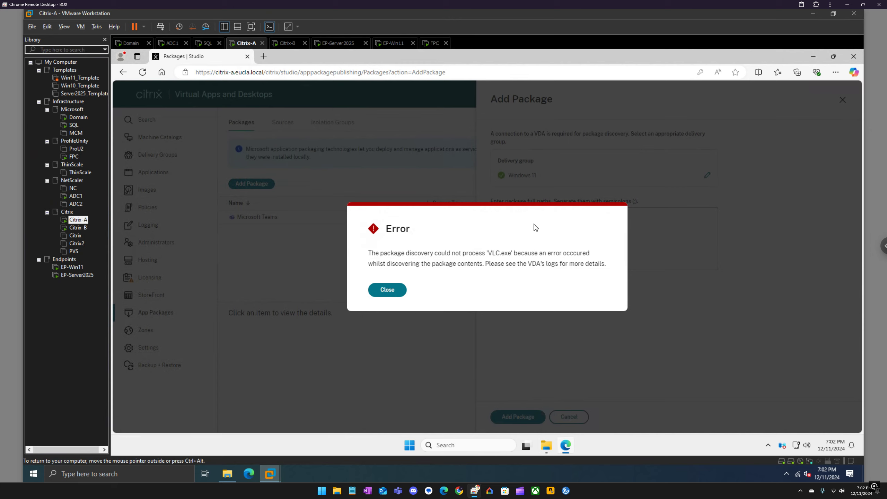
click(379, 292)
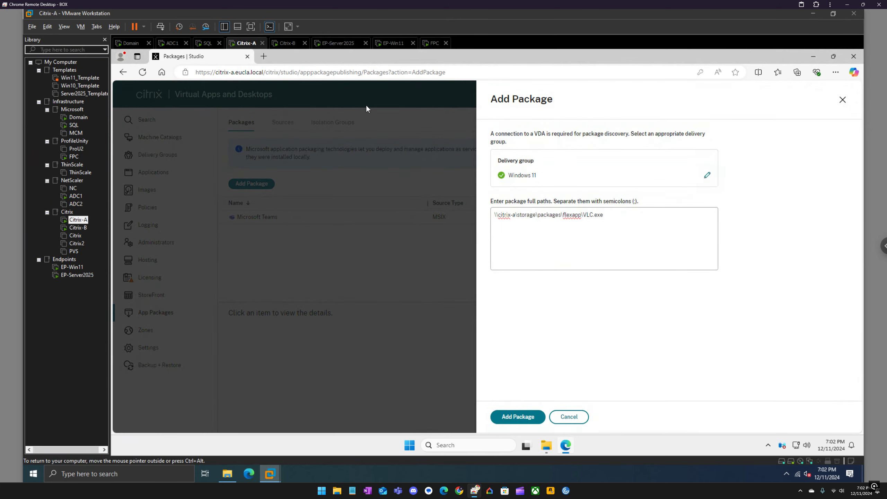
Switch to the EP-Win11 virtual machine and declutter its taskbar by turning off Task view and Widgets and hiding Search
click(394, 43)
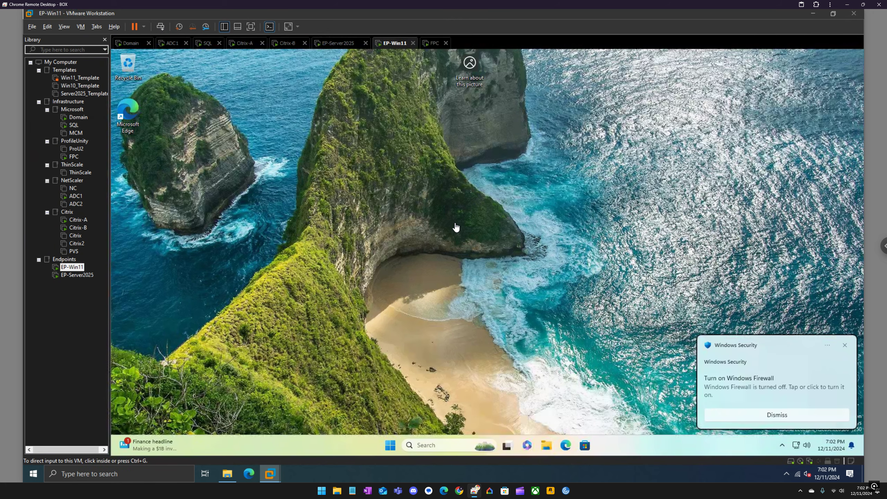
click(456, 227)
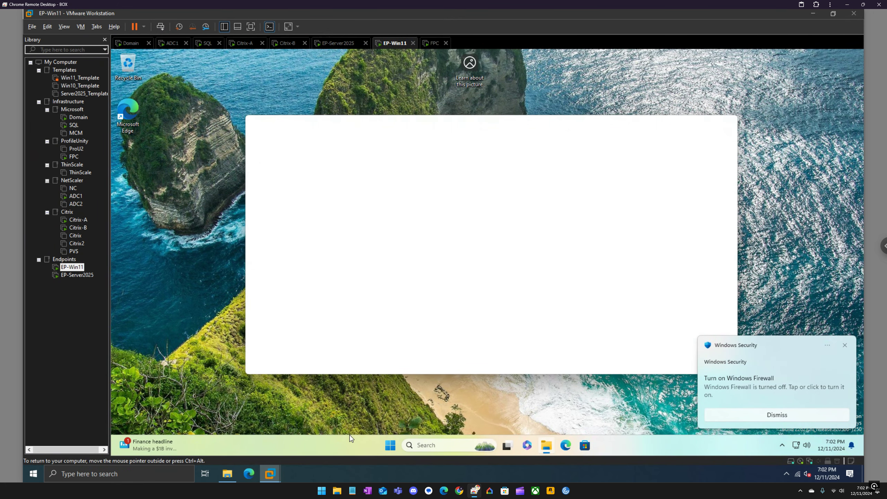
right_click(362, 439)
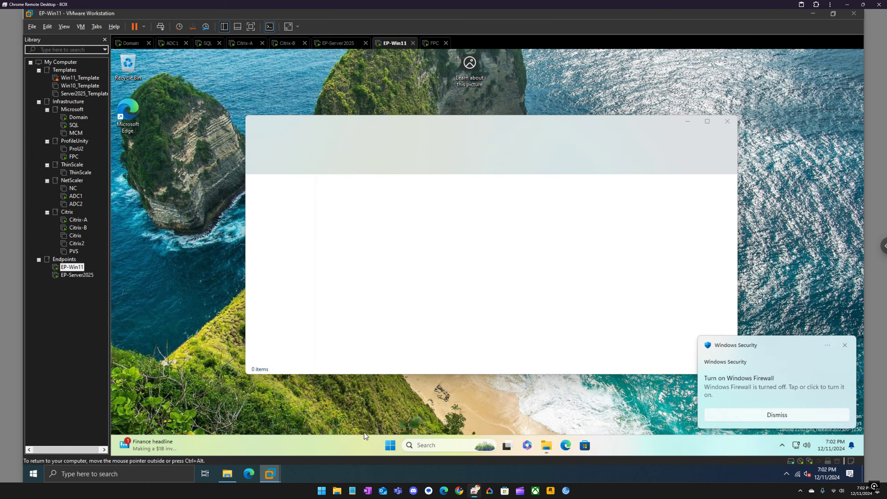
click(391, 425)
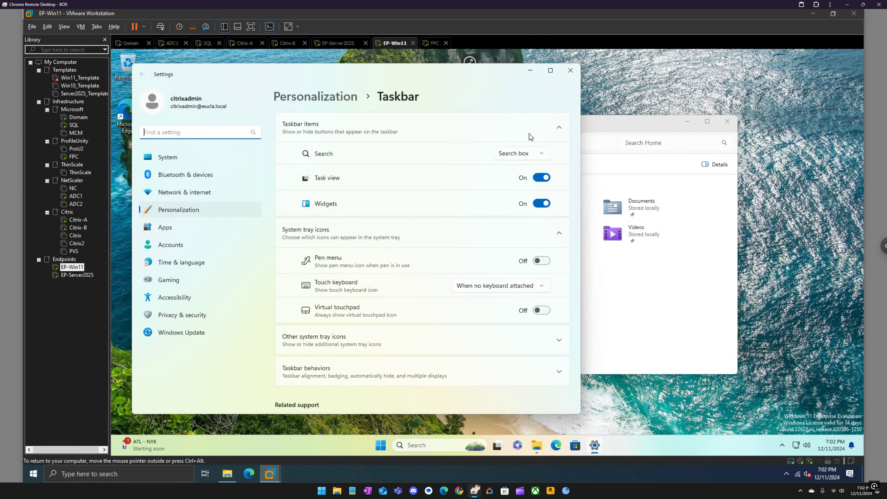
click(541, 177)
click(541, 203)
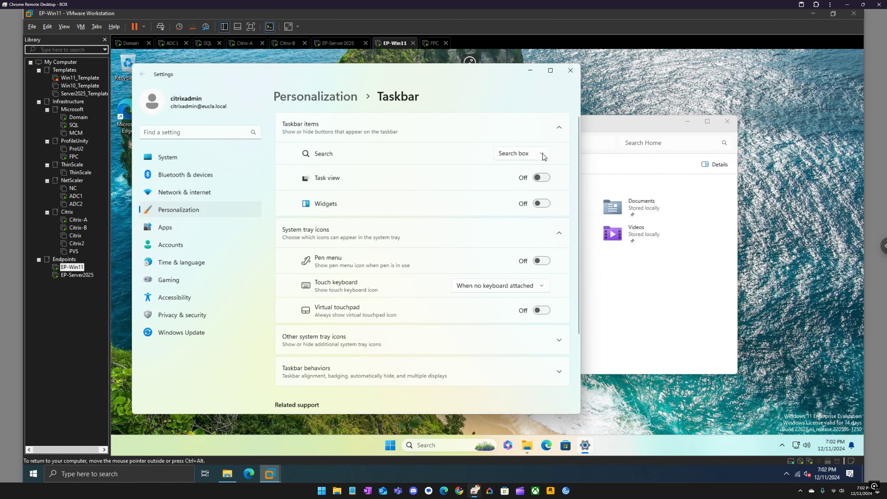
click(543, 155)
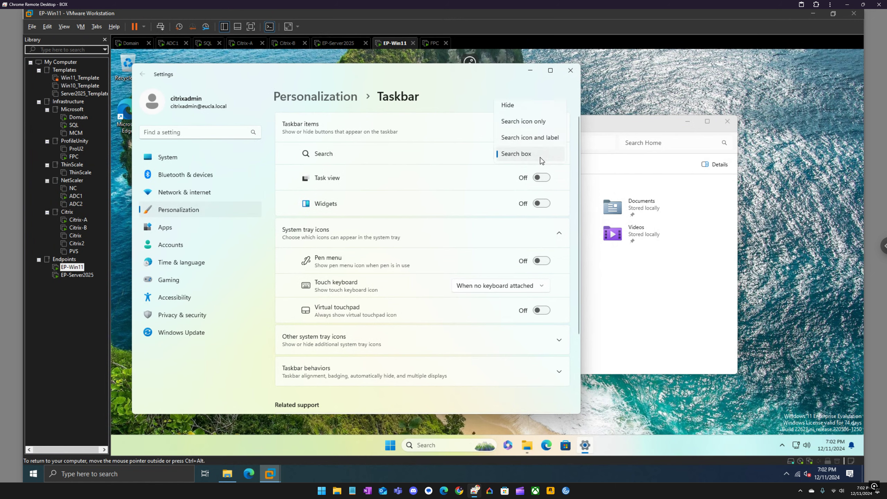
click(526, 107)
click(571, 71)
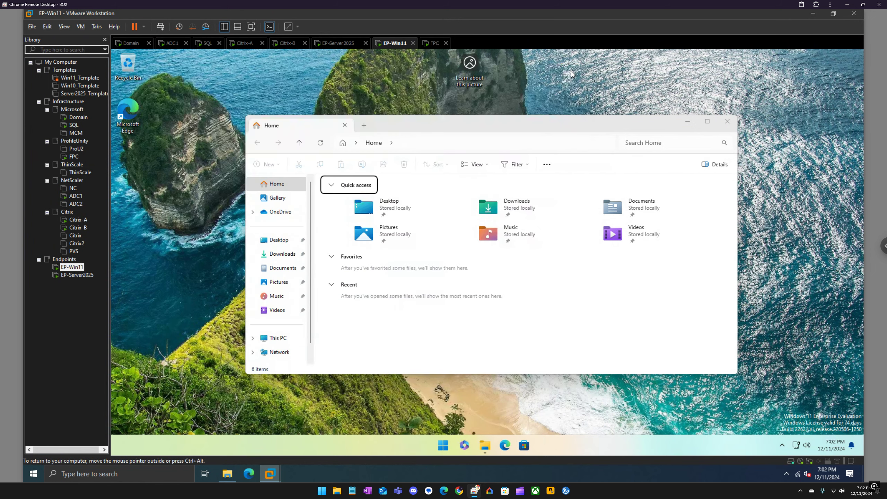
Open \\citrix-a\storage in File Explorer, go into packages\flexapp and copy the VLC package
click(436, 142)
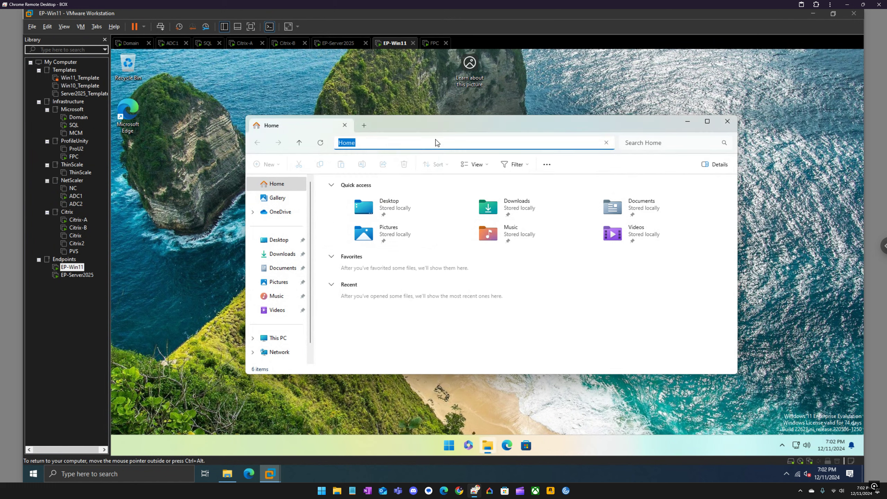
text(\citrix-a\stro)
key(BackSpace)
key(BackSpace)
text(orage)
key(Return)
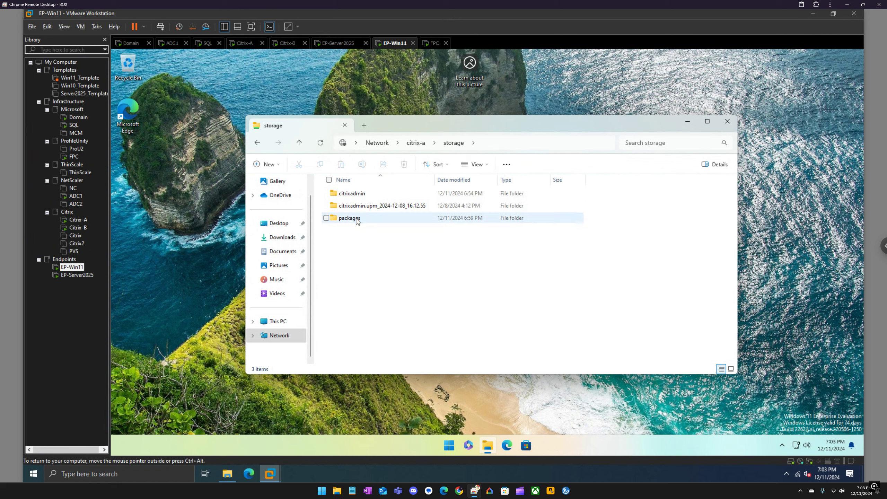
double_click(350, 218)
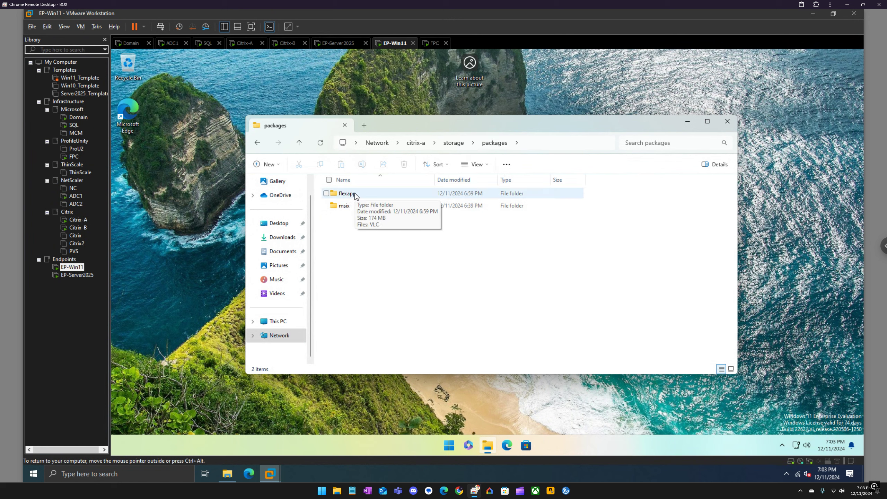
double_click(355, 195)
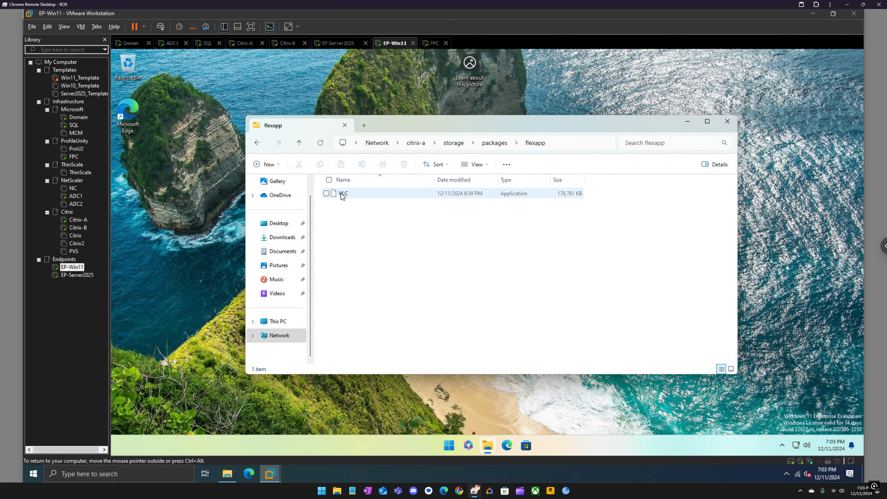
click(342, 195)
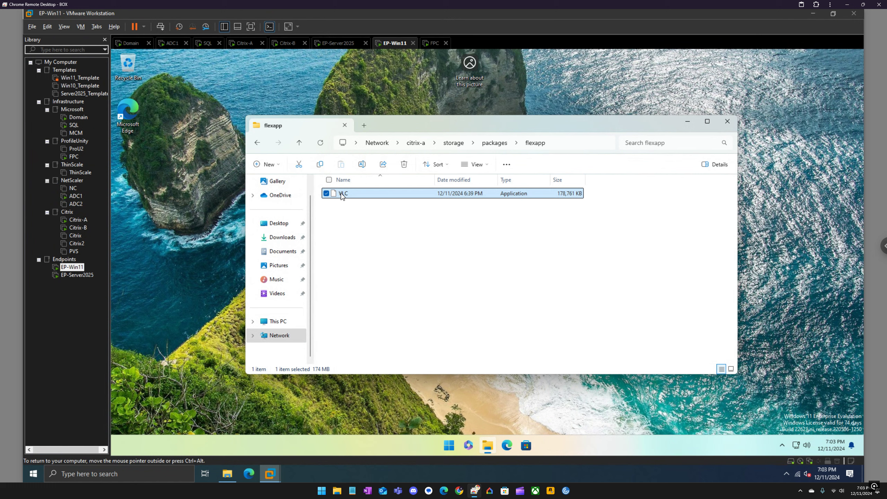
Create a folder named Temp on the C: drive and paste the VLC package into it
click(282, 321)
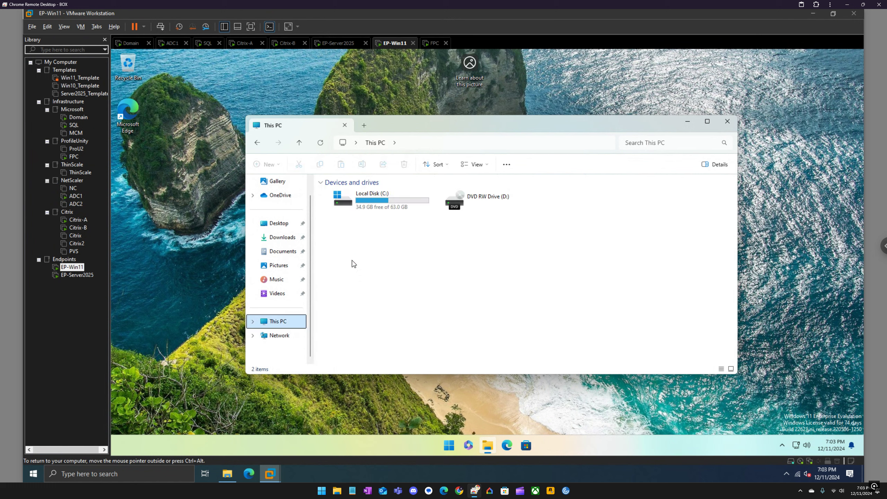
double_click(389, 209)
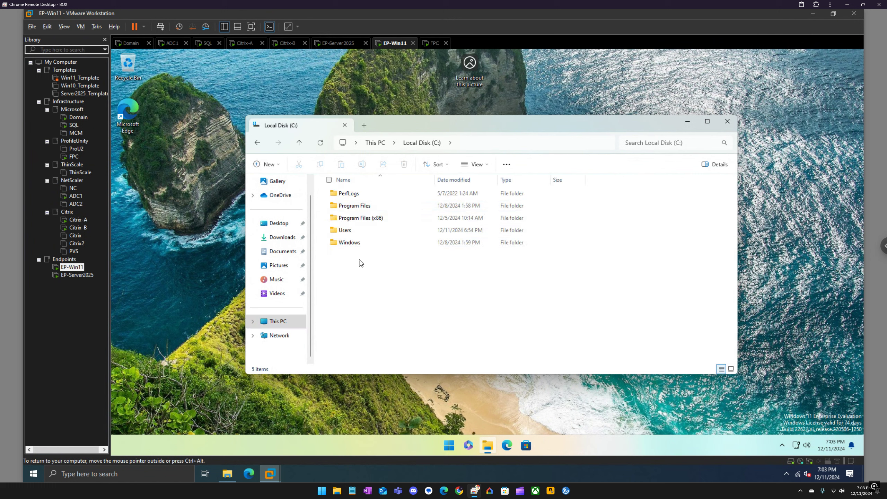
right_click(374, 300)
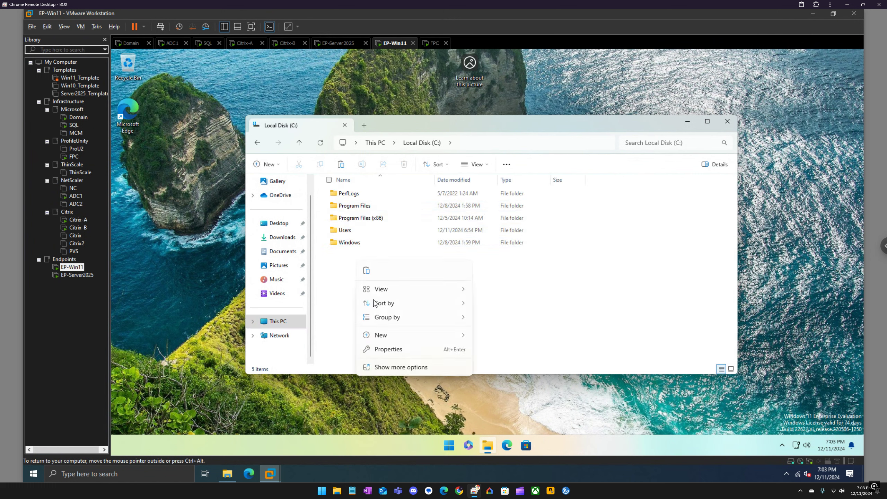
mouse_move(468, 338)
click(499, 338)
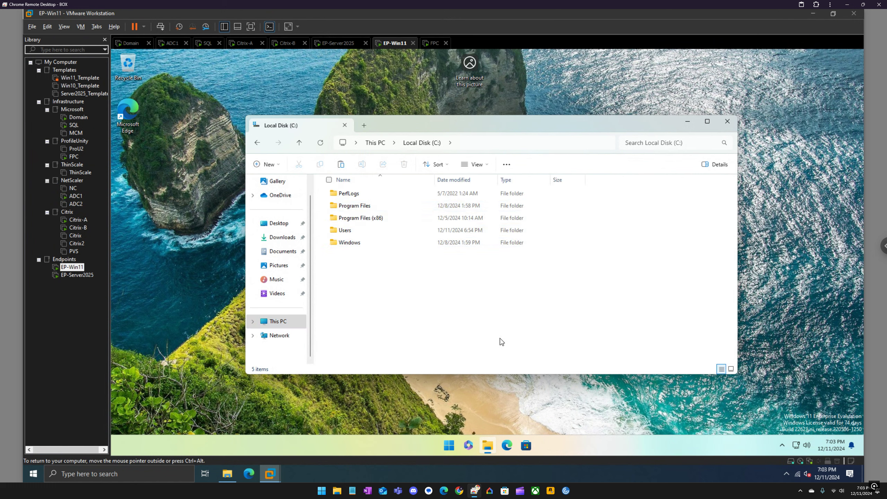
text(Temp)
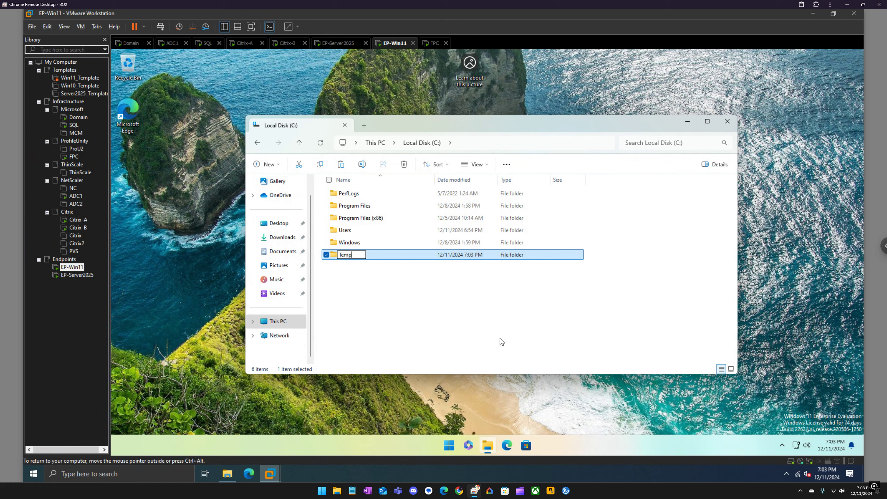
key(Return)
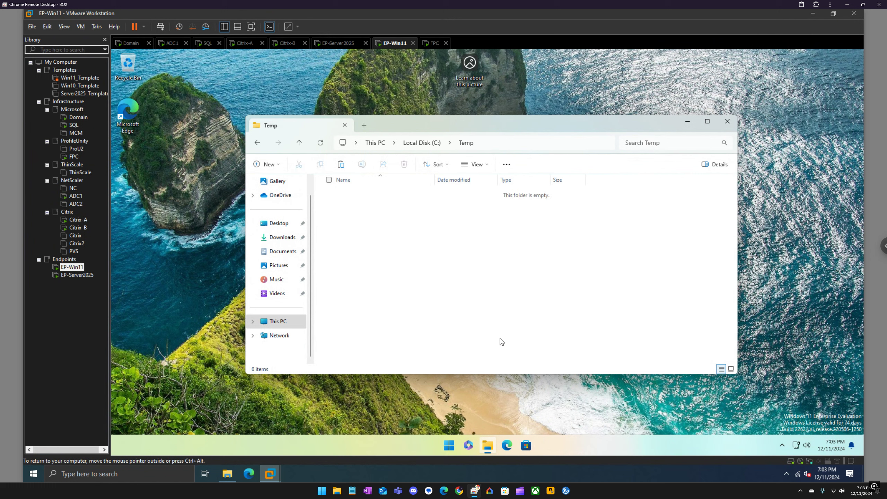
key(ctrl+v)
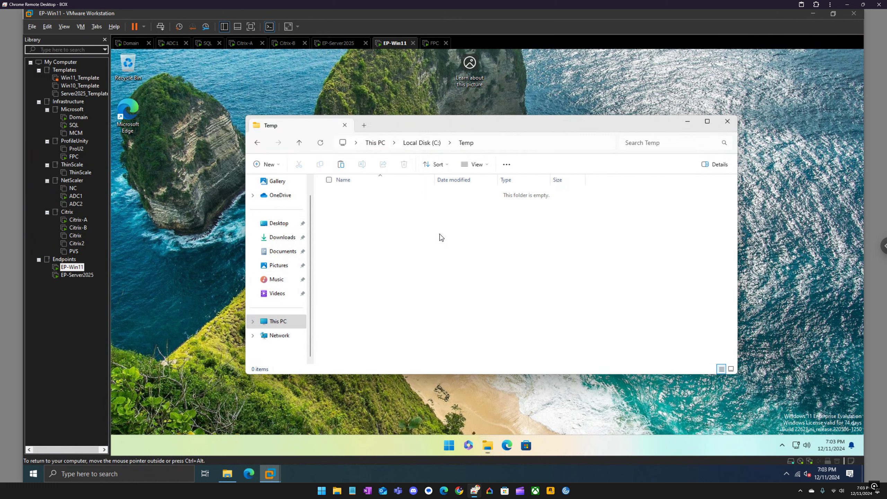
click(369, 207)
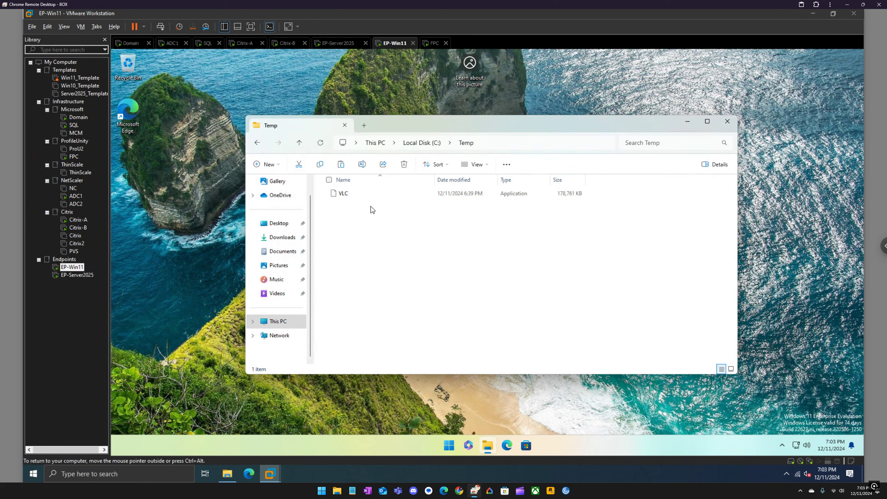
Run the VLC package from C:\Temp, agree to install FlexApp with administrative privileges, and acknowledge the installation message
double_click(346, 197)
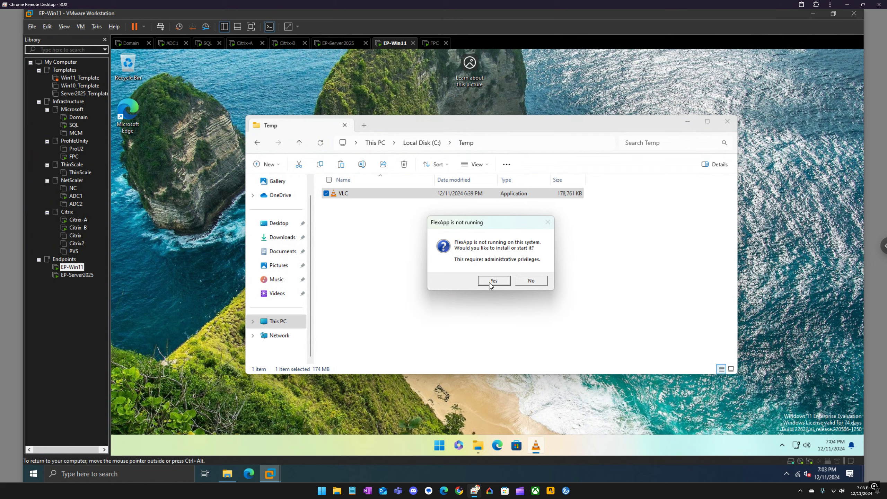
click(493, 282)
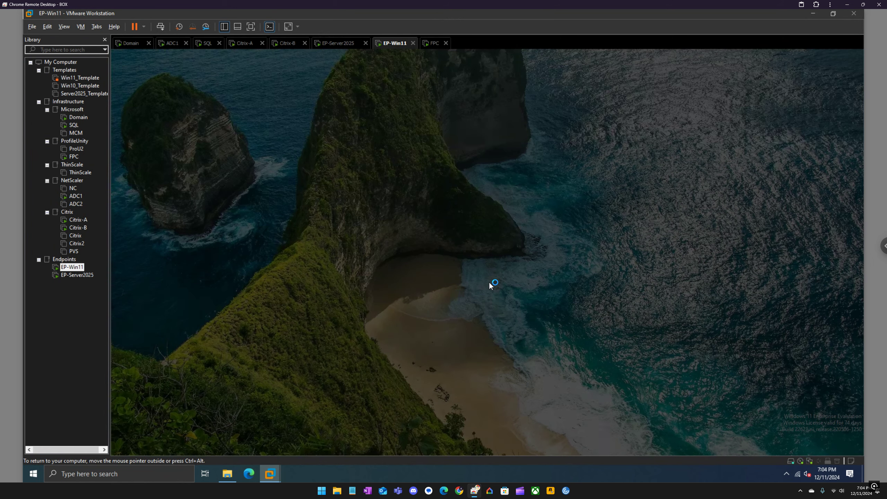
click(448, 325)
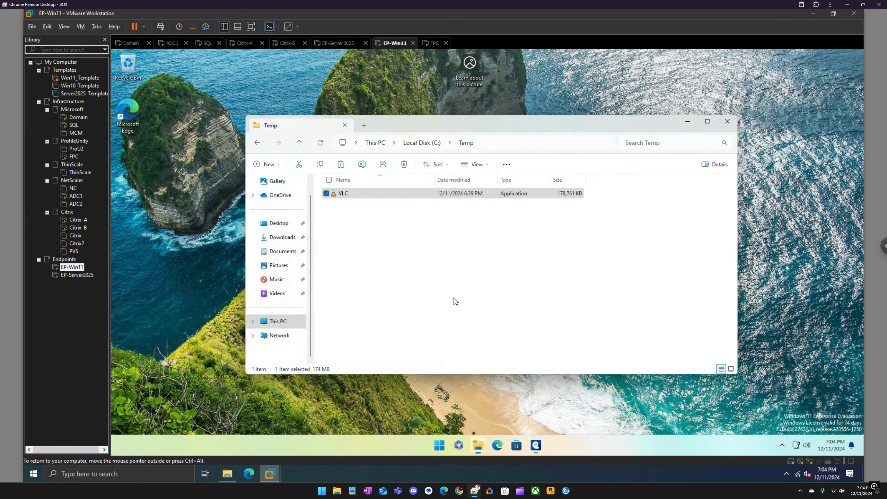
click(782, 446)
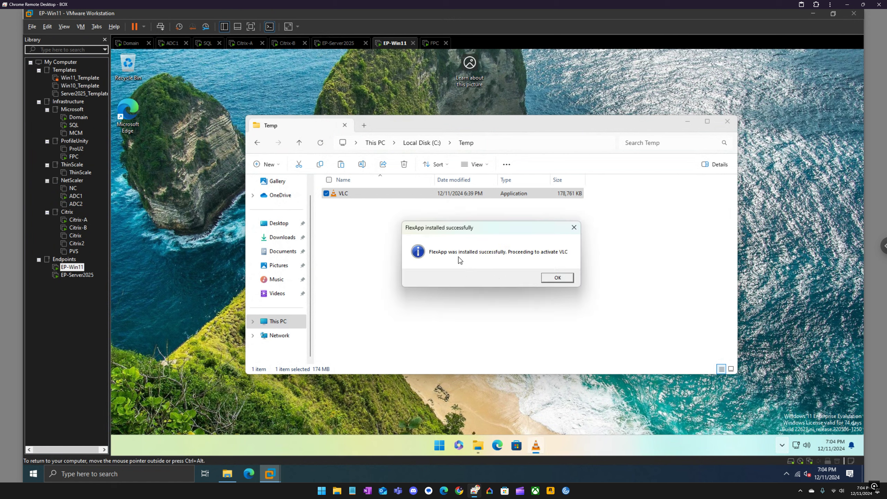
click(553, 278)
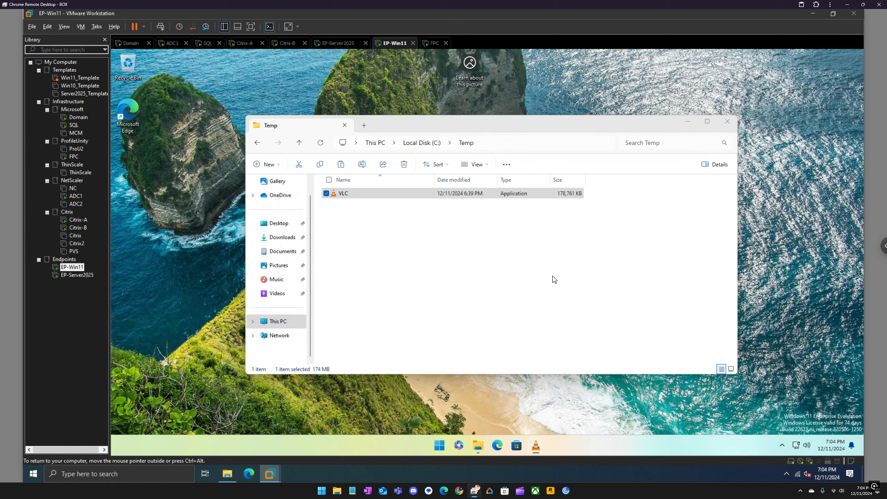
Dismiss VLC's Privacy and Network Access Policy dialog and quit the VLC media player
click(783, 446)
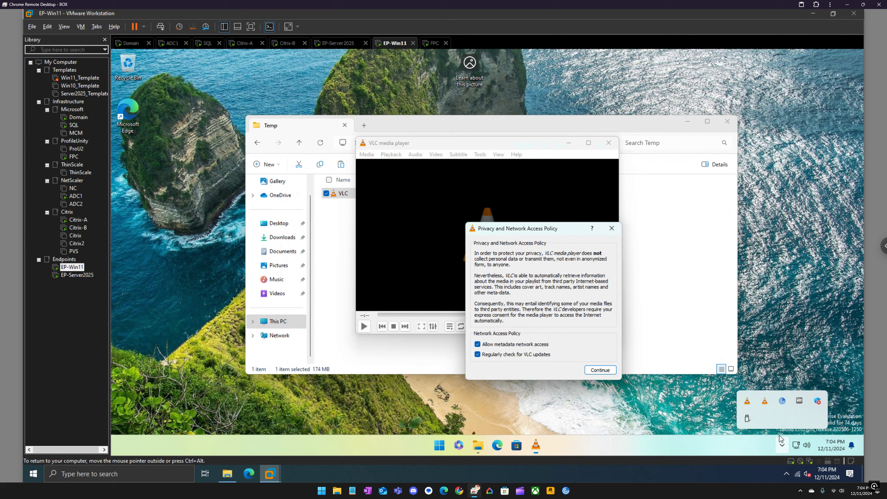
click(611, 233)
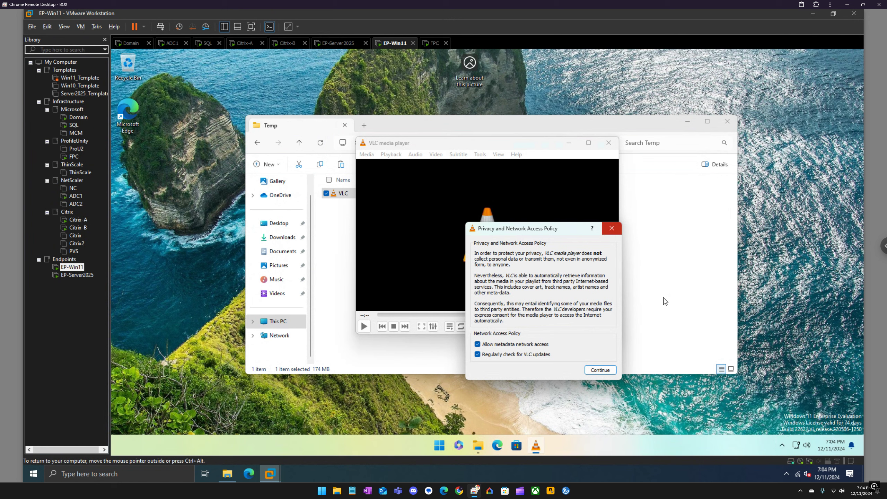
click(782, 445)
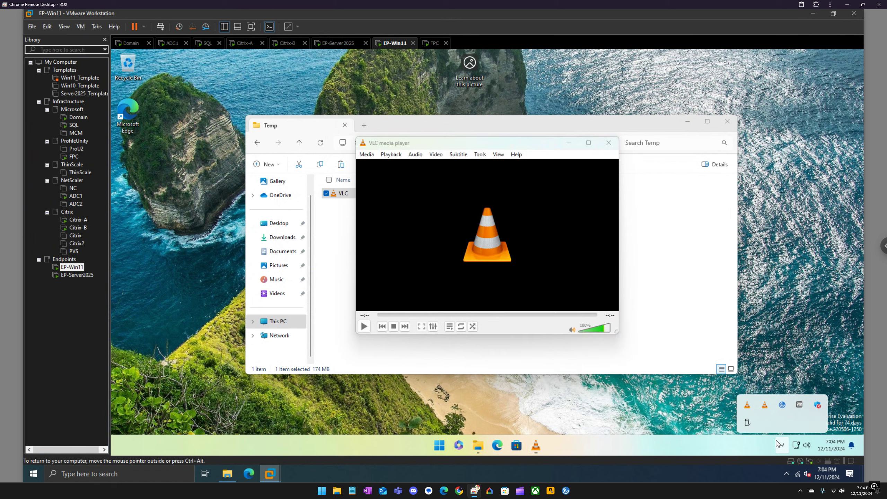
right_click(747, 402)
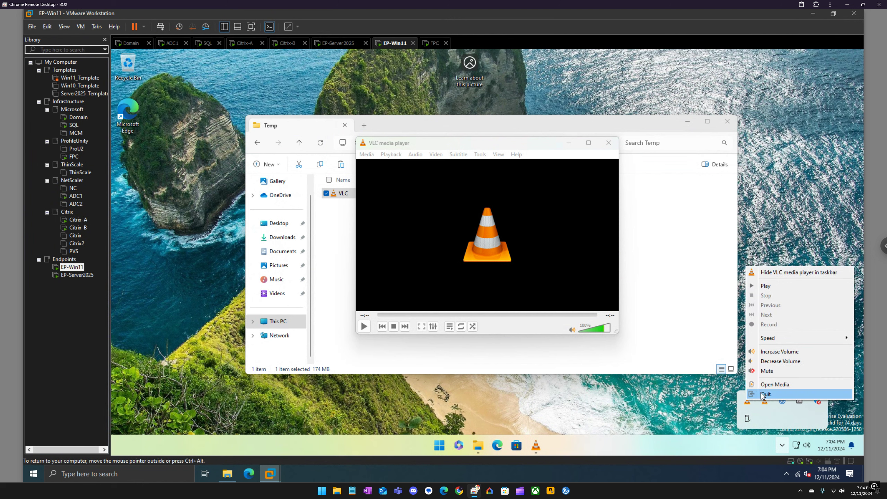
click(763, 393)
Inspect the active VLC package's launch options and look up its mounted VLC volume in Disk Management
right_click(748, 418)
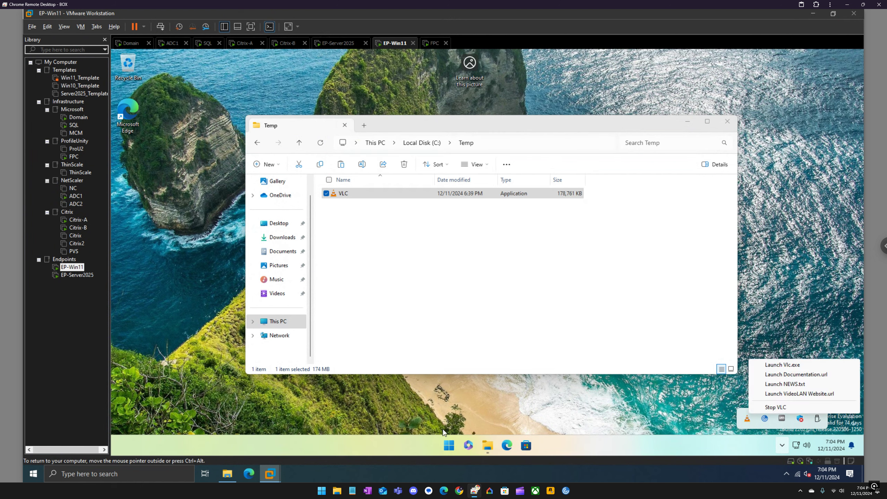
click(454, 428)
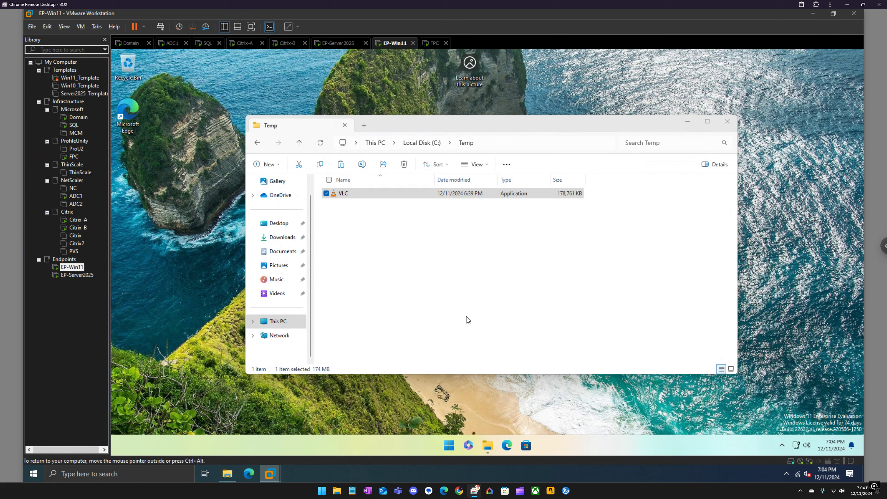
right_click(449, 445)
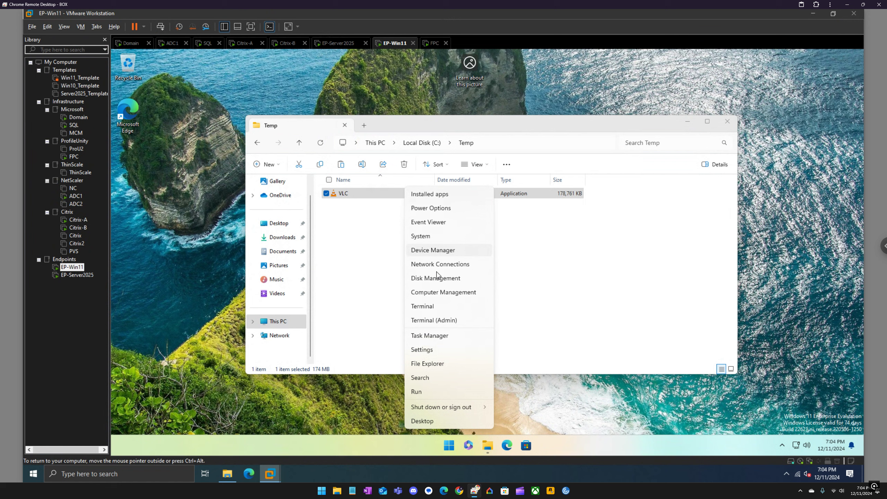
click(438, 283)
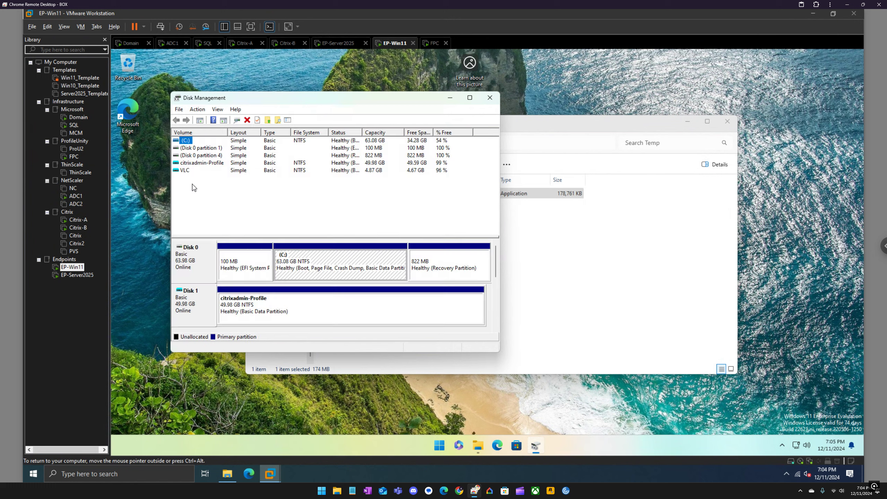
click(191, 170)
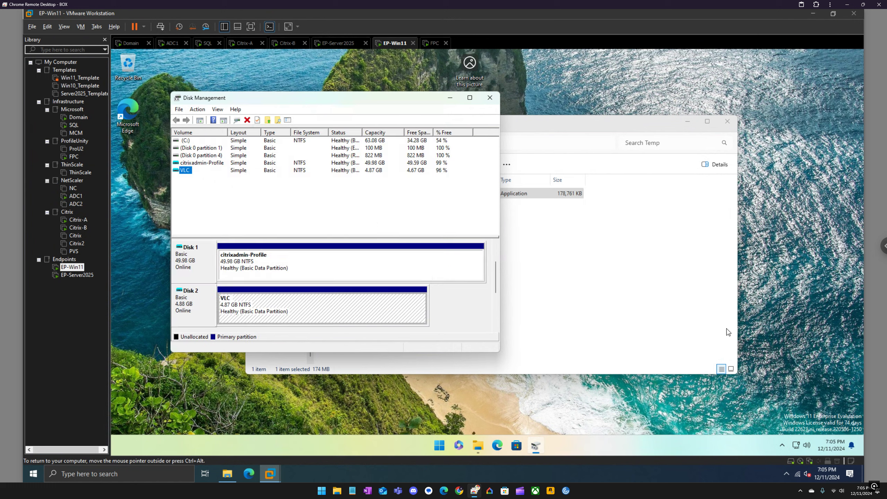
Stop the running VLC FlexApp package, check its volume in Disk Management, and close the Disk Management and Temp folder windows
click(782, 445)
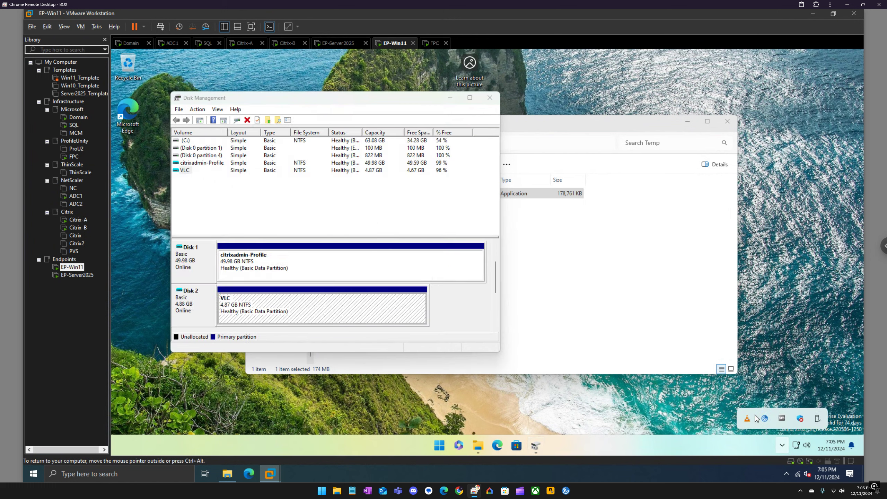
right_click(746, 422)
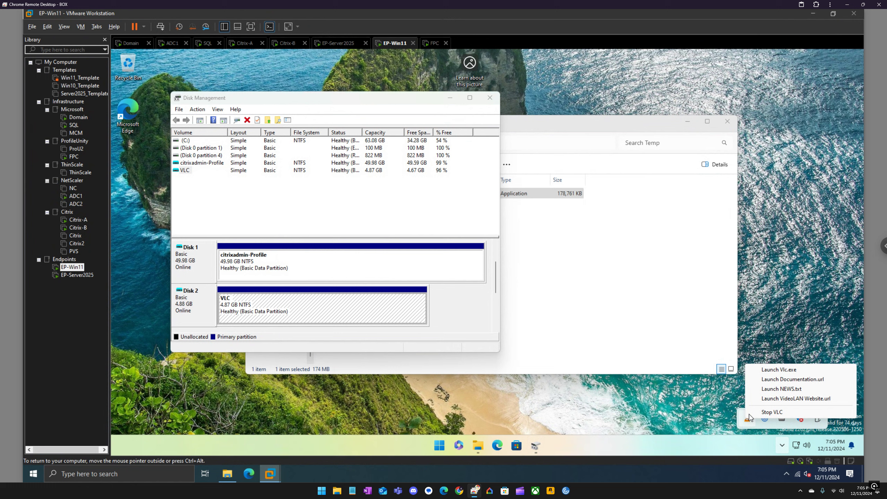
click(768, 412)
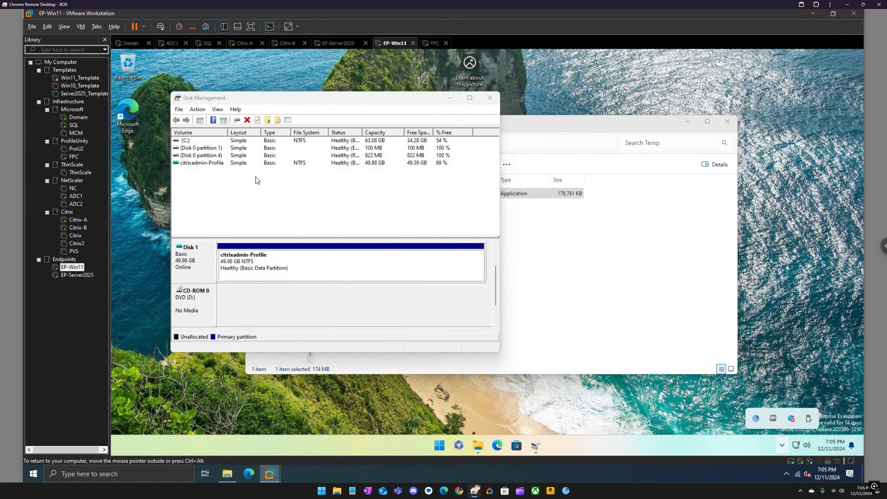
click(490, 99)
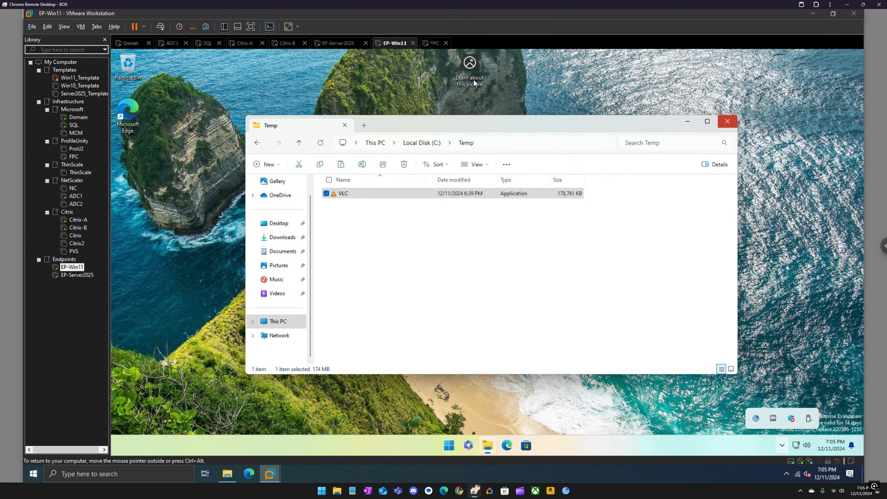
click(727, 123)
Switch to the Citrix-A VM and add the package \\citrix-a\storage\packages\flexapp\VLC.exe using the Windows 11 delivery group
click(243, 44)
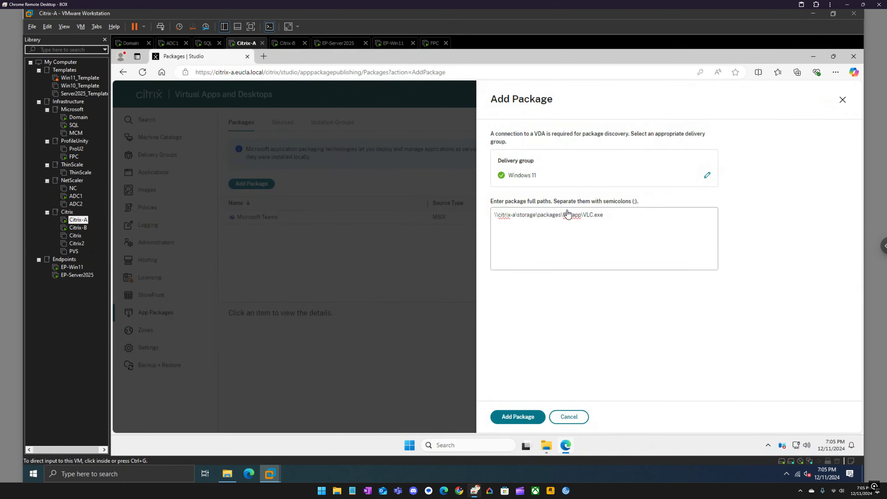
click(524, 417)
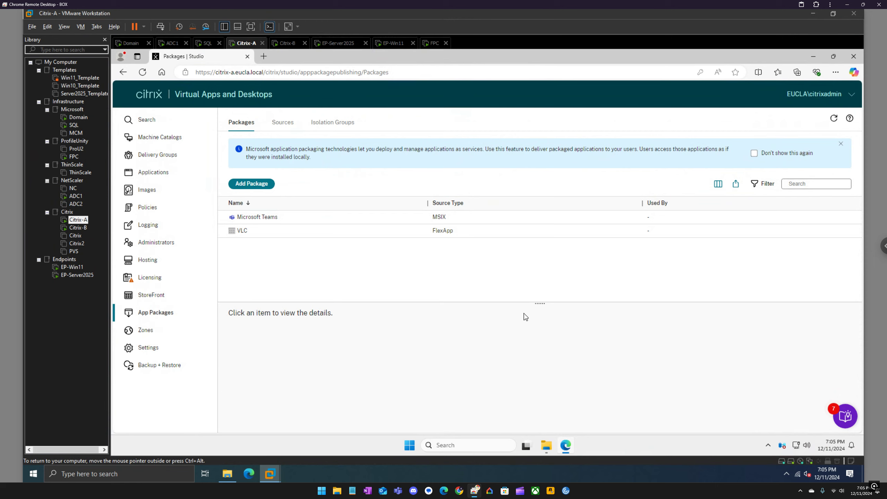
Look up the Liquidware Labs Container Service in the EP-Win11 VM's services list, widen the name column, and close Computer Management
click(396, 43)
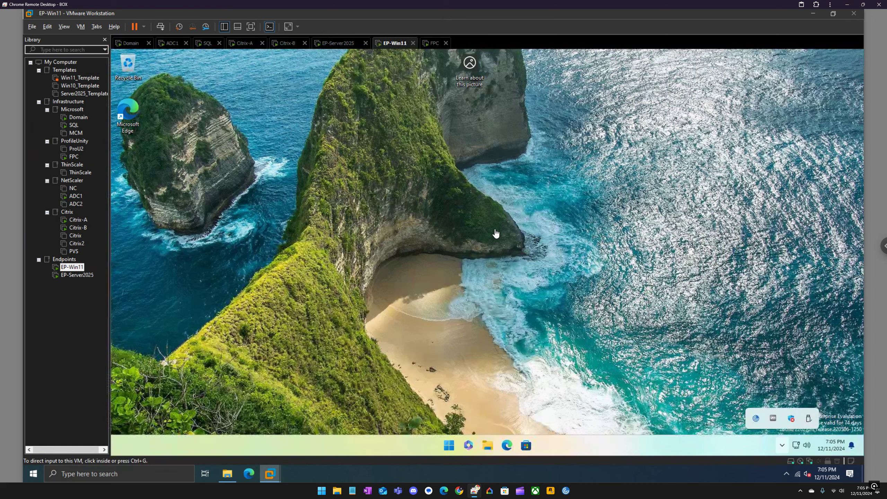
right_click(447, 442)
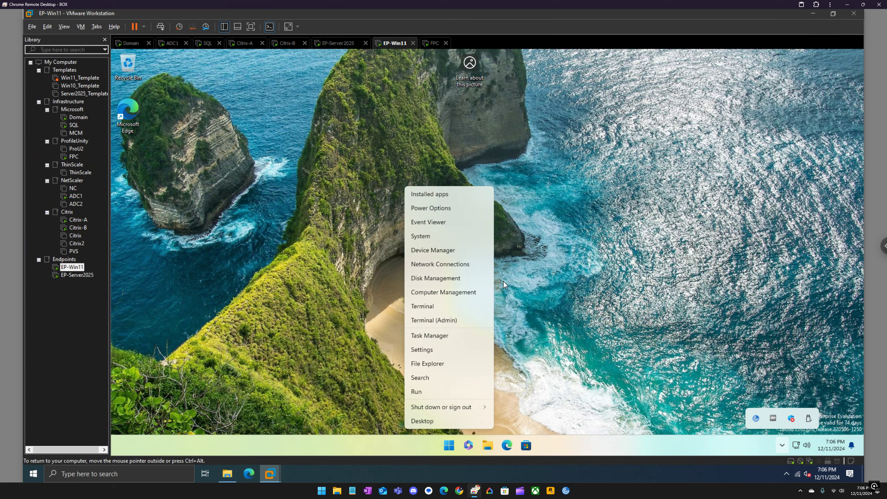
click(470, 291)
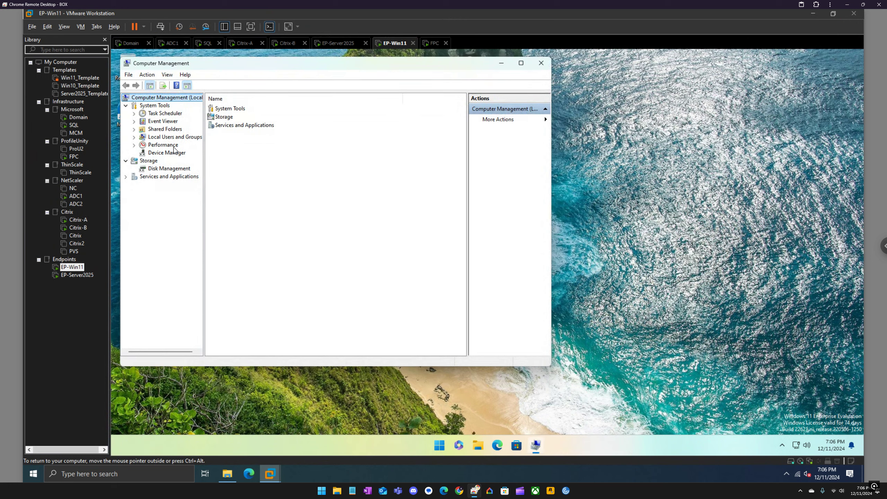
double_click(171, 177)
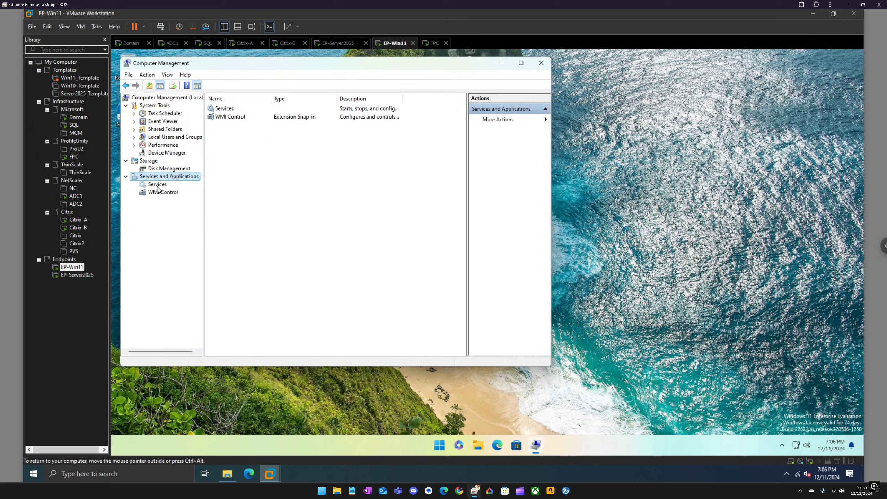
click(161, 184)
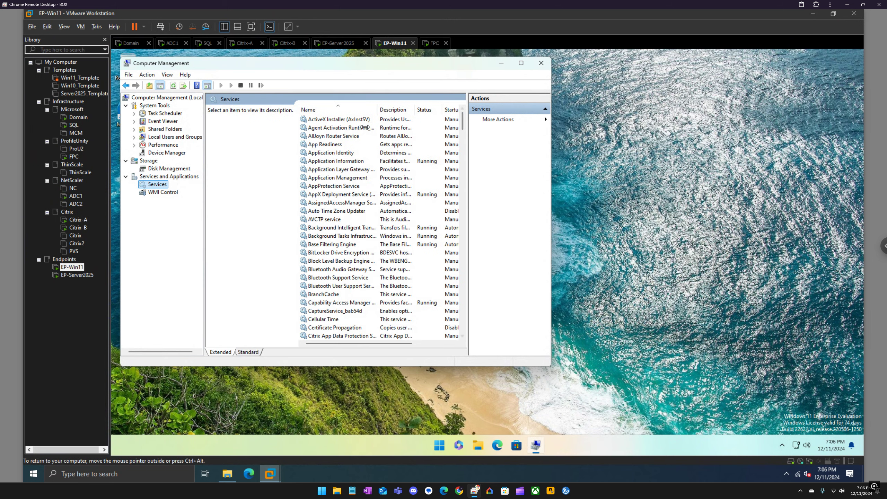
scroll(351, 220, down, 4)
scroll(351, 220, down, 10)
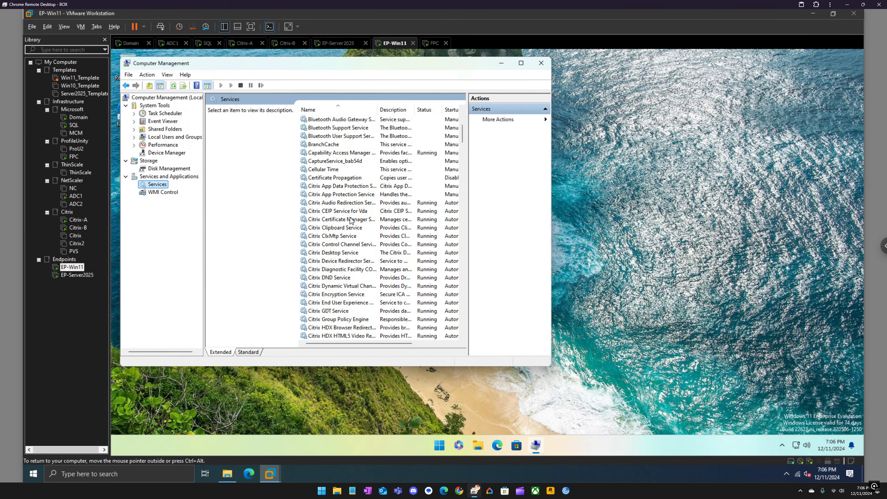
scroll(351, 220, down, 20)
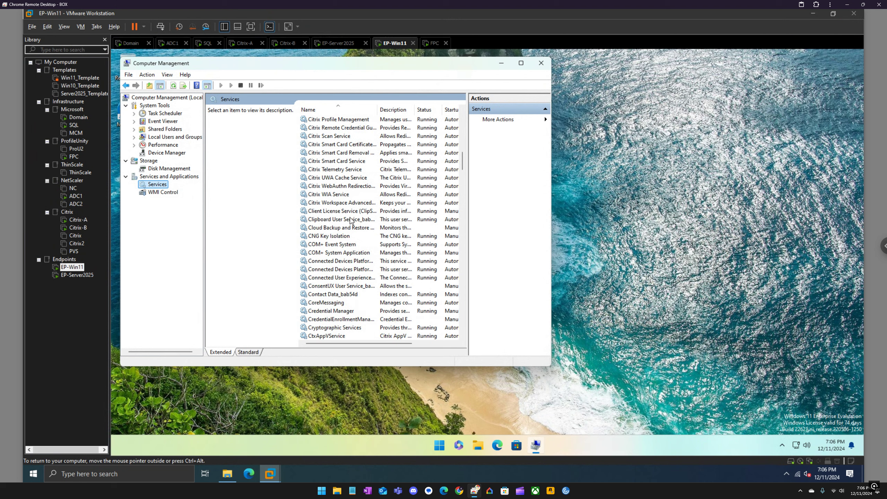
scroll(354, 233, down, 4)
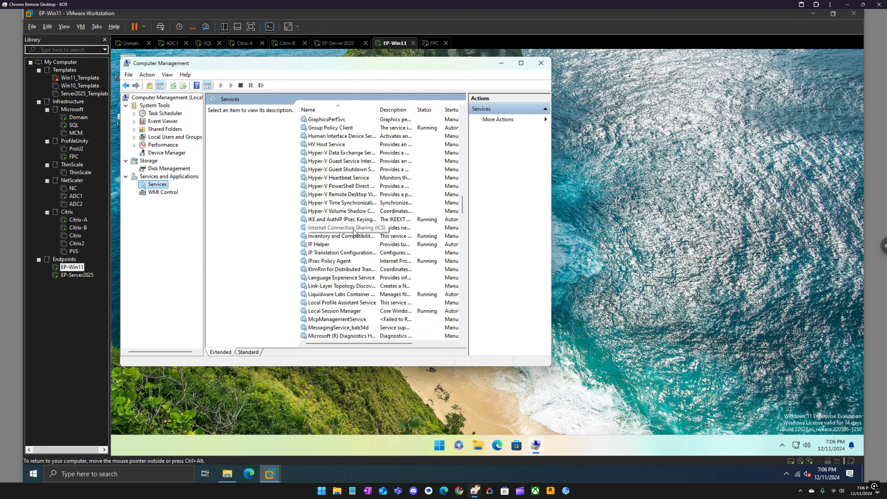
click(360, 297)
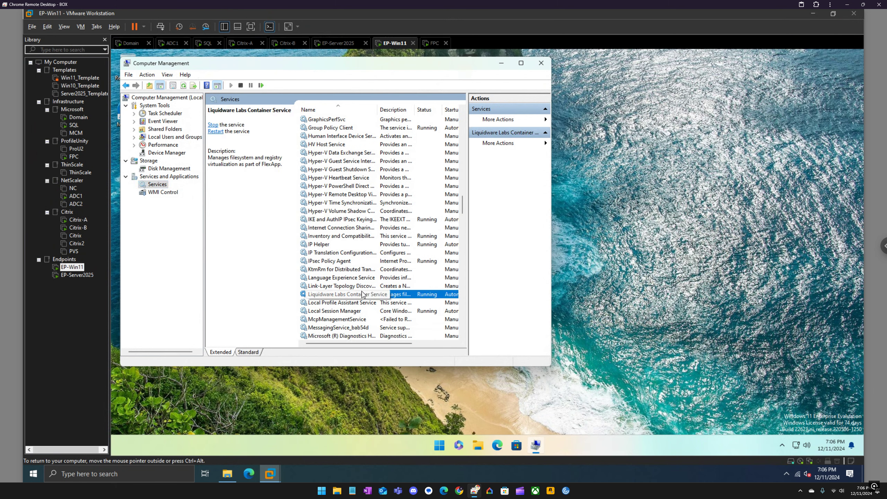
drag(378, 109, 408, 110)
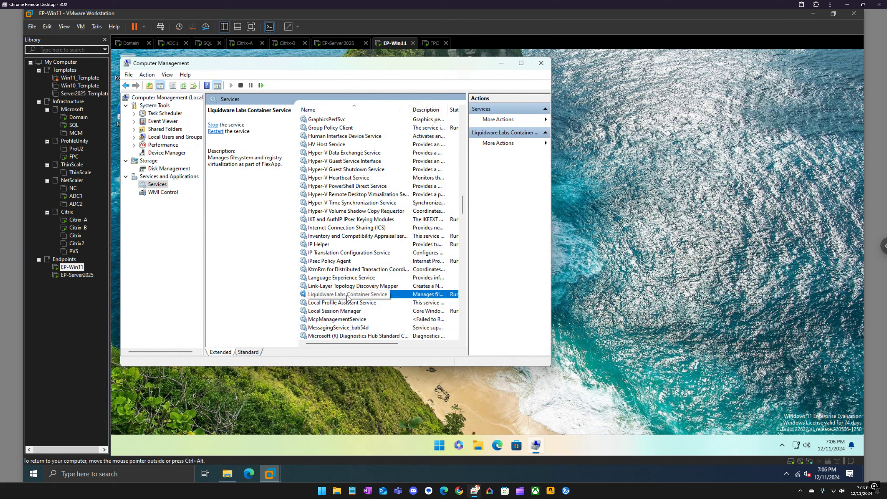
click(541, 63)
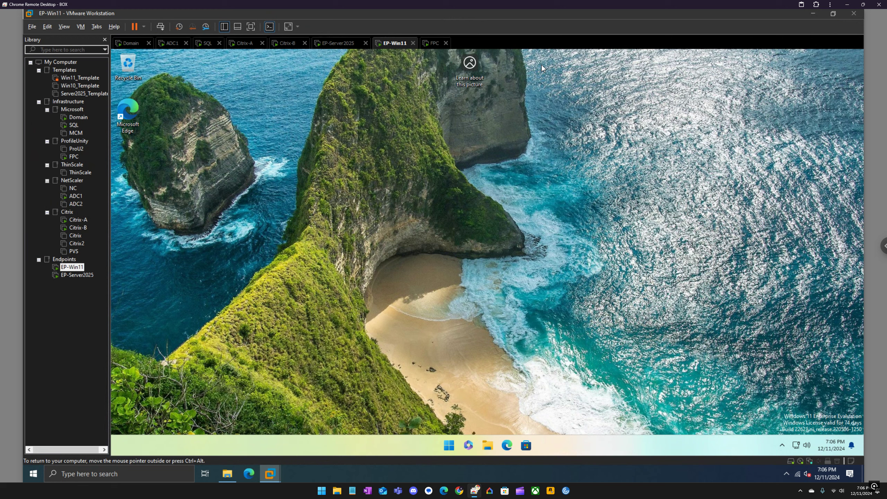
Return to the Citrix-A VM and view the details of the VLC package in Citrix Studio
click(245, 43)
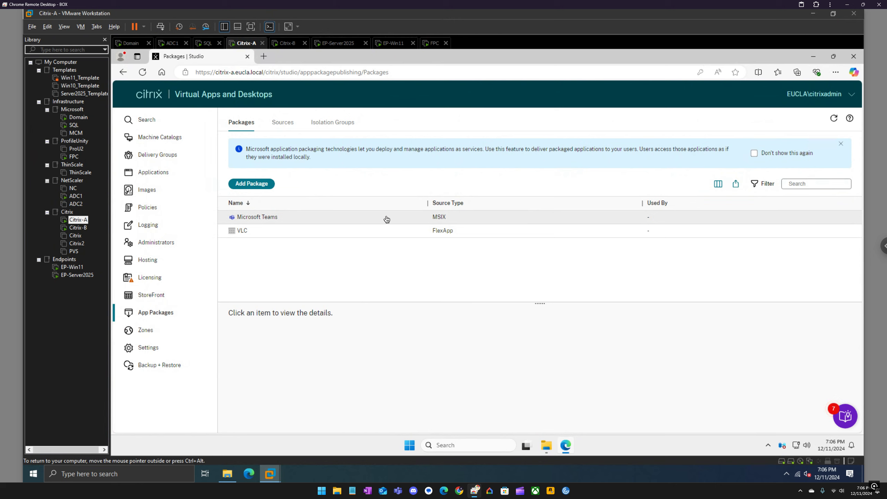
right_click(387, 219)
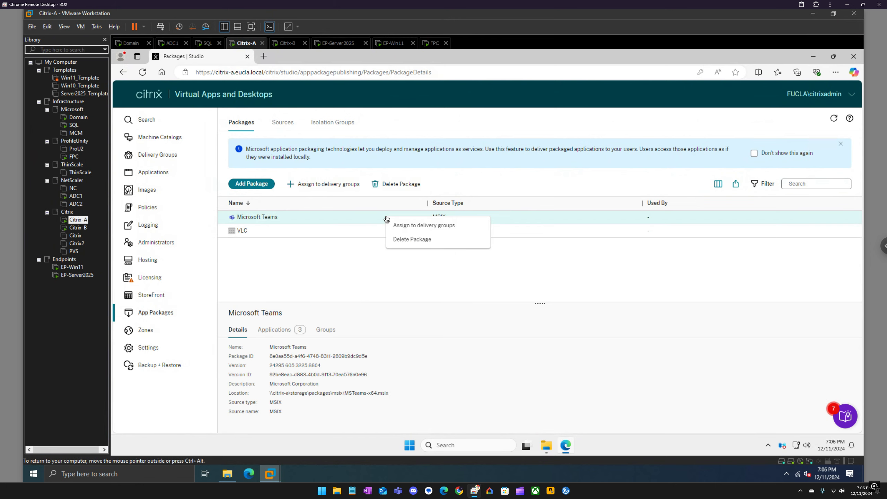
click(347, 231)
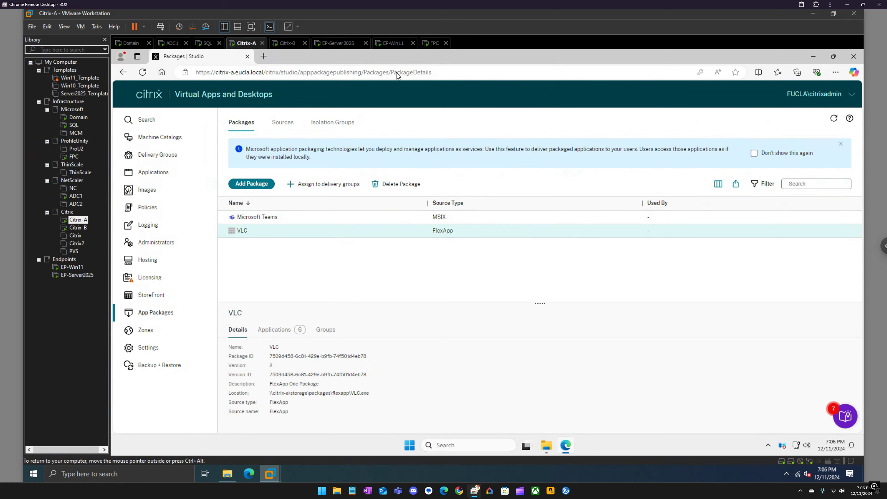
Sign out of Windows on the EP-Win11 VM and return to Citrix Studio on the Citrix-A VM
click(395, 43)
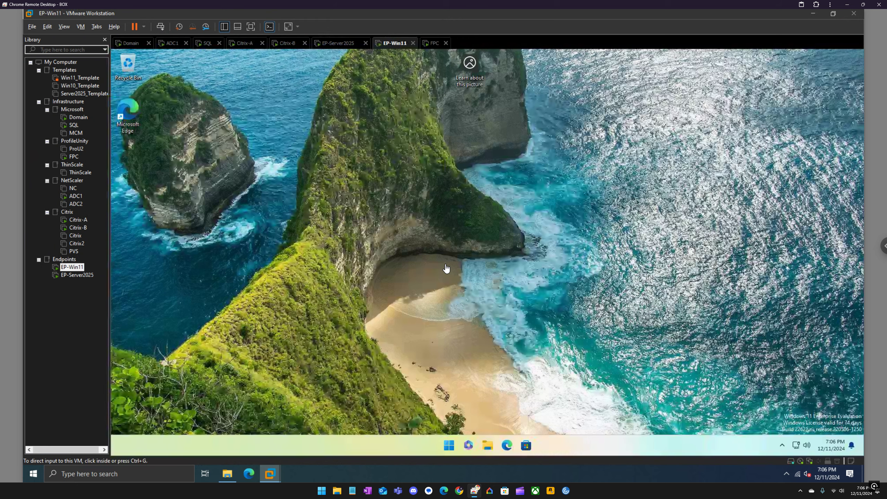
right_click(449, 443)
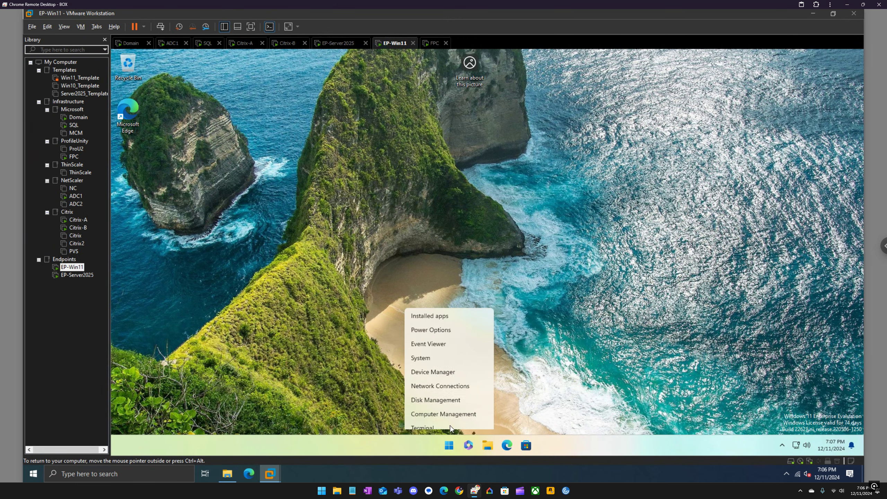
mouse_move(487, 405)
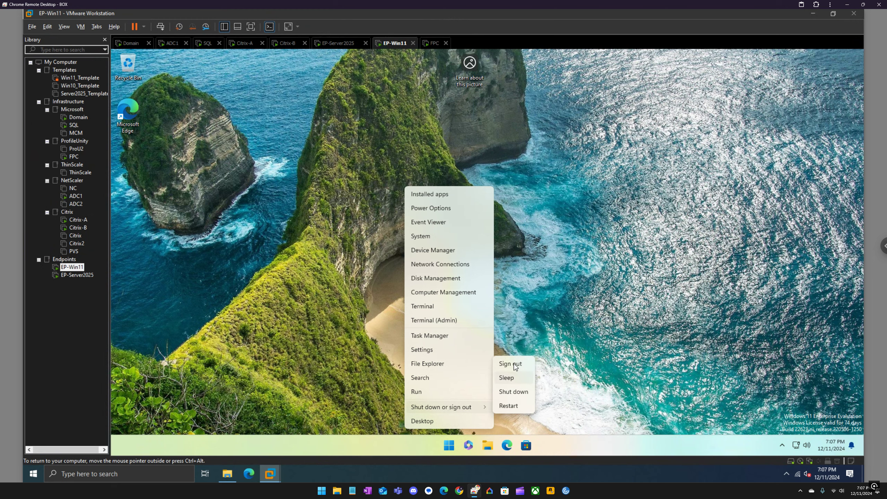
click(513, 373)
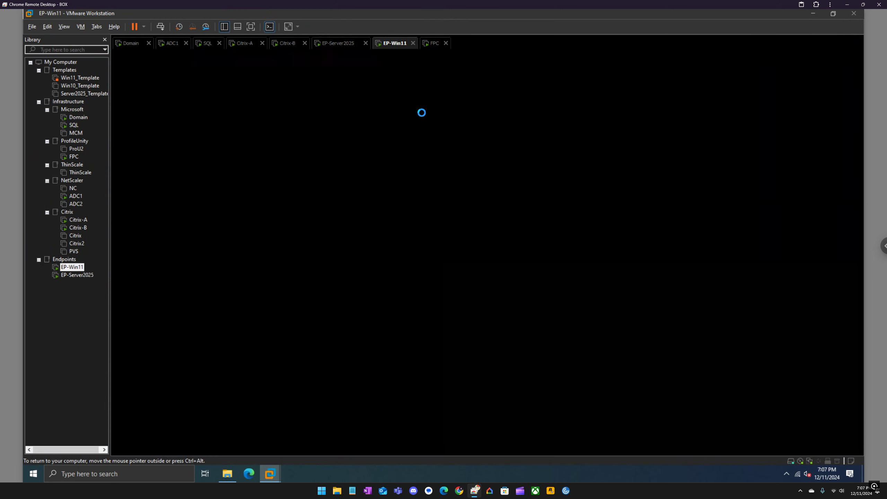
click(247, 44)
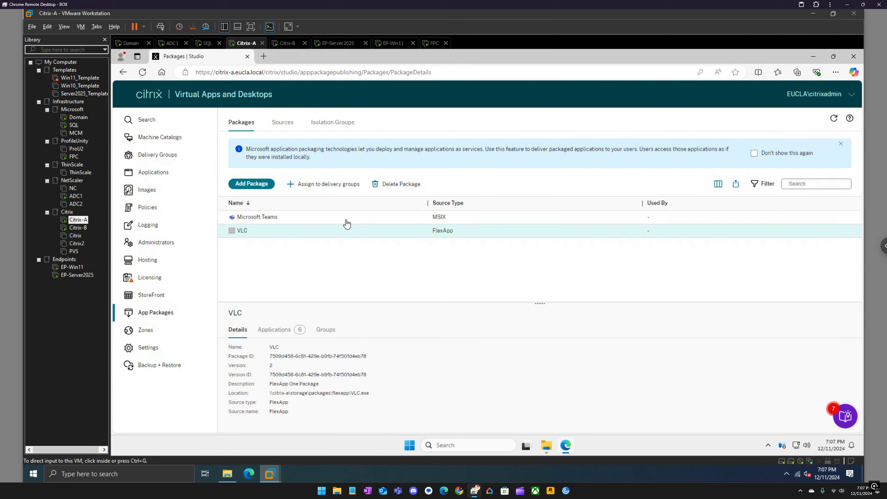
ctrl+click(396, 222)
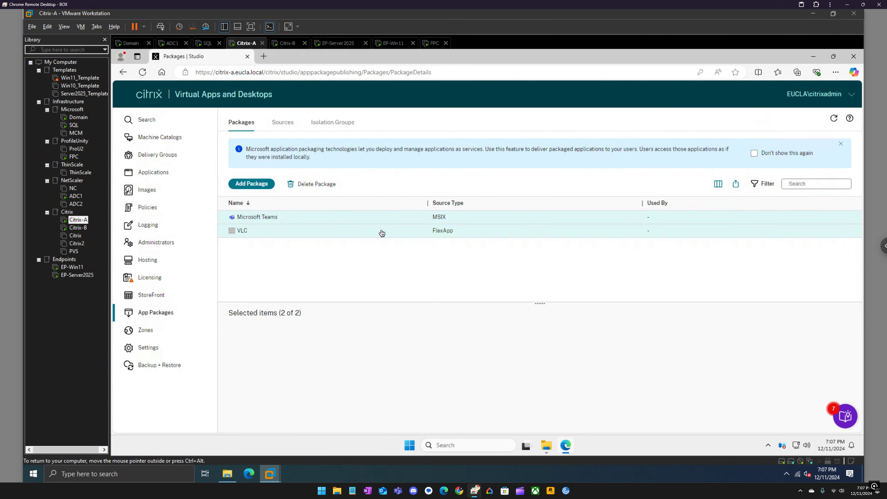
right_click(382, 235)
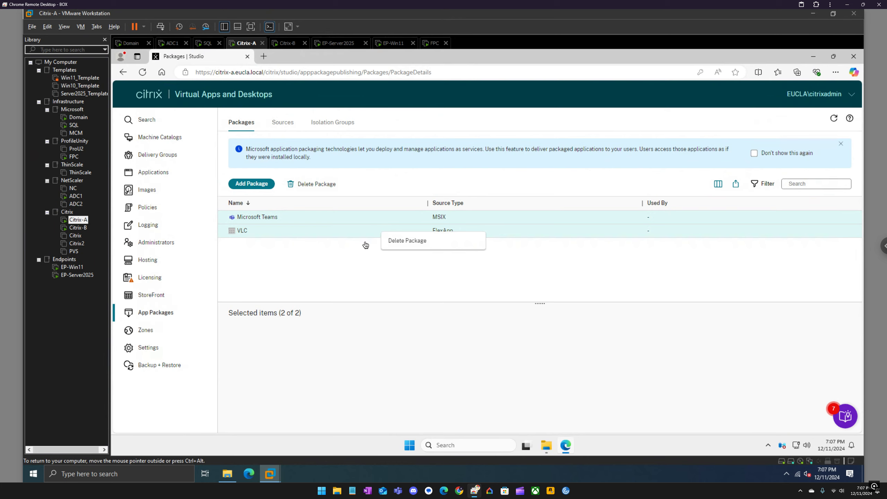
key(Escape)
Assign all six applications from the VLC package to the Windows 11 delivery group
click(358, 233)
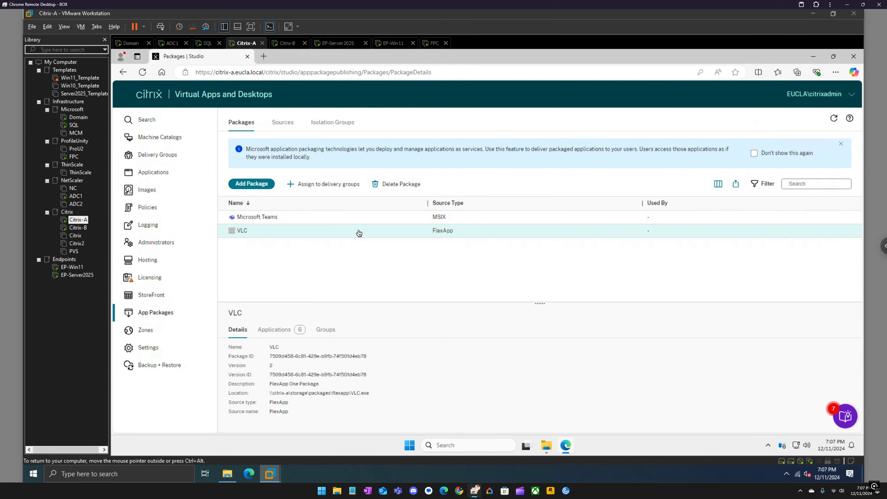
right_click(358, 233)
click(383, 240)
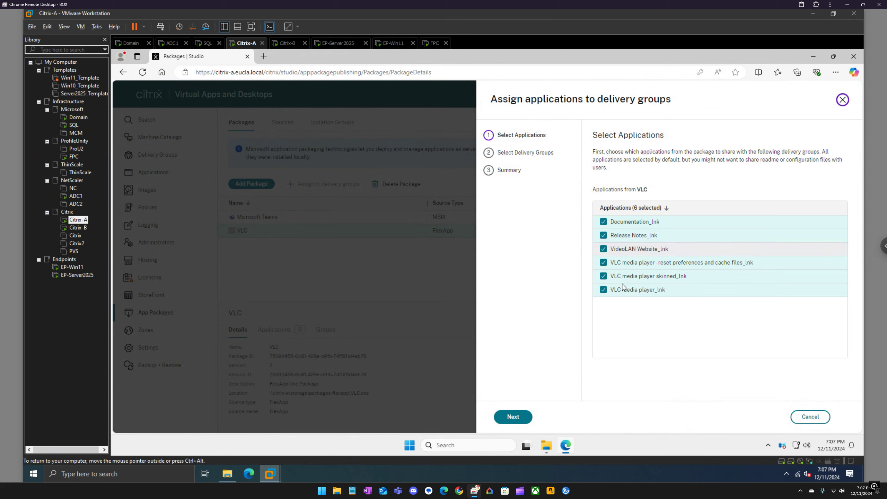
click(513, 418)
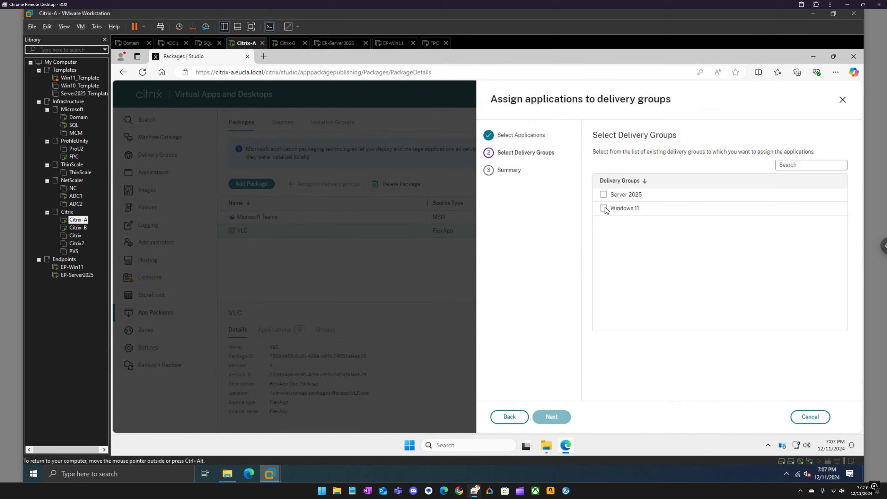
click(604, 209)
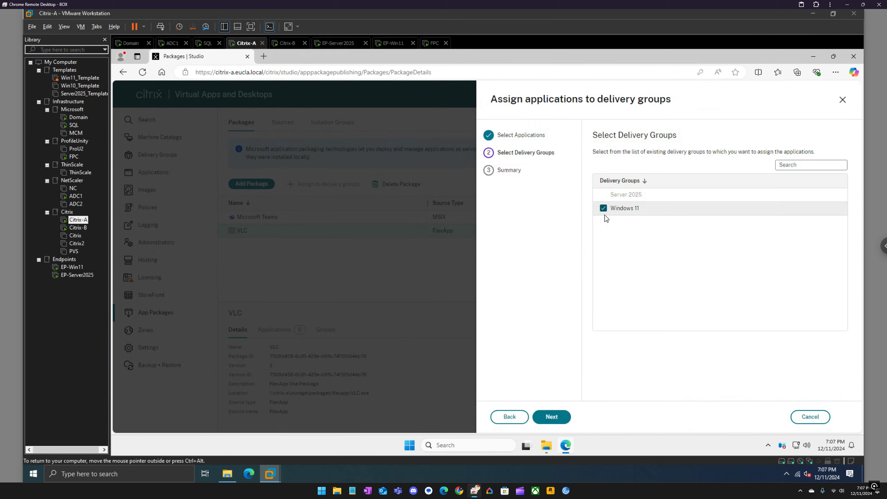
click(564, 417)
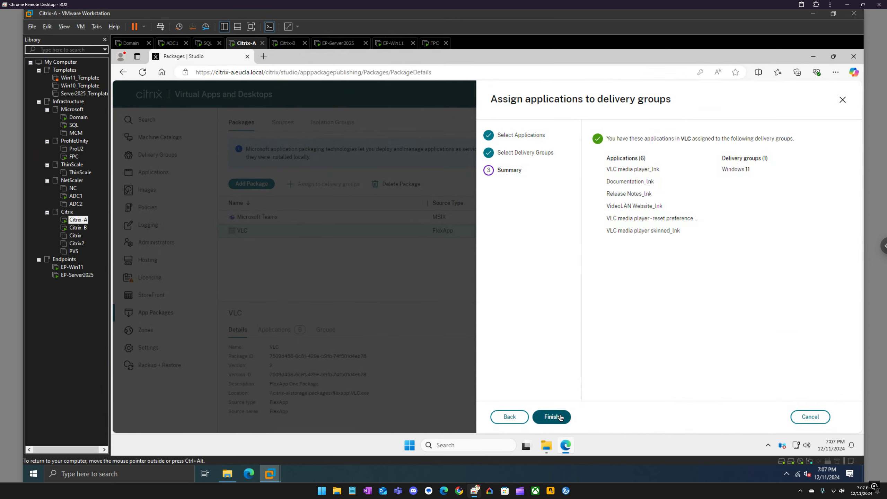
click(560, 418)
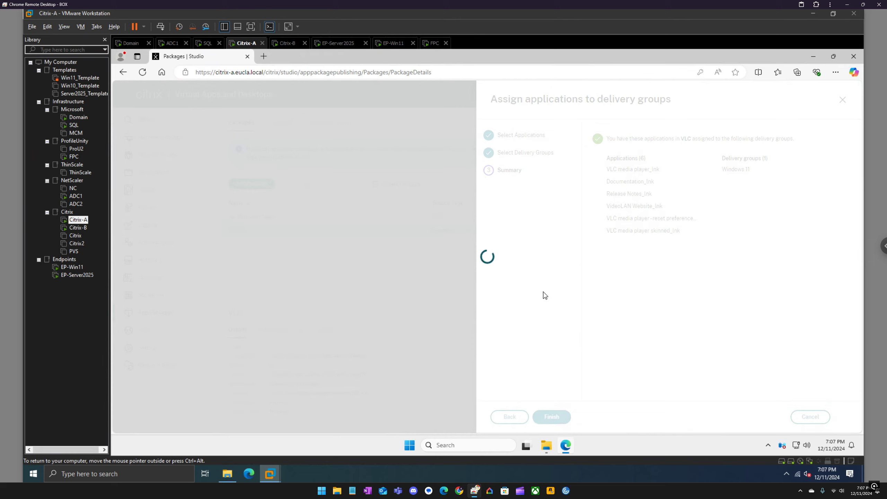
Switch to the EP-Win11 VM and sign in to Windows as another user with a local account
click(385, 49)
click(160, 27)
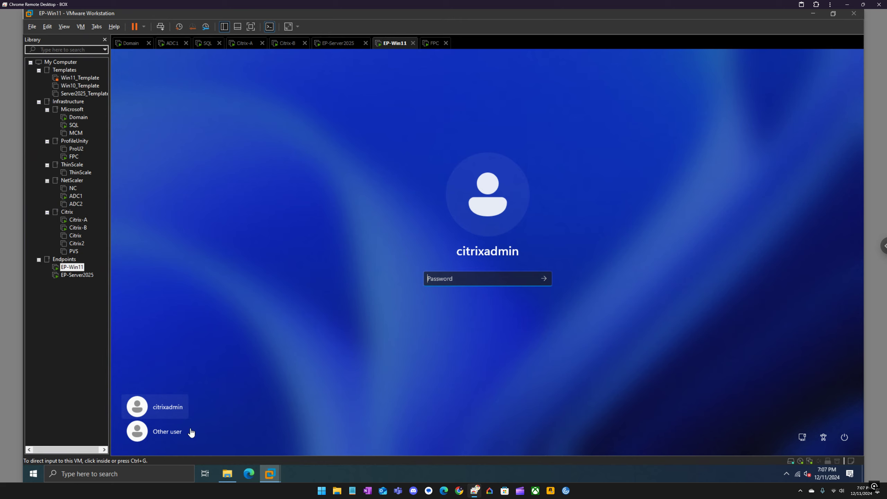
click(169, 433)
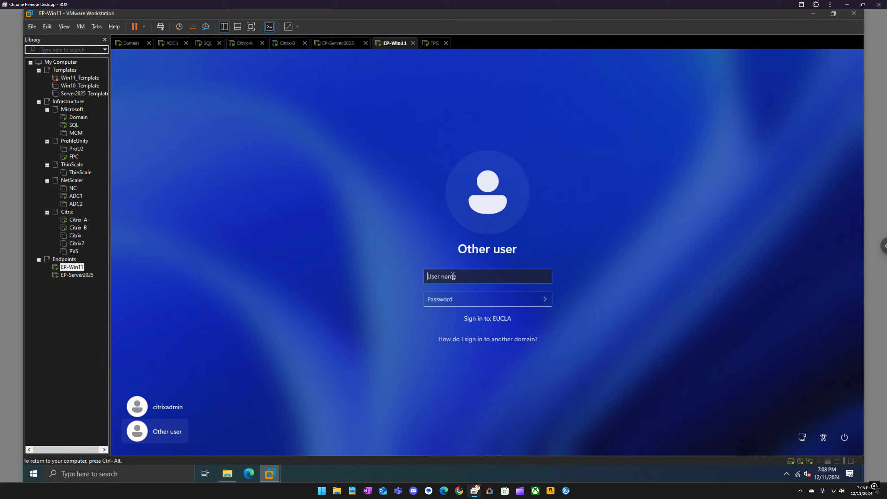
text(.\cit)
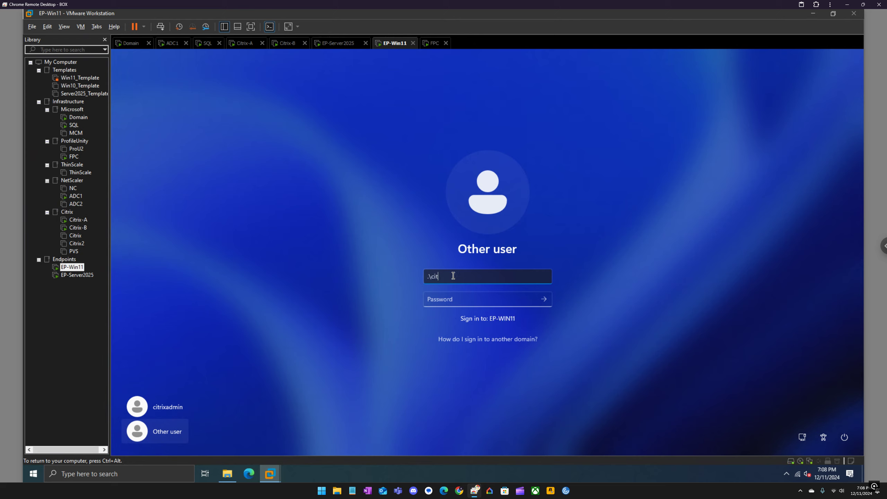
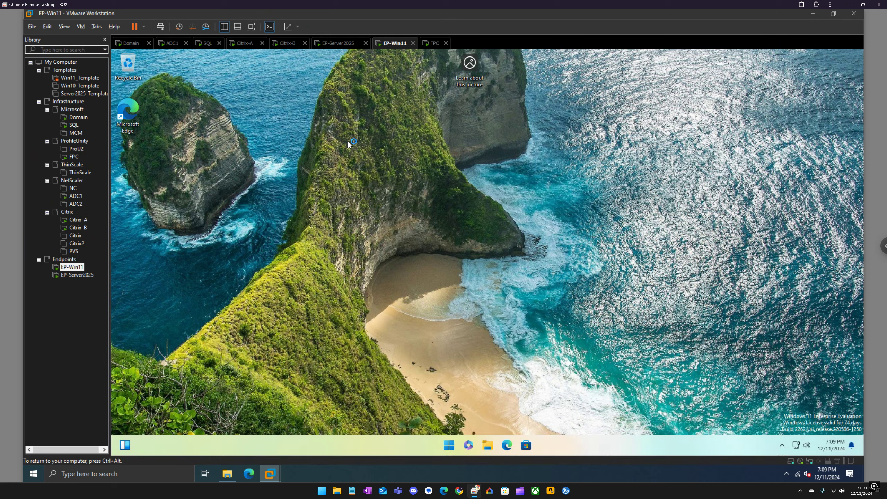
Turn off Widgets in the EP-Win11 VM's taskbar settings and close Settings
right_click(388, 443)
click(411, 425)
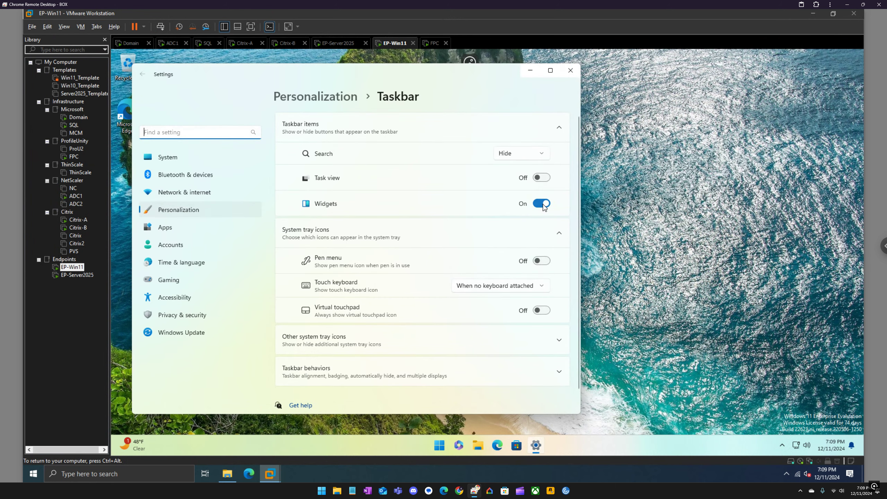
click(572, 72)
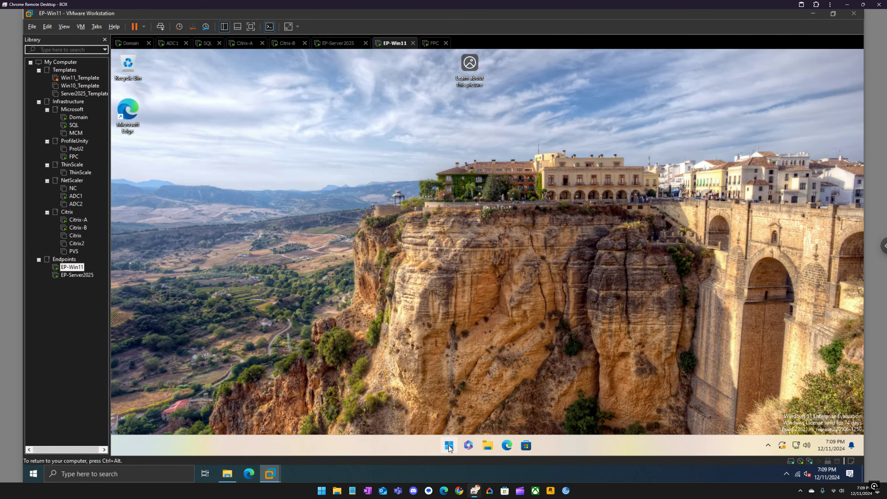
Search the Start menu on EP-Win11 for "team" and check the hidden system tray icons
click(450, 449)
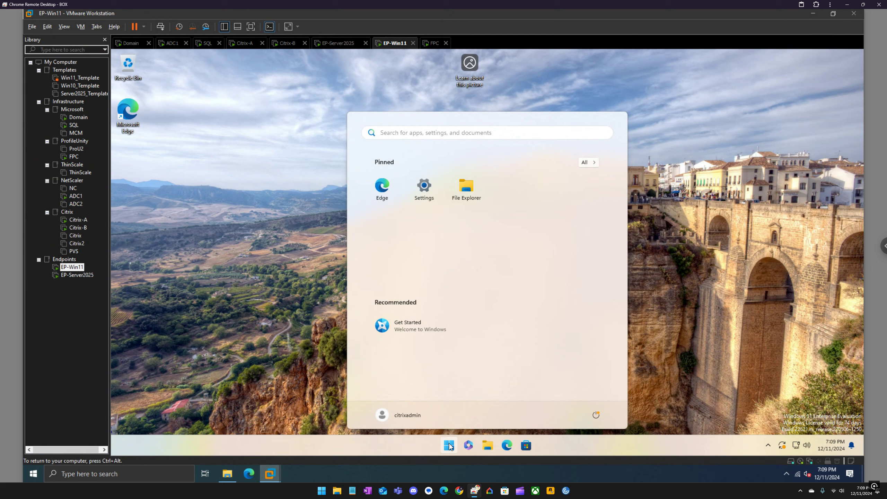
text(team)
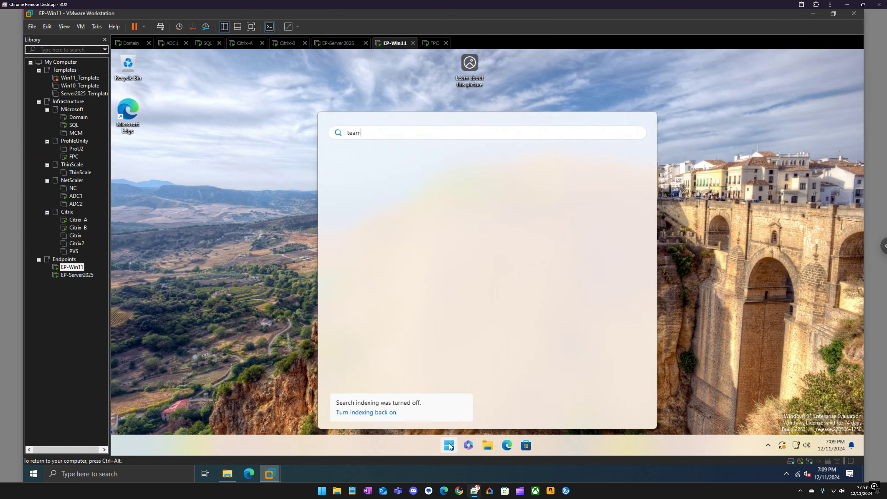
click(258, 334)
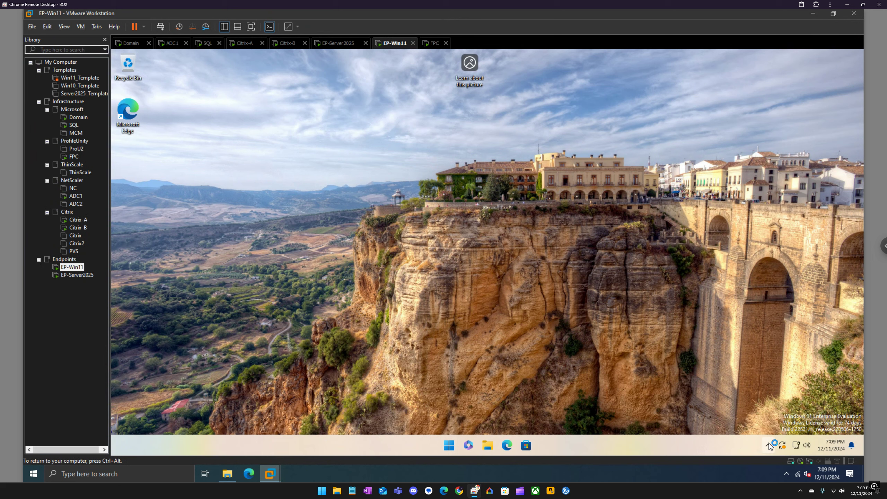
click(769, 446)
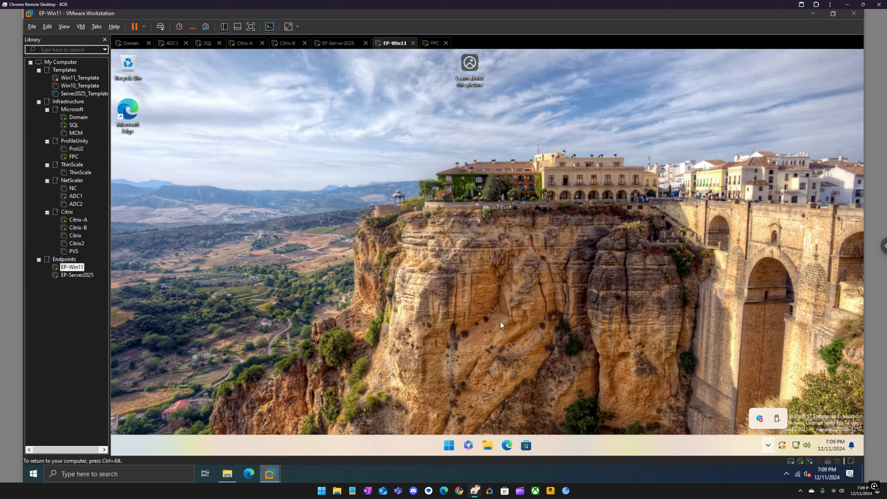
click(489, 308)
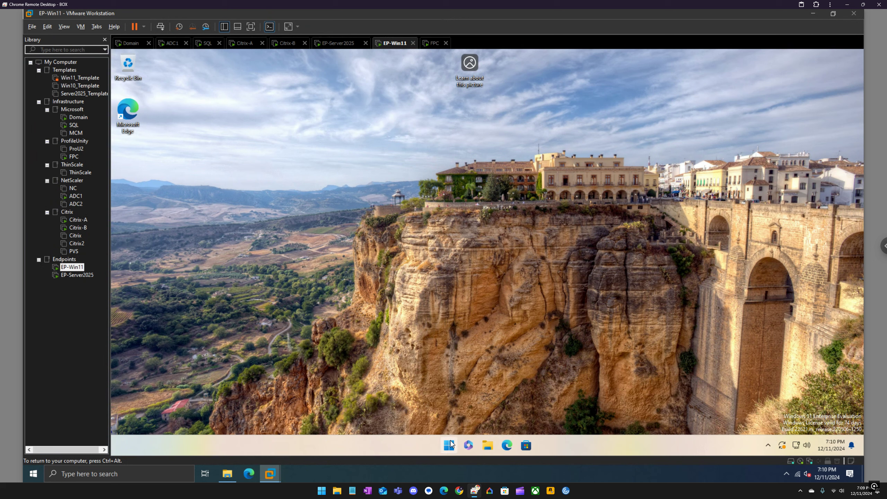
Look over the attached disks and volumes in Disk Management on EP-Win11, and close it
key(super+x)
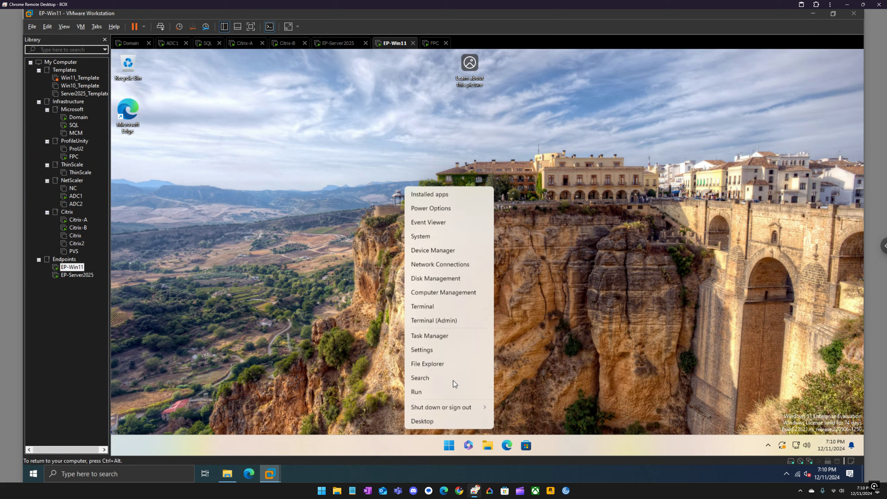
click(439, 307)
right_click(449, 440)
click(446, 278)
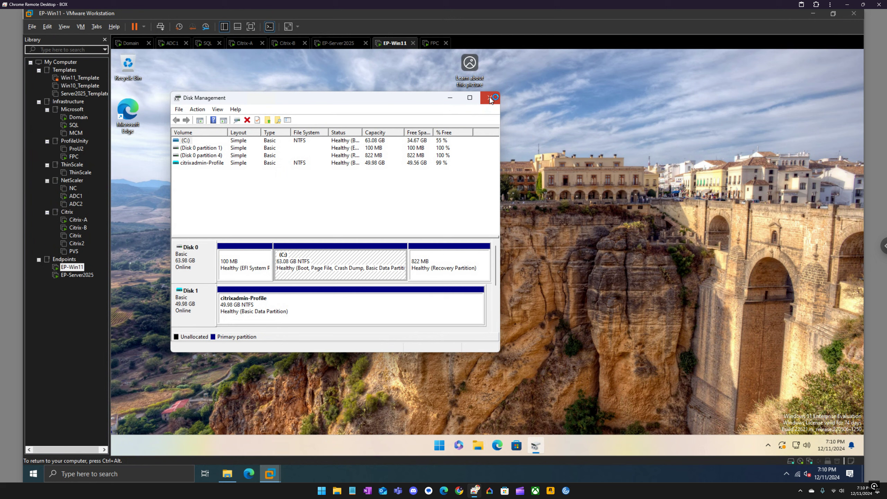
click(490, 98)
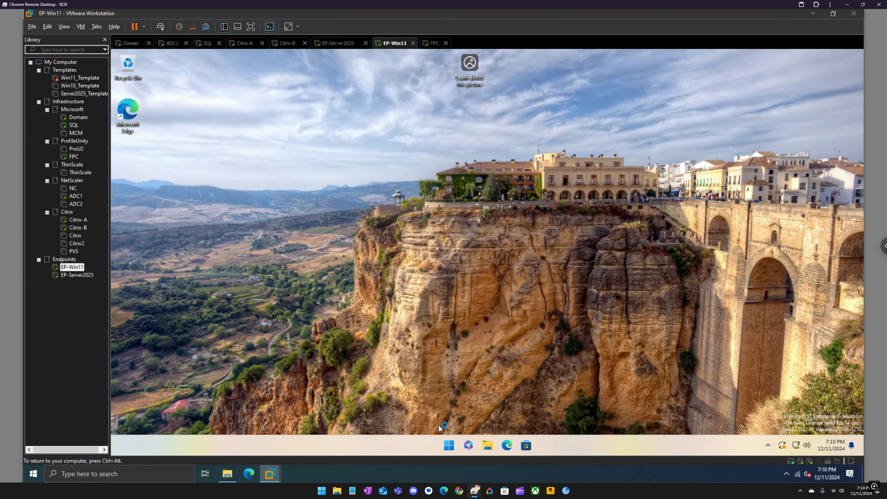
Sign out of Windows on the EP-Win11 VM
right_click(450, 440)
mouse_move(467, 406)
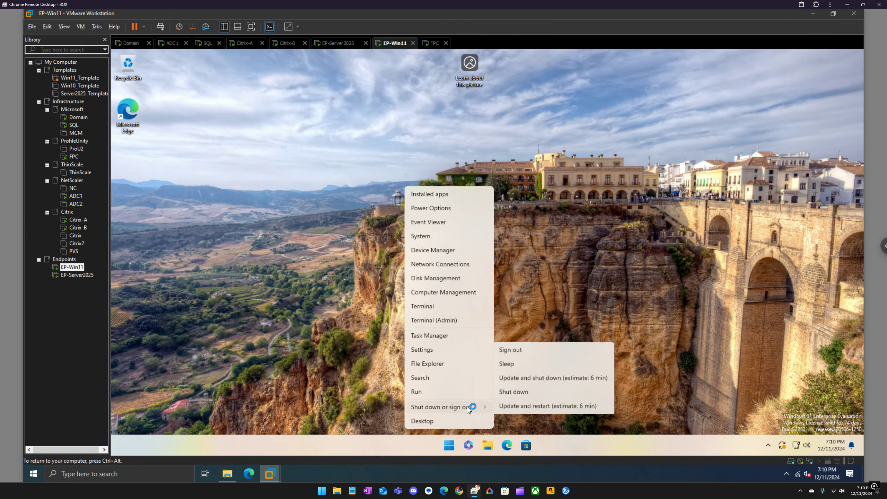
click(519, 334)
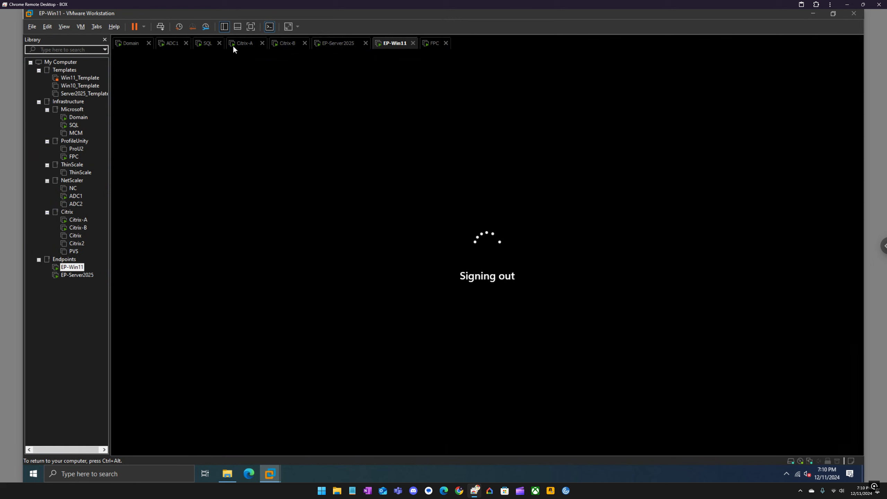
Return to Citrix Studio on the Citrix-A VM and assign all three Microsoft Teams package applications to the Windows 11 delivery group
click(240, 47)
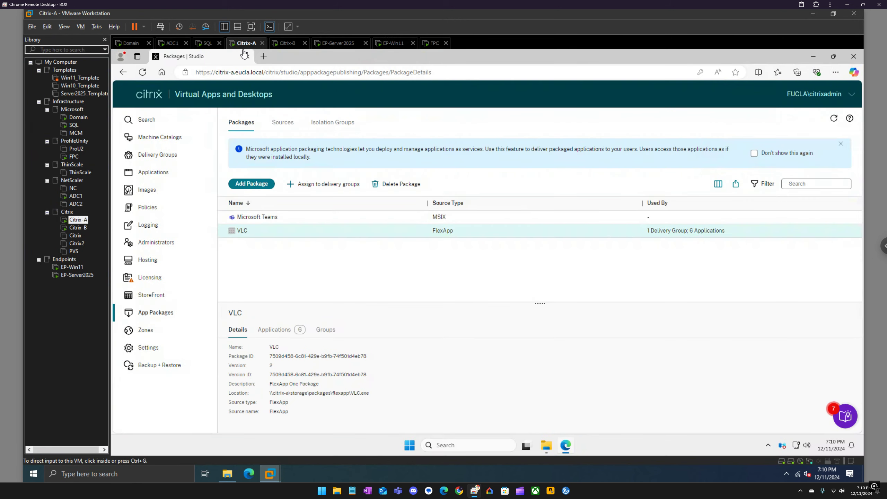
right_click(321, 219)
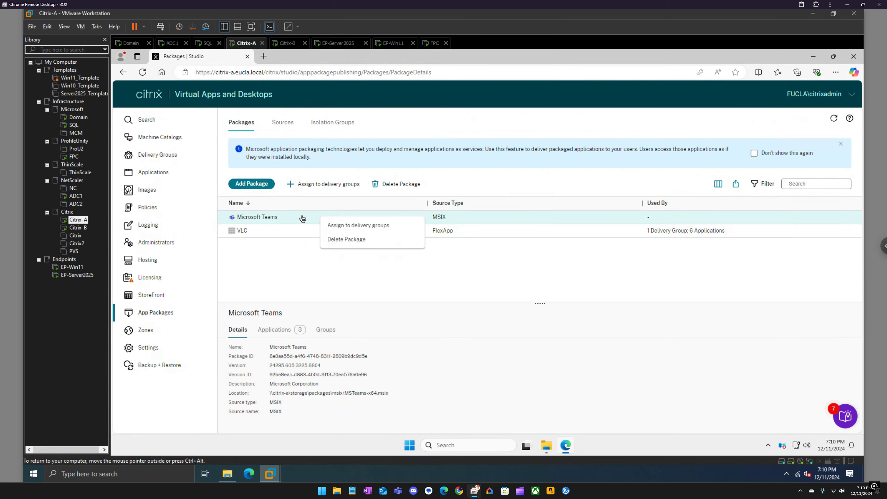
click(360, 225)
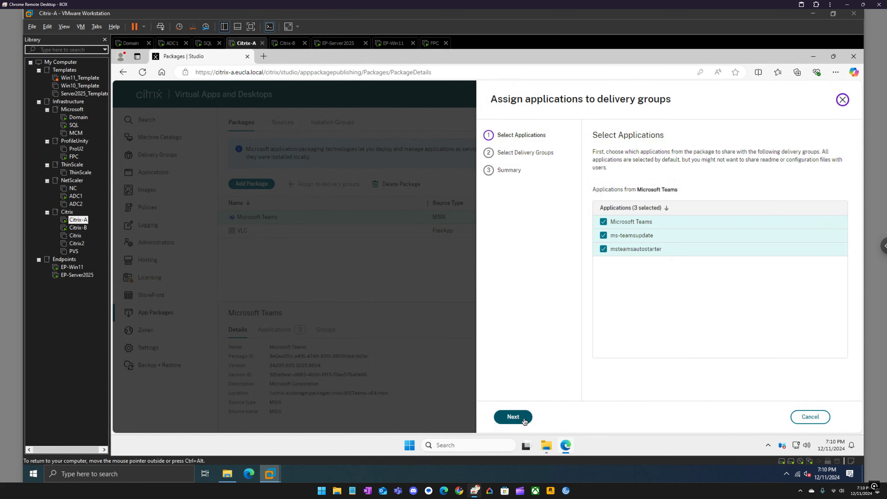
click(513, 416)
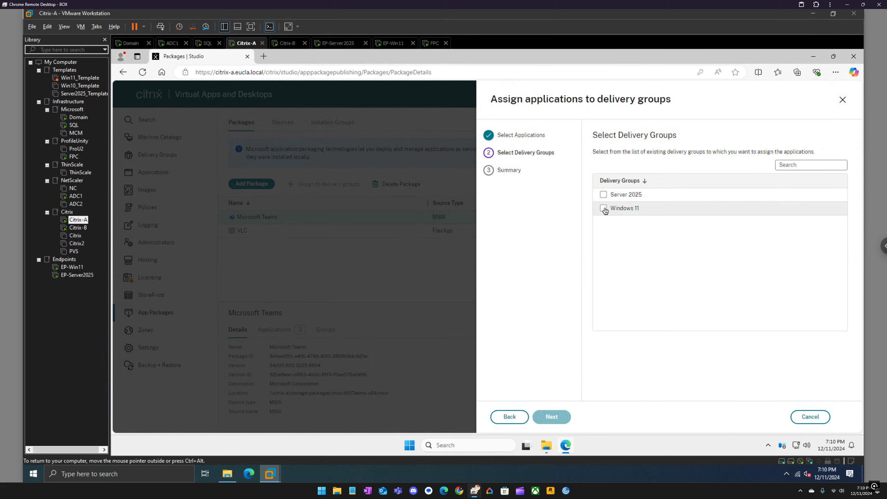
click(604, 208)
click(551, 417)
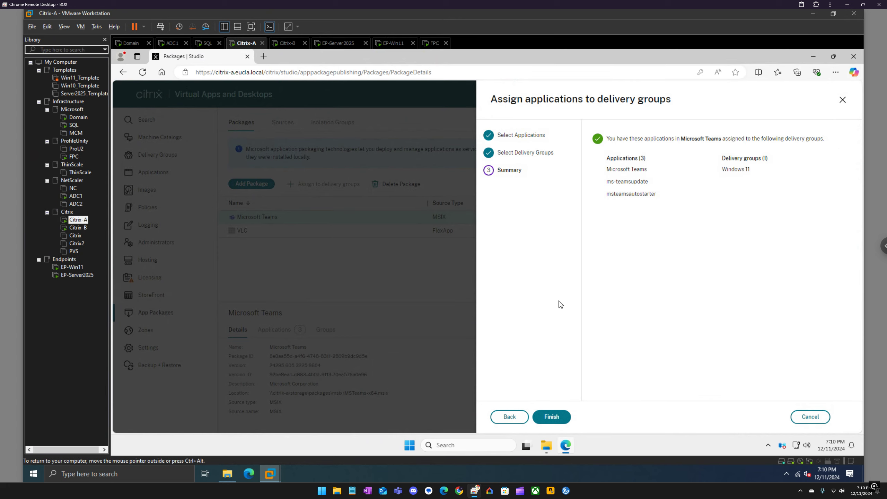
click(556, 422)
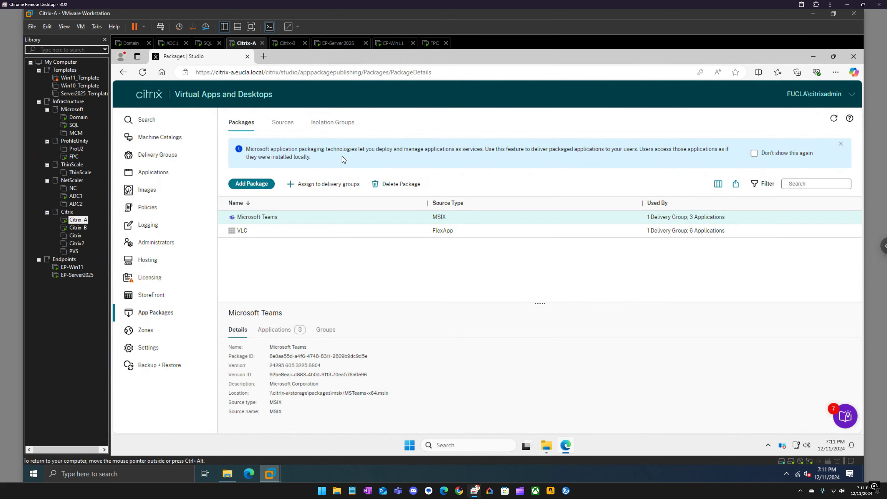
Switch to the EP-Server2025 VM and sign in to Windows as Administrator with the account password
click(338, 43)
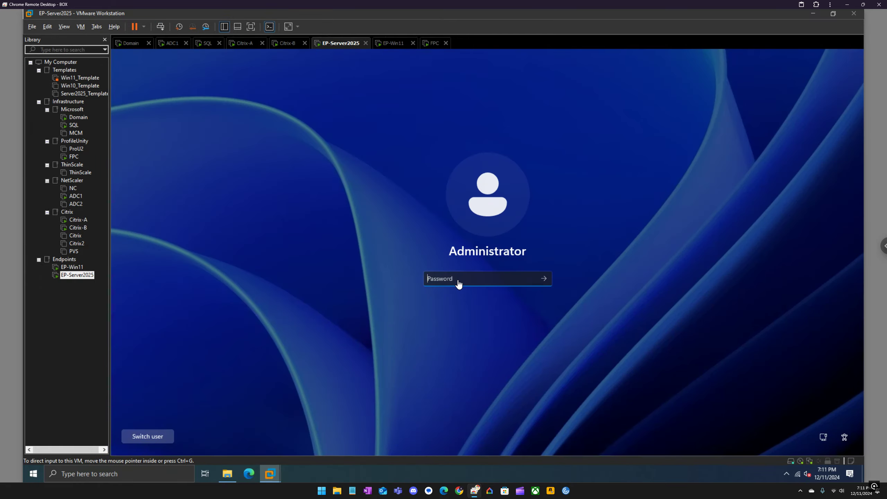
text(*****)
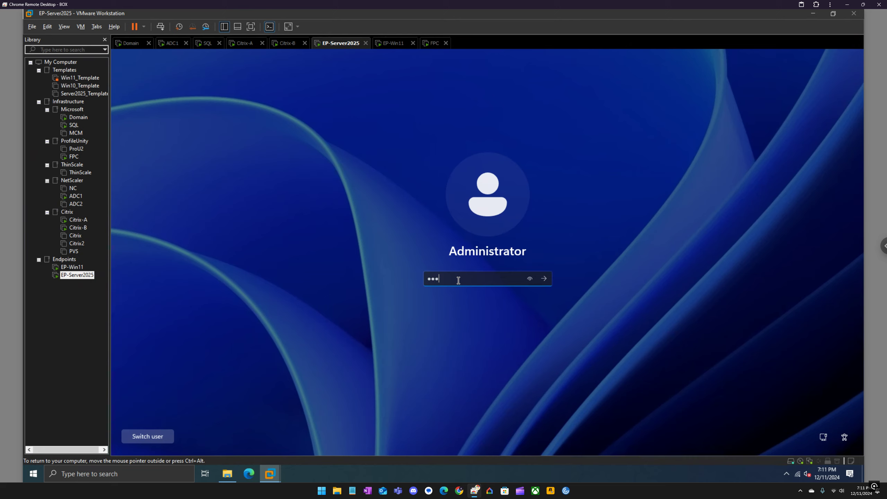
key(ctrl+a)
key(BackSpace)
text(**********)
key(Return)
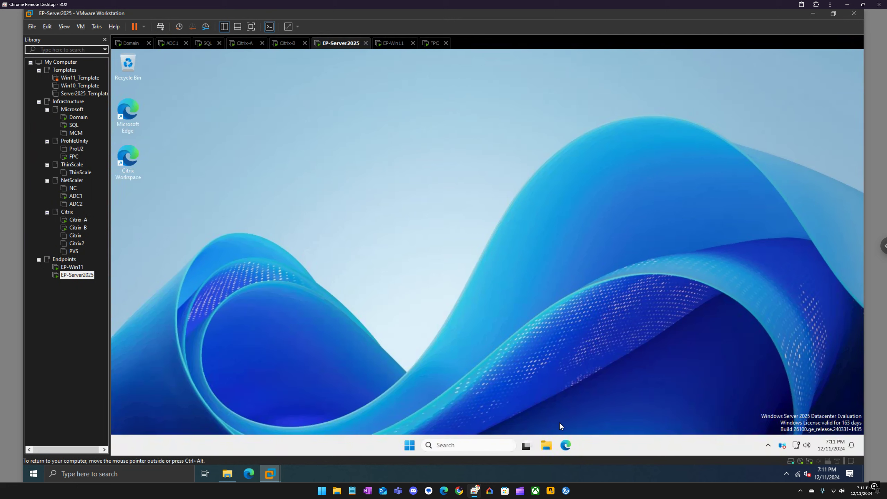
Open Citrix Workspace from the EP-Server2025 desktop, dismiss the page restore prompt, and log on to the store
double_click(127, 158)
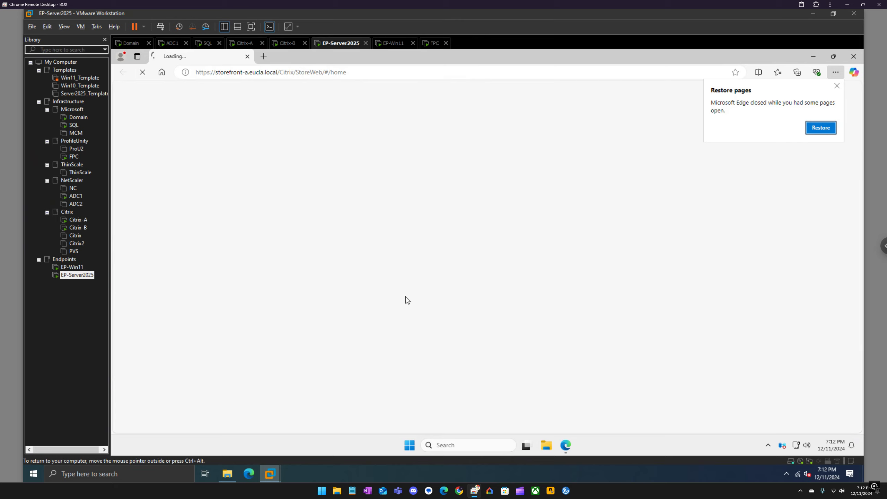
click(837, 86)
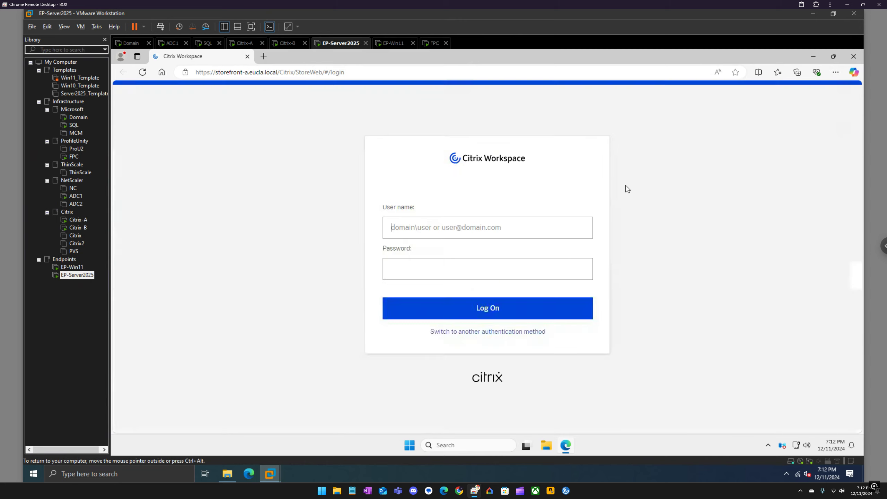
click(485, 308)
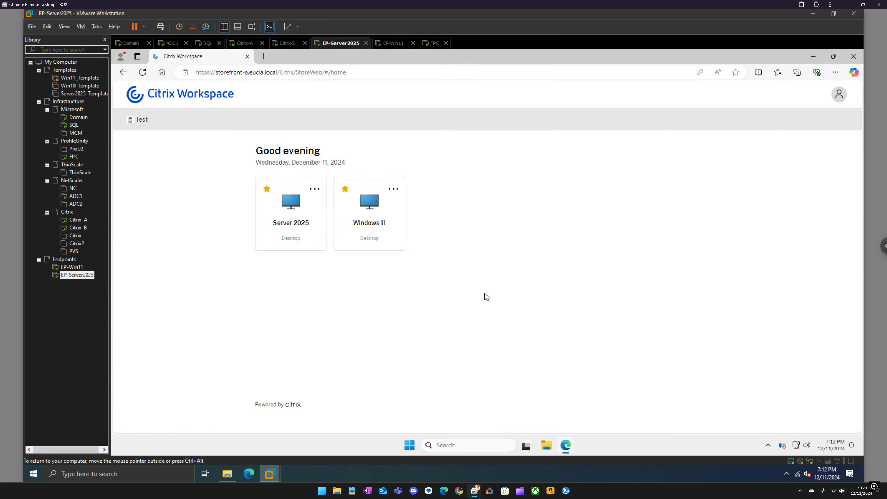
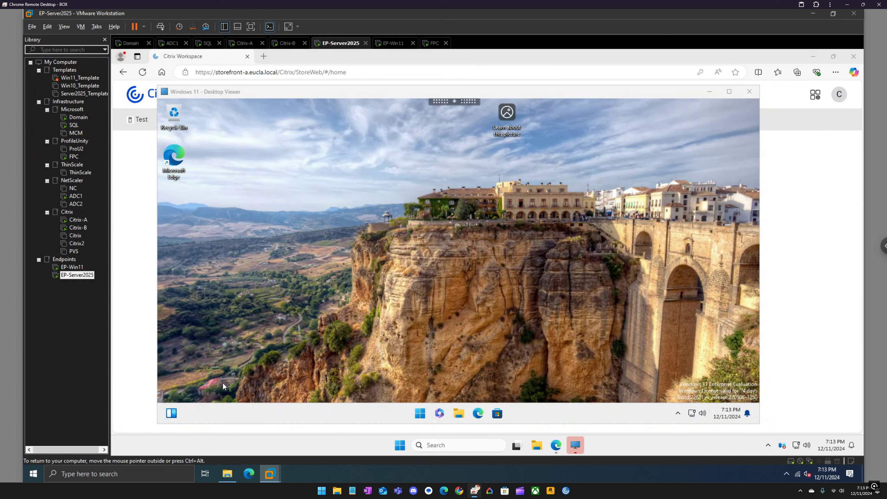
Turn off Widgets in the taskbar settings of the Windows 11 Citrix desktop session and close Settings
right_click(294, 415)
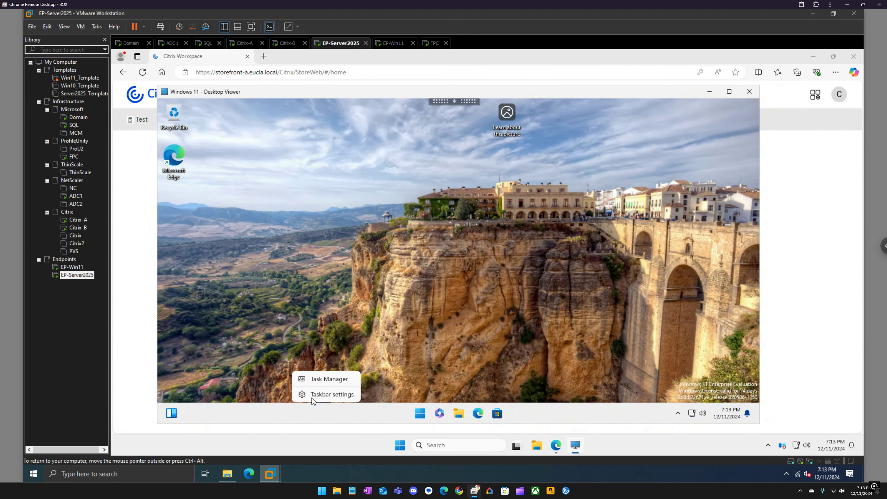
click(345, 392)
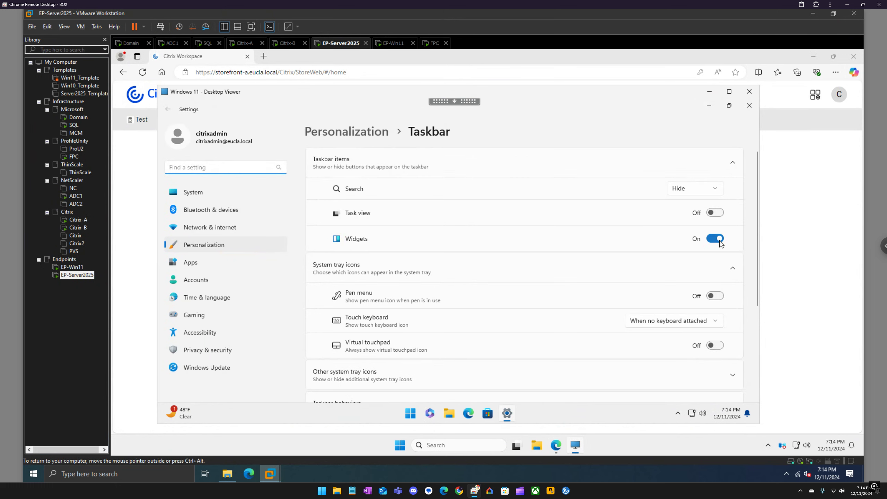
click(720, 240)
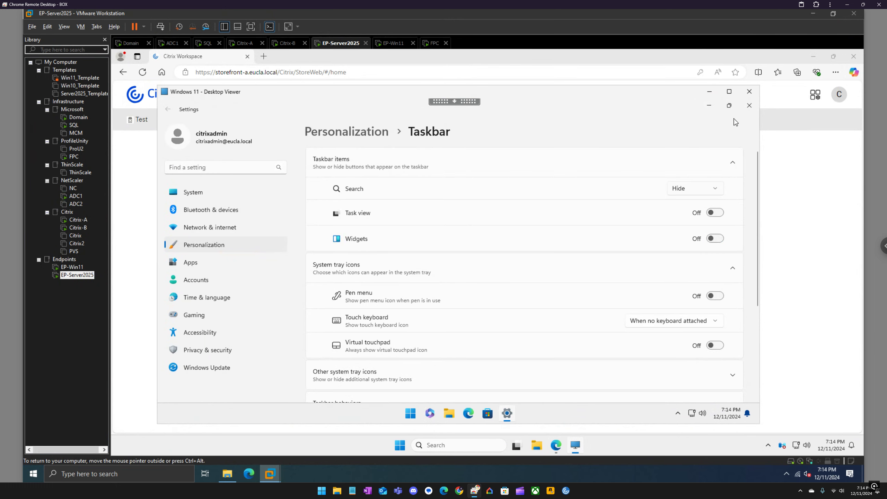
click(748, 107)
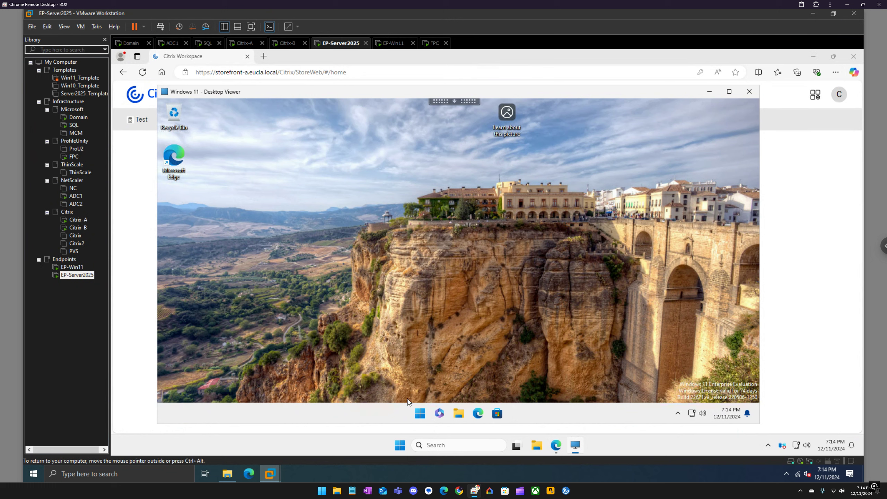
Examine the full list of installed apps in the Start menu of the Windows 11 desktop session
click(420, 409)
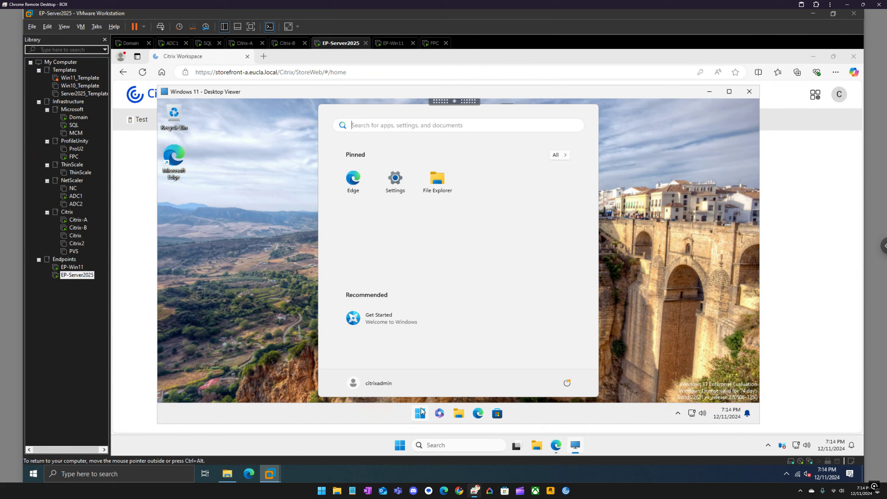
click(566, 158)
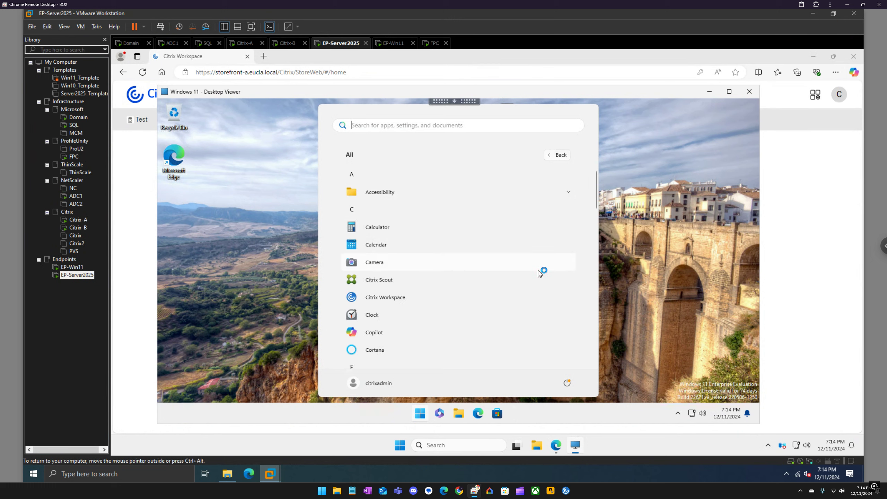
scroll(540, 278, down, 4)
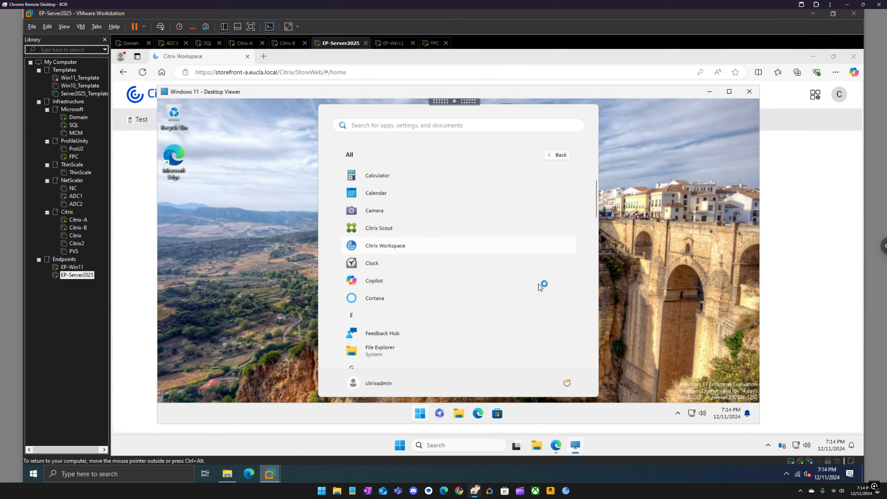
scroll(540, 287, down, 3)
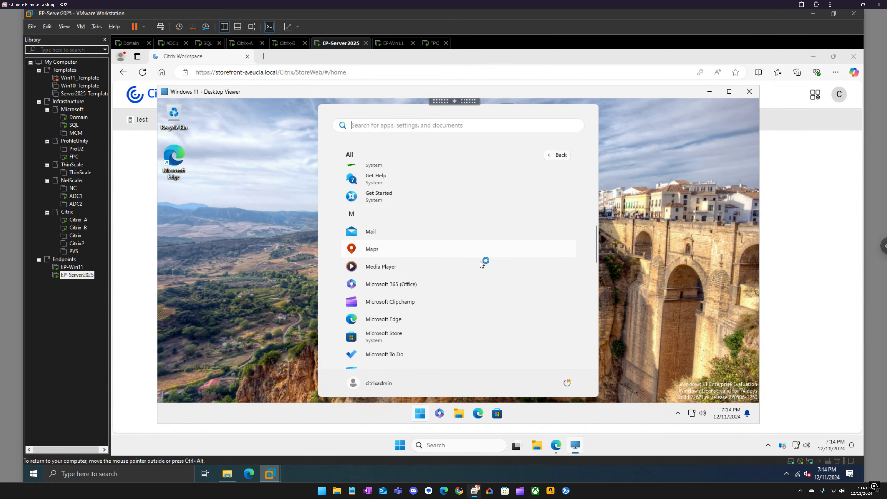
scroll(482, 264, down, 3)
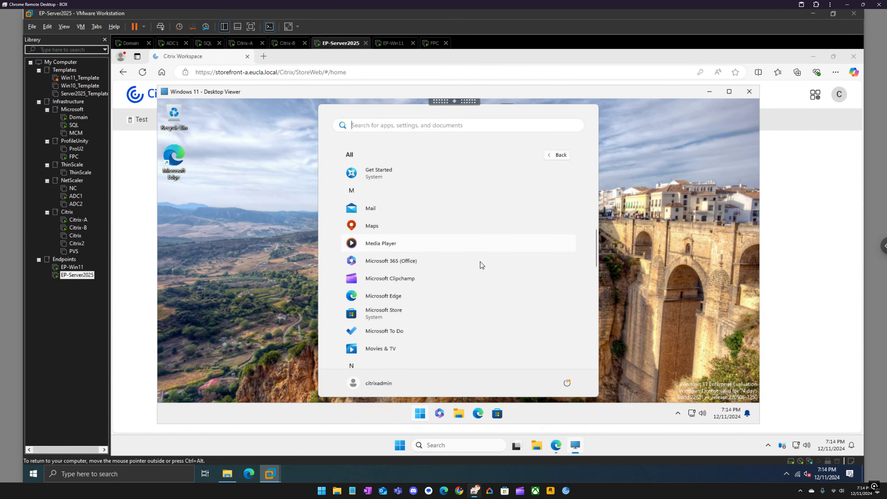
scroll(482, 266, down, 5)
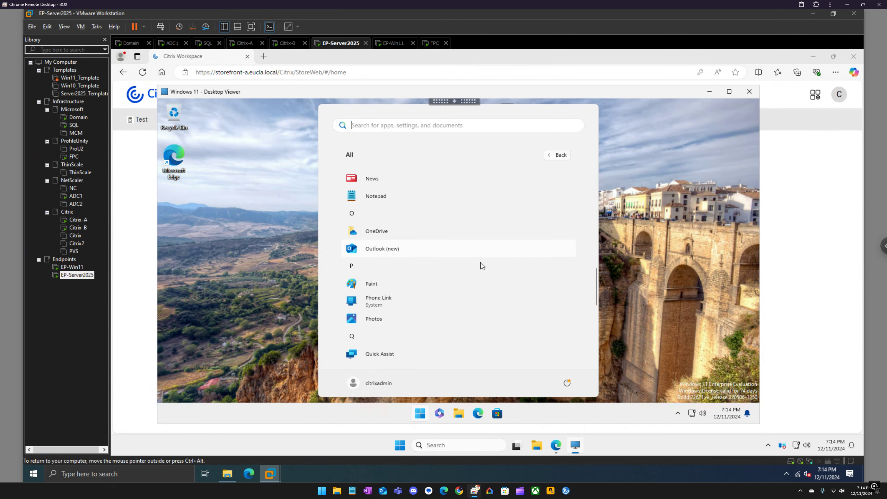
scroll(482, 266, down, 5)
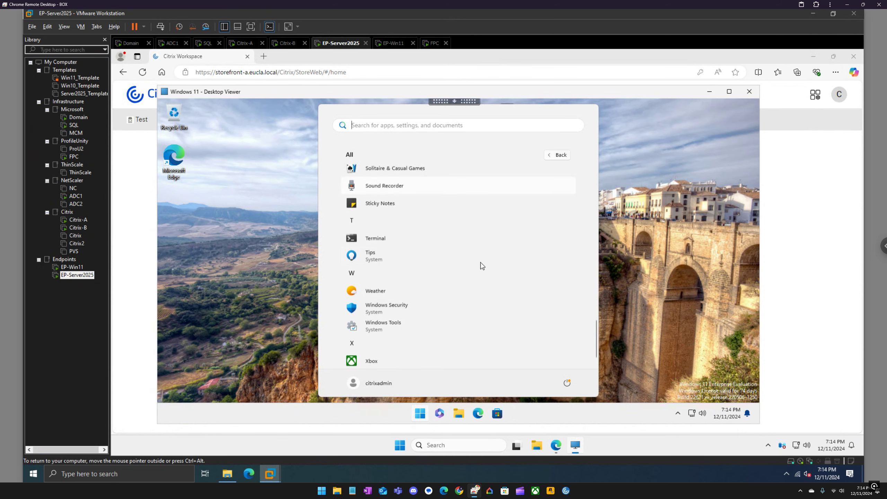
Open Task Manager in the Windows 11 session and sort the processes by CPU usage
right_click(597, 412)
click(614, 382)
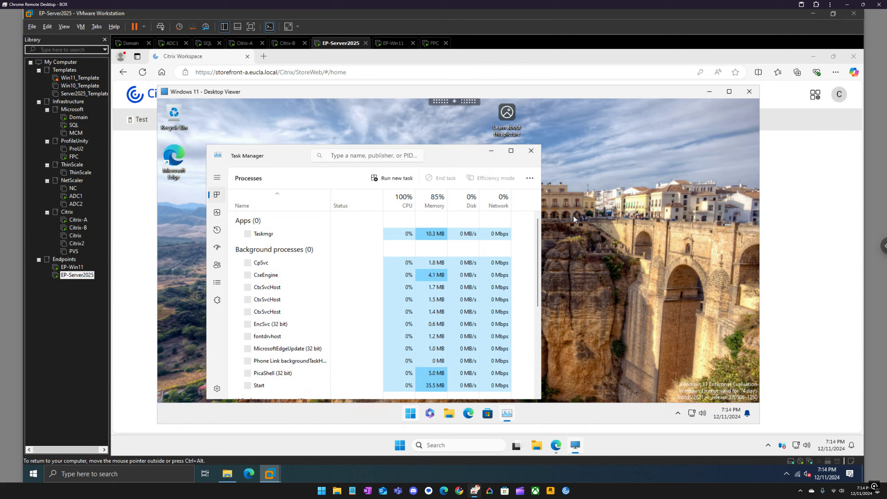
click(403, 202)
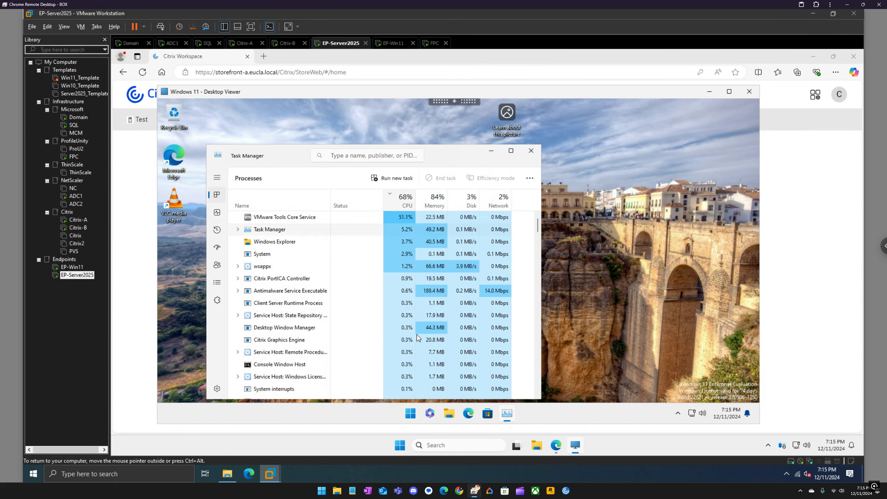
Recheck the session's full Start menu app list for the VLC and Teams entries, and return to Task Manager
click(411, 413)
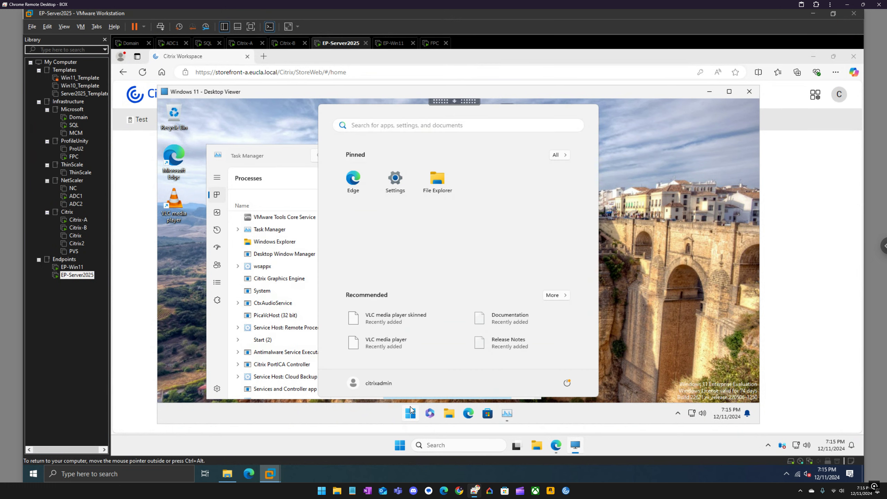
click(566, 157)
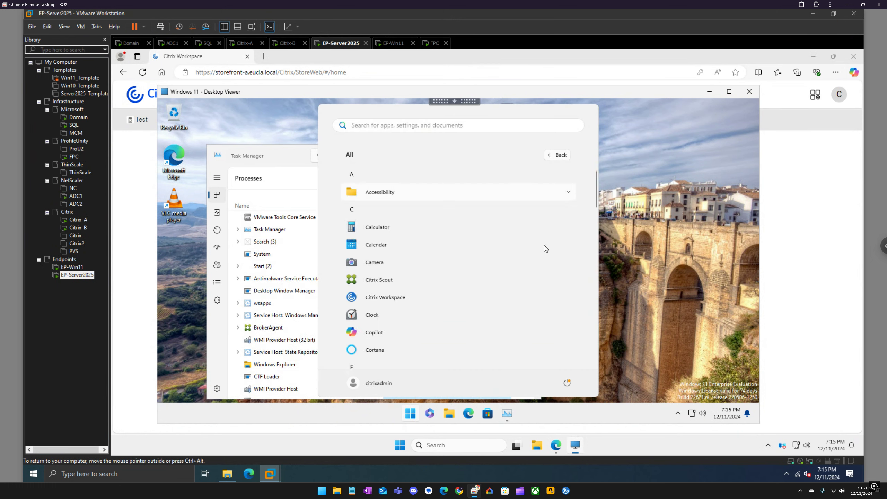
scroll(547, 259, down, 3)
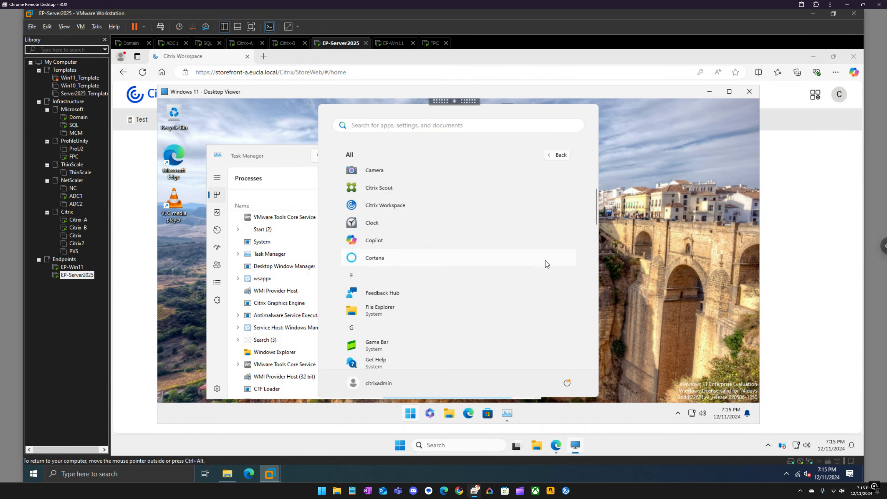
scroll(546, 264, down, 6)
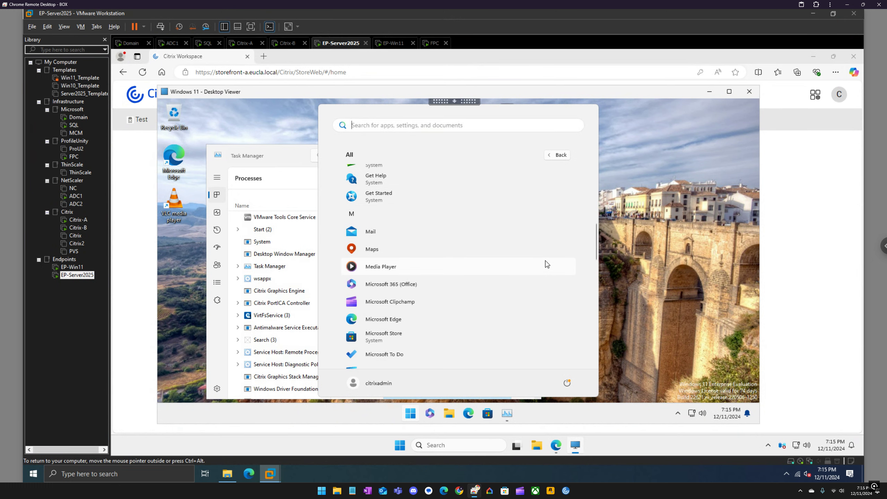
scroll(546, 264, down, 5)
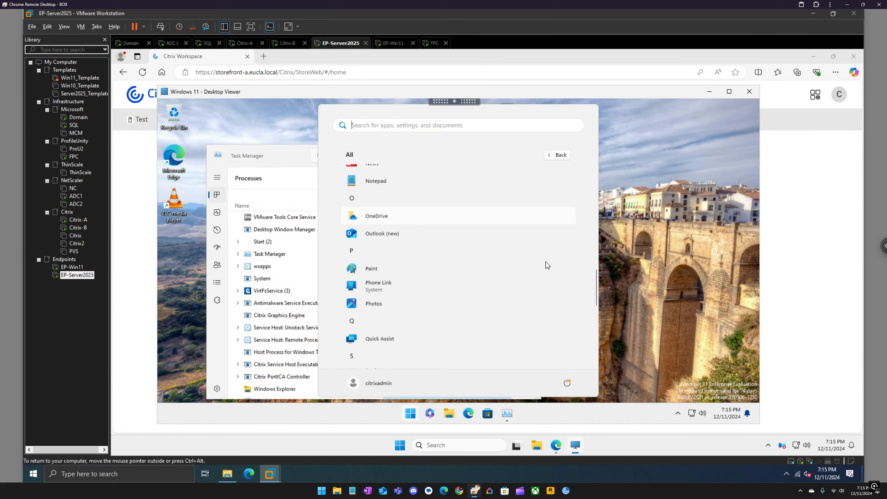
scroll(547, 264, down, 4)
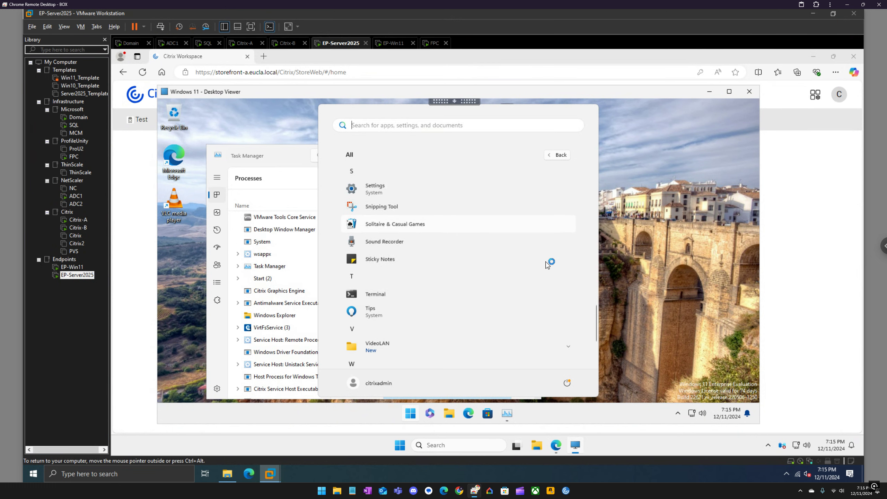
click(292, 155)
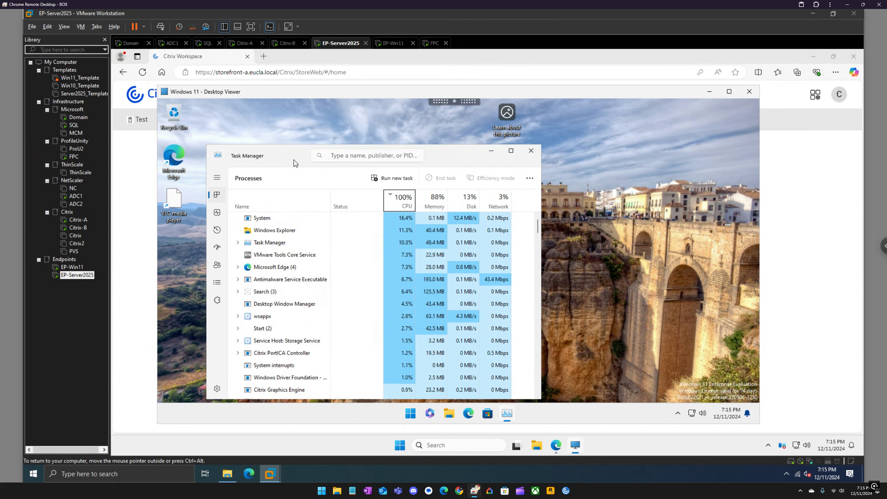
Inspect the session's attached disks and volumes in Disk Management, glance at the hidden tray icons, and close Disk Management
right_click(410, 412)
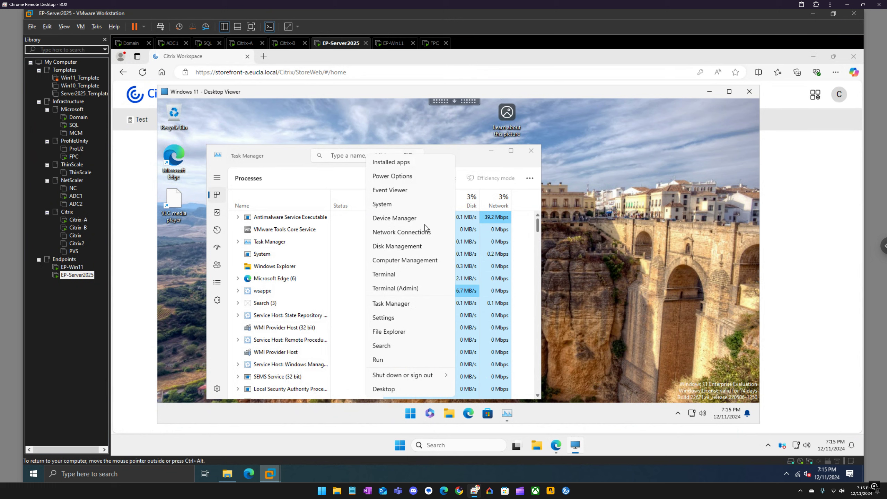
click(409, 247)
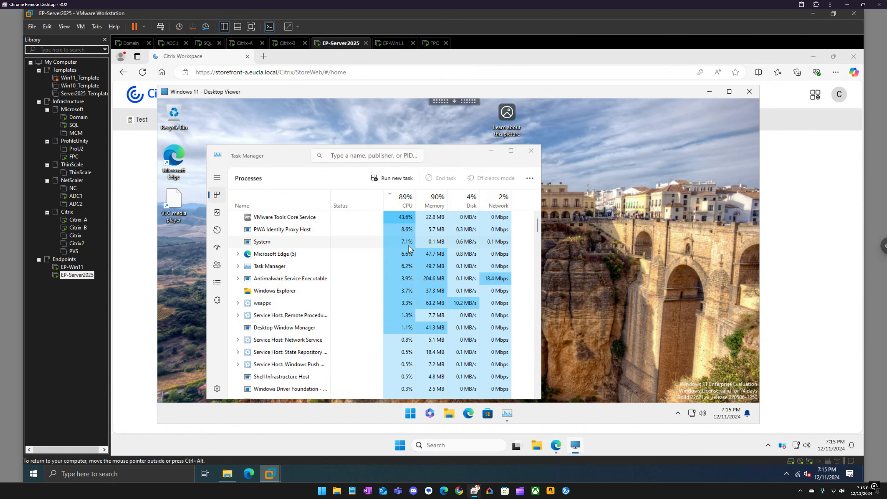
click(677, 415)
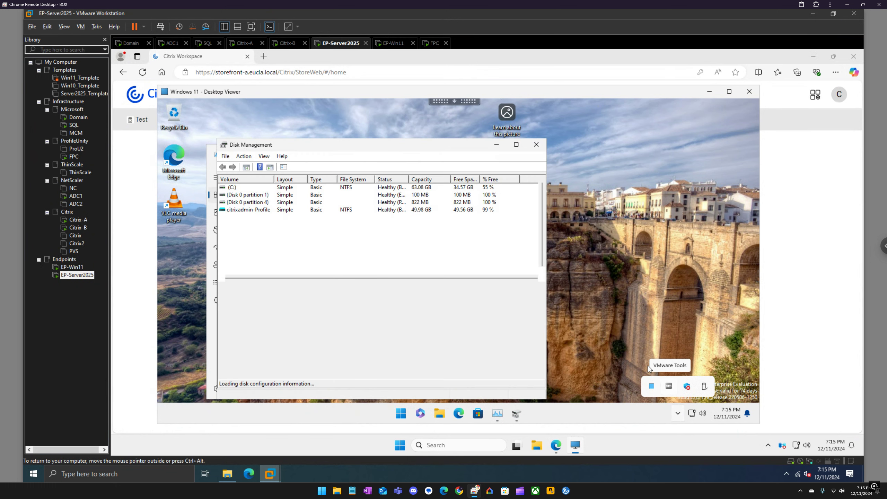
click(624, 307)
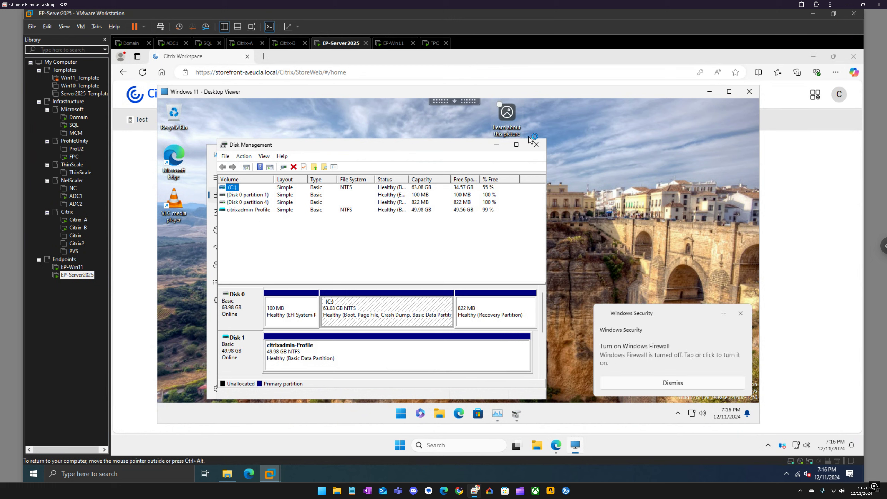
click(537, 145)
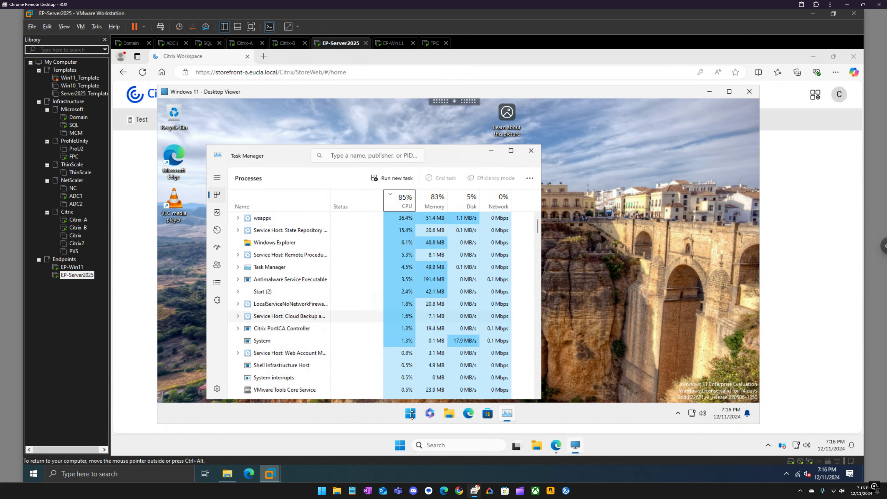
Launch Microsoft Teams from the recently added apps in the session's Start menu
click(411, 415)
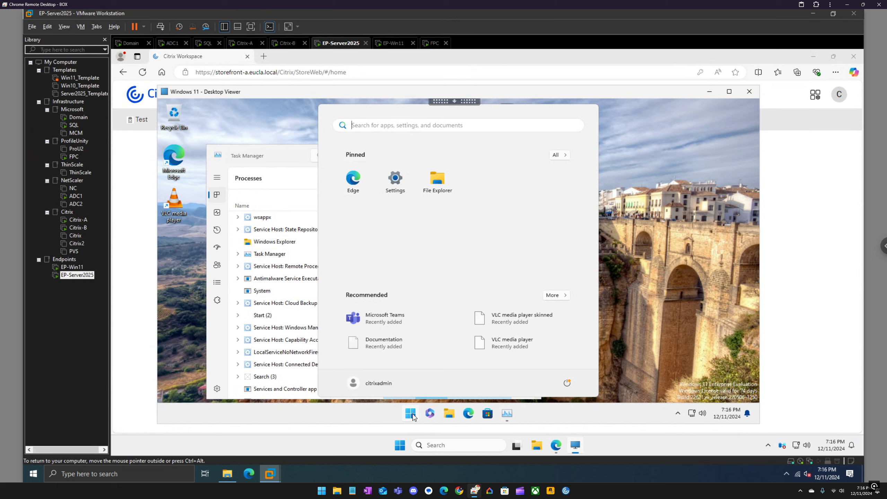
click(282, 154)
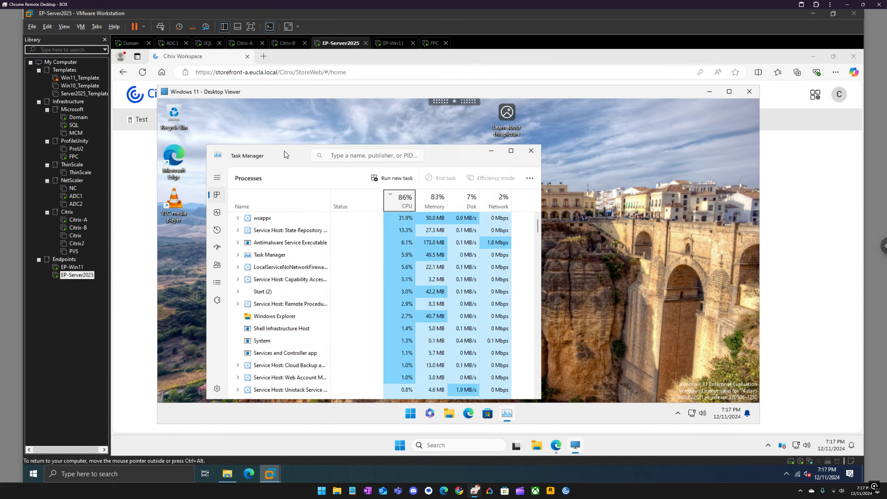
click(408, 412)
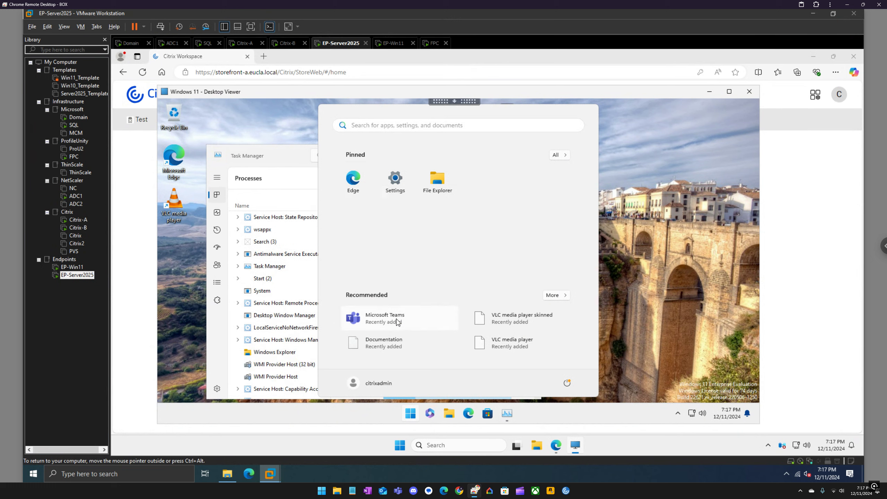
click(396, 319)
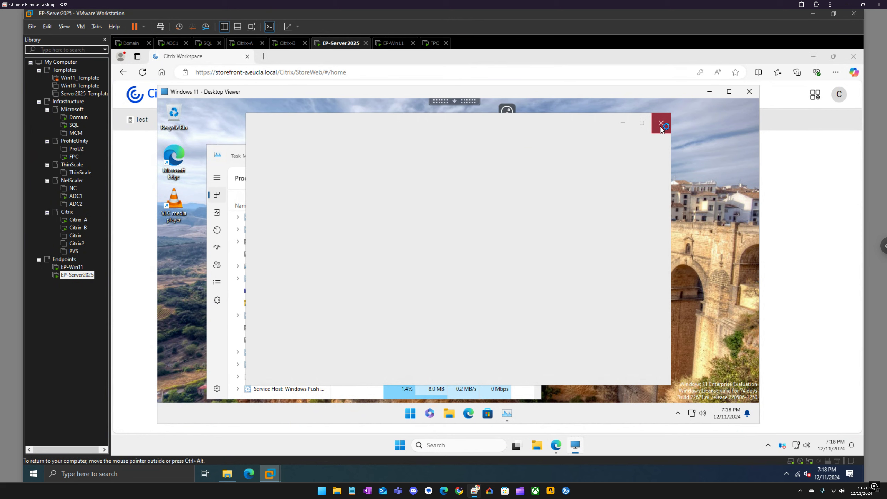
Clear the session desktop by minimizing the Microsoft Teams window and closing Task Manager
click(660, 126)
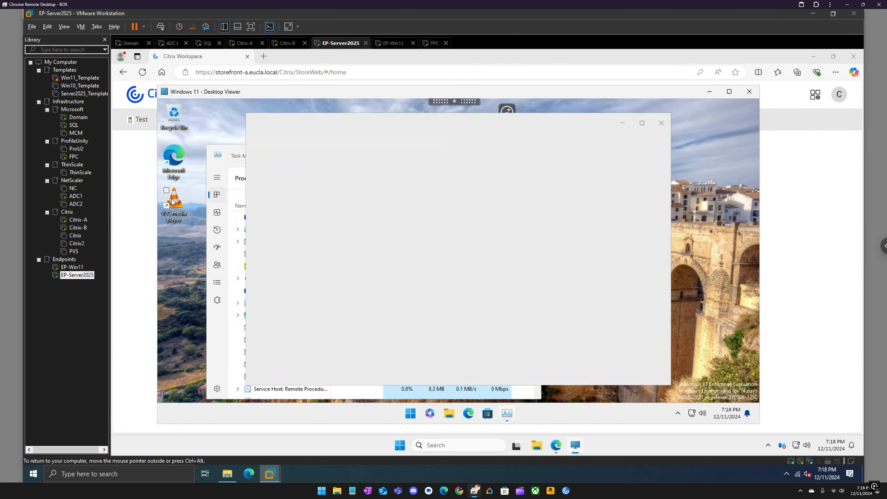
click(172, 201)
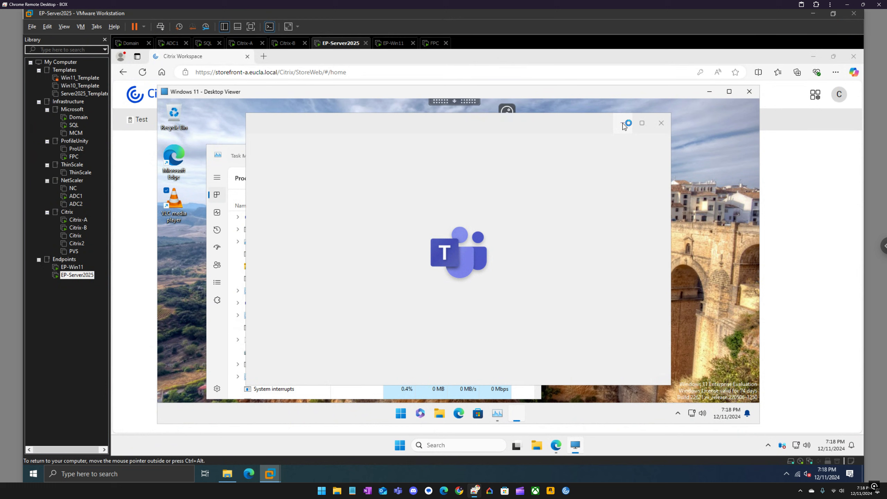
click(623, 124)
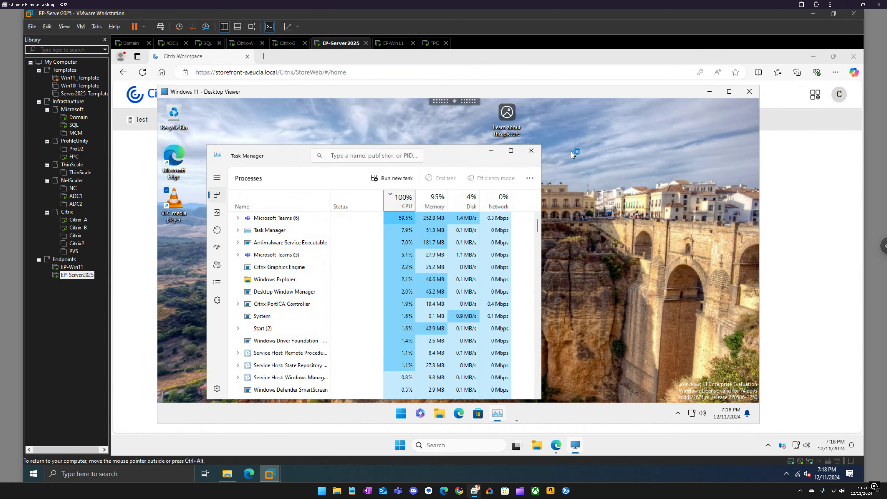
click(533, 151)
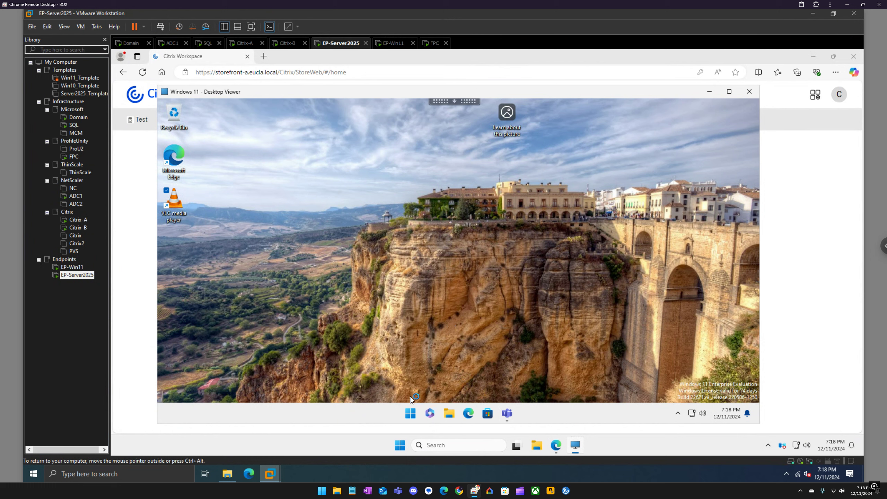
Open Disk Management and test-launch VLC media player from the desktop to check for its volume, closing its privacy dialog and the player
right_click(411, 411)
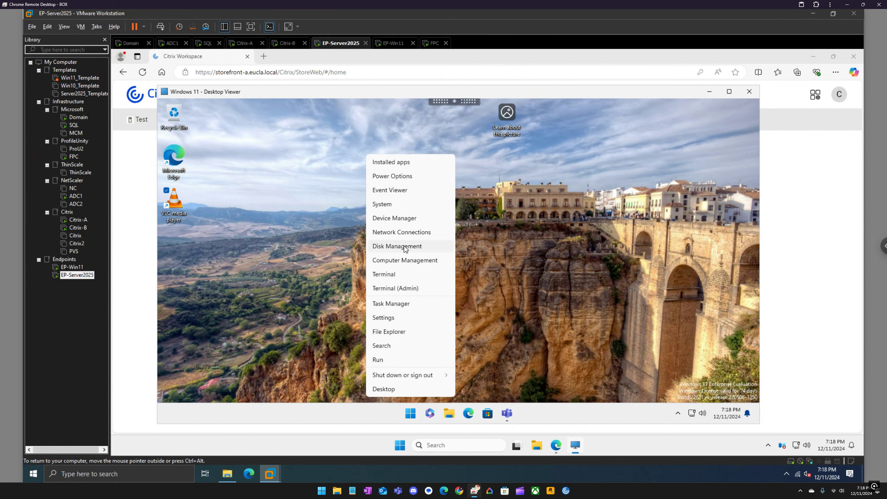
click(405, 247)
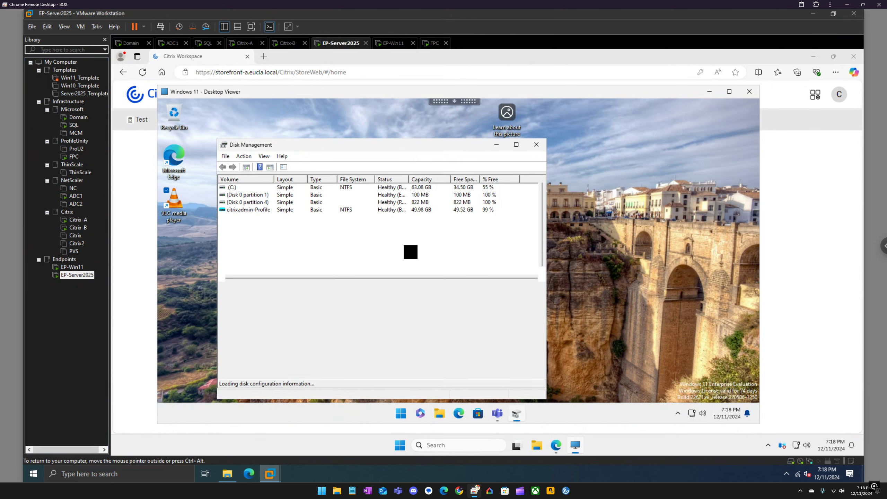
click(186, 251)
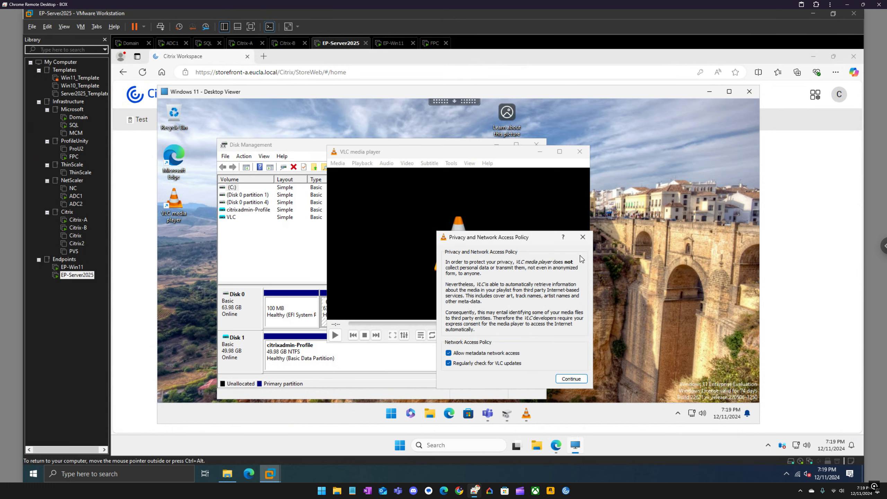
click(582, 237)
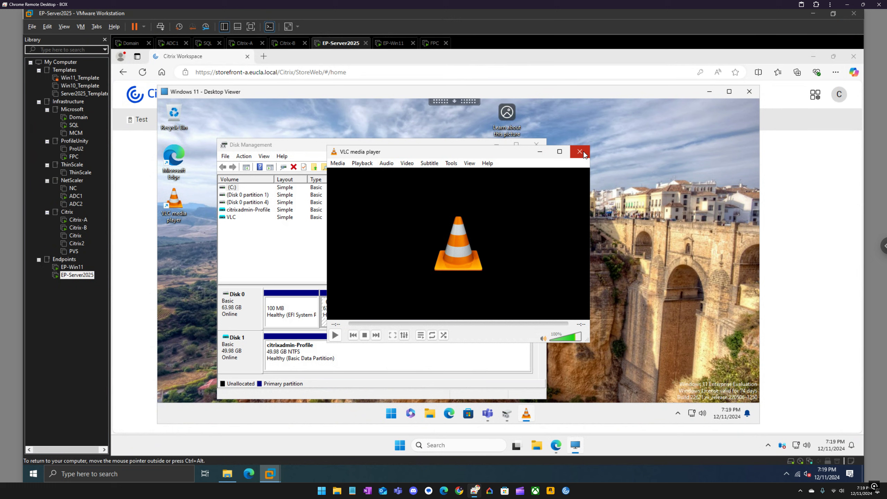
click(580, 152)
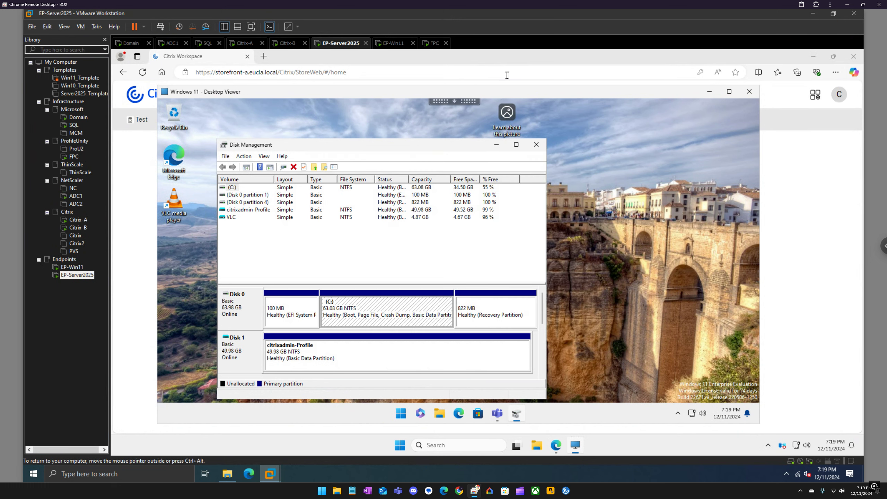
Switch to Citrix Studio on the Citrix-A VM and view the applications in the Microsoft Teams package
click(244, 43)
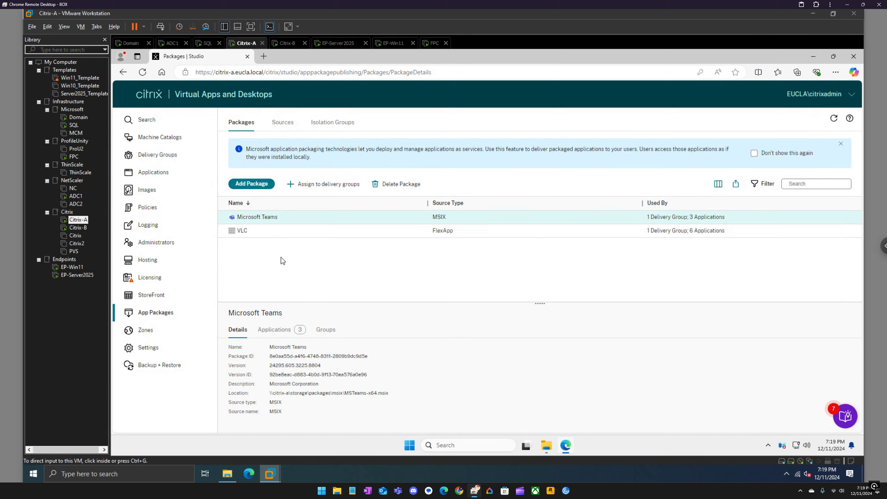
click(279, 330)
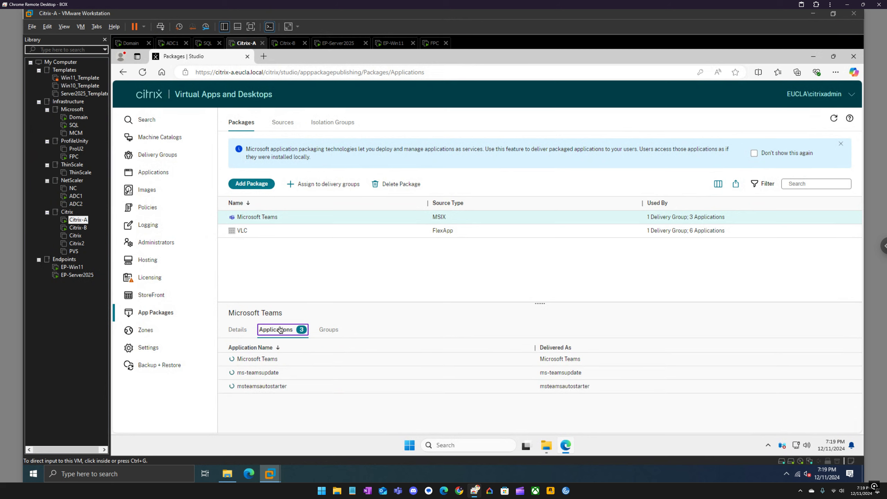